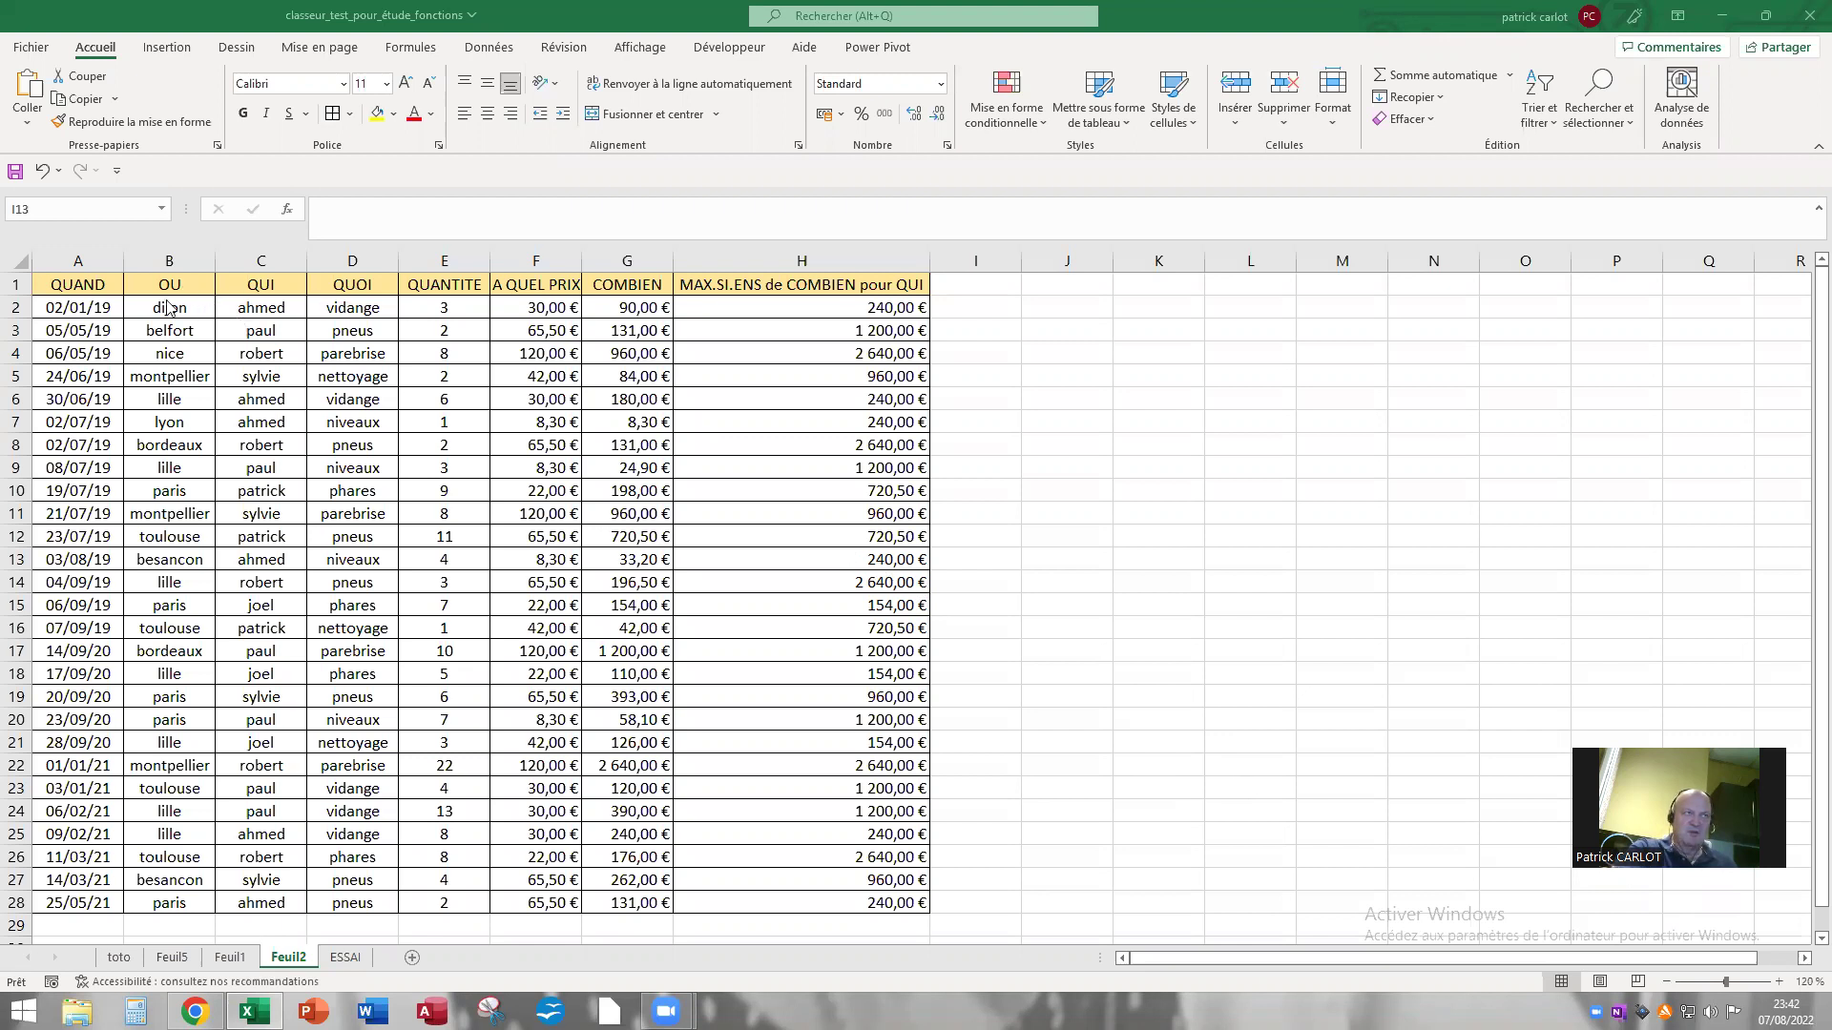
Inspect the QUAND, OU, QUI and QUOI columns in turn, then bring up Rechercher et sélectionner's options.
{"action": "left_click", "coordinate": [81, 265]}
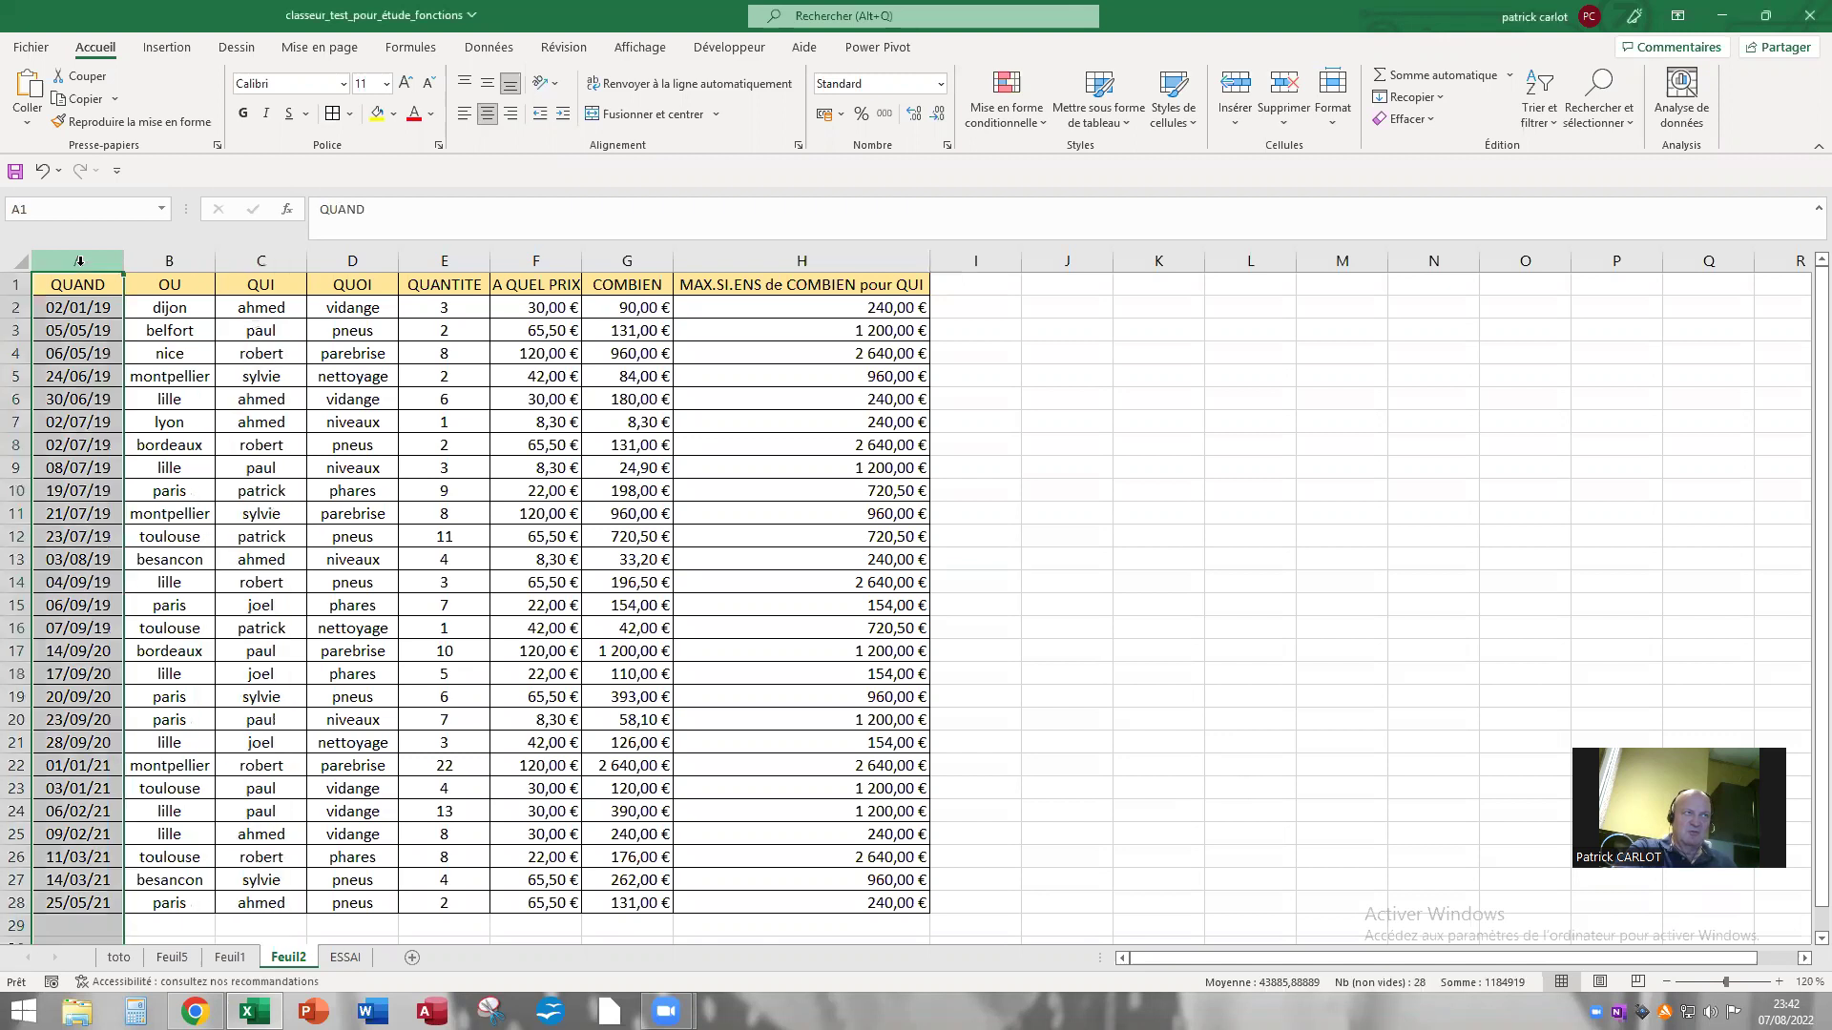
{"action": "left_click", "coordinate": [173, 264]}
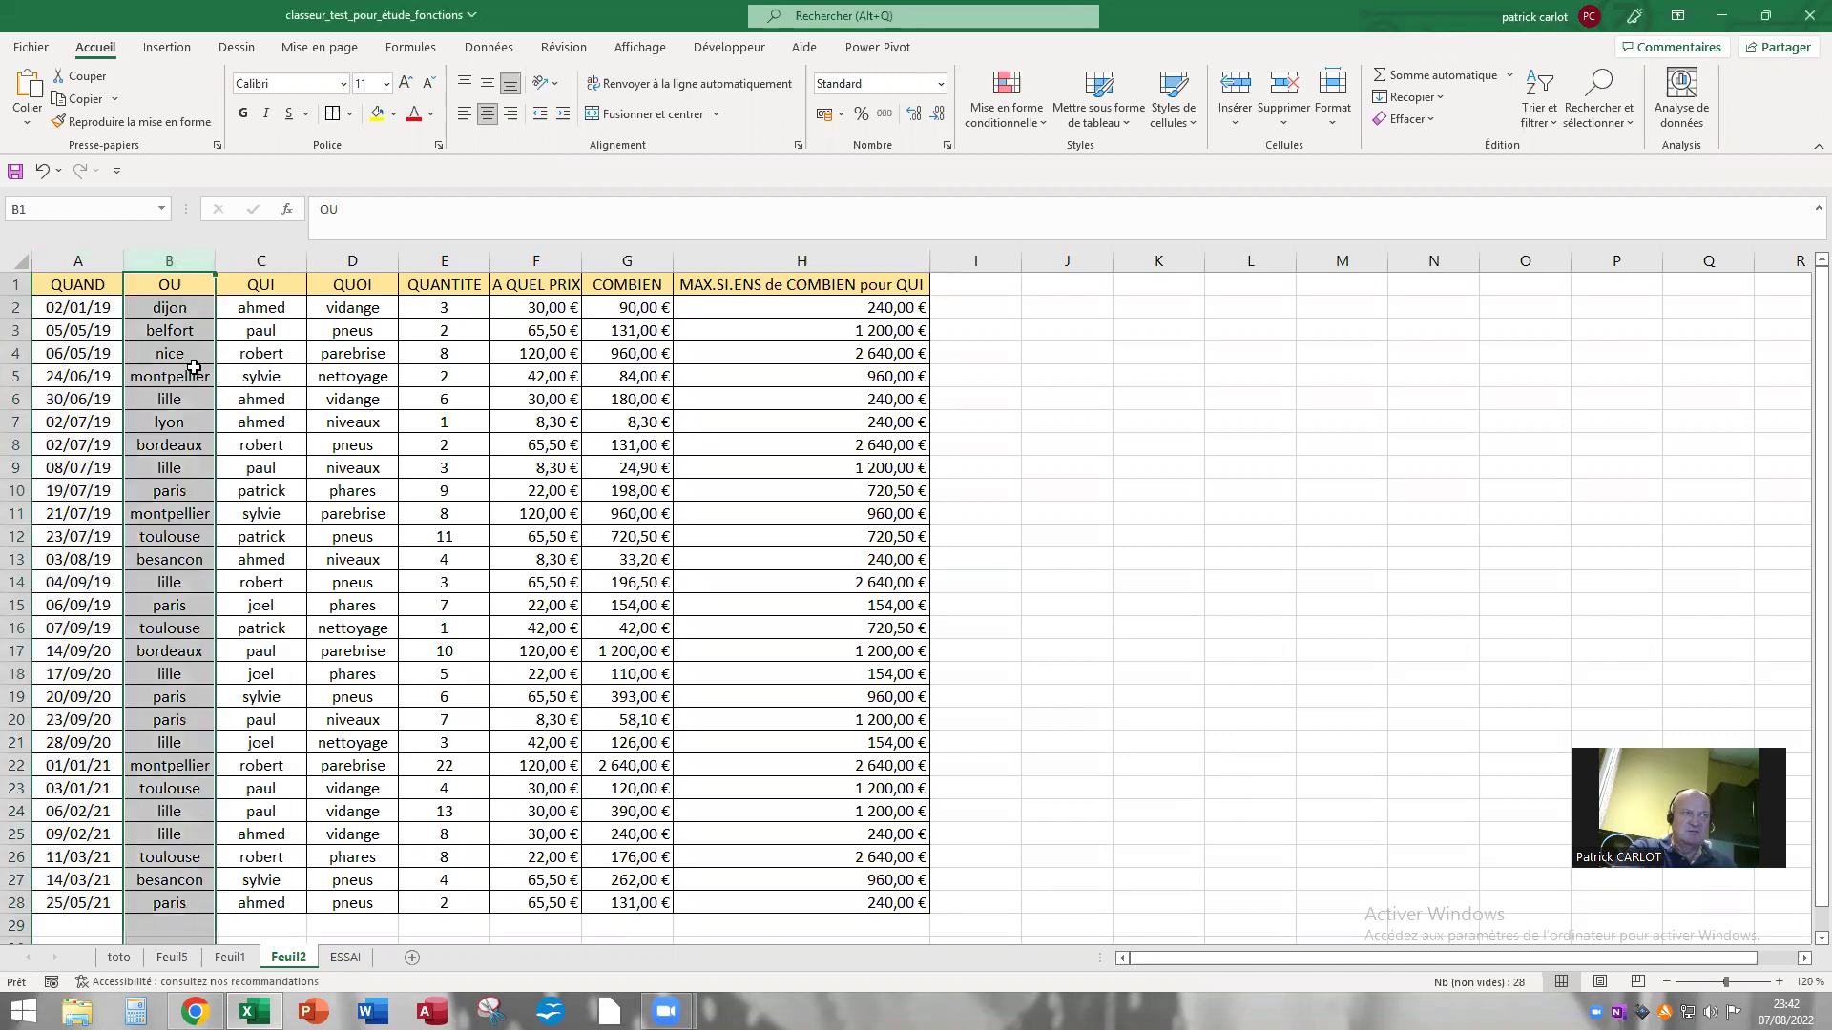
{"action": "left_click", "coordinate": [275, 265]}
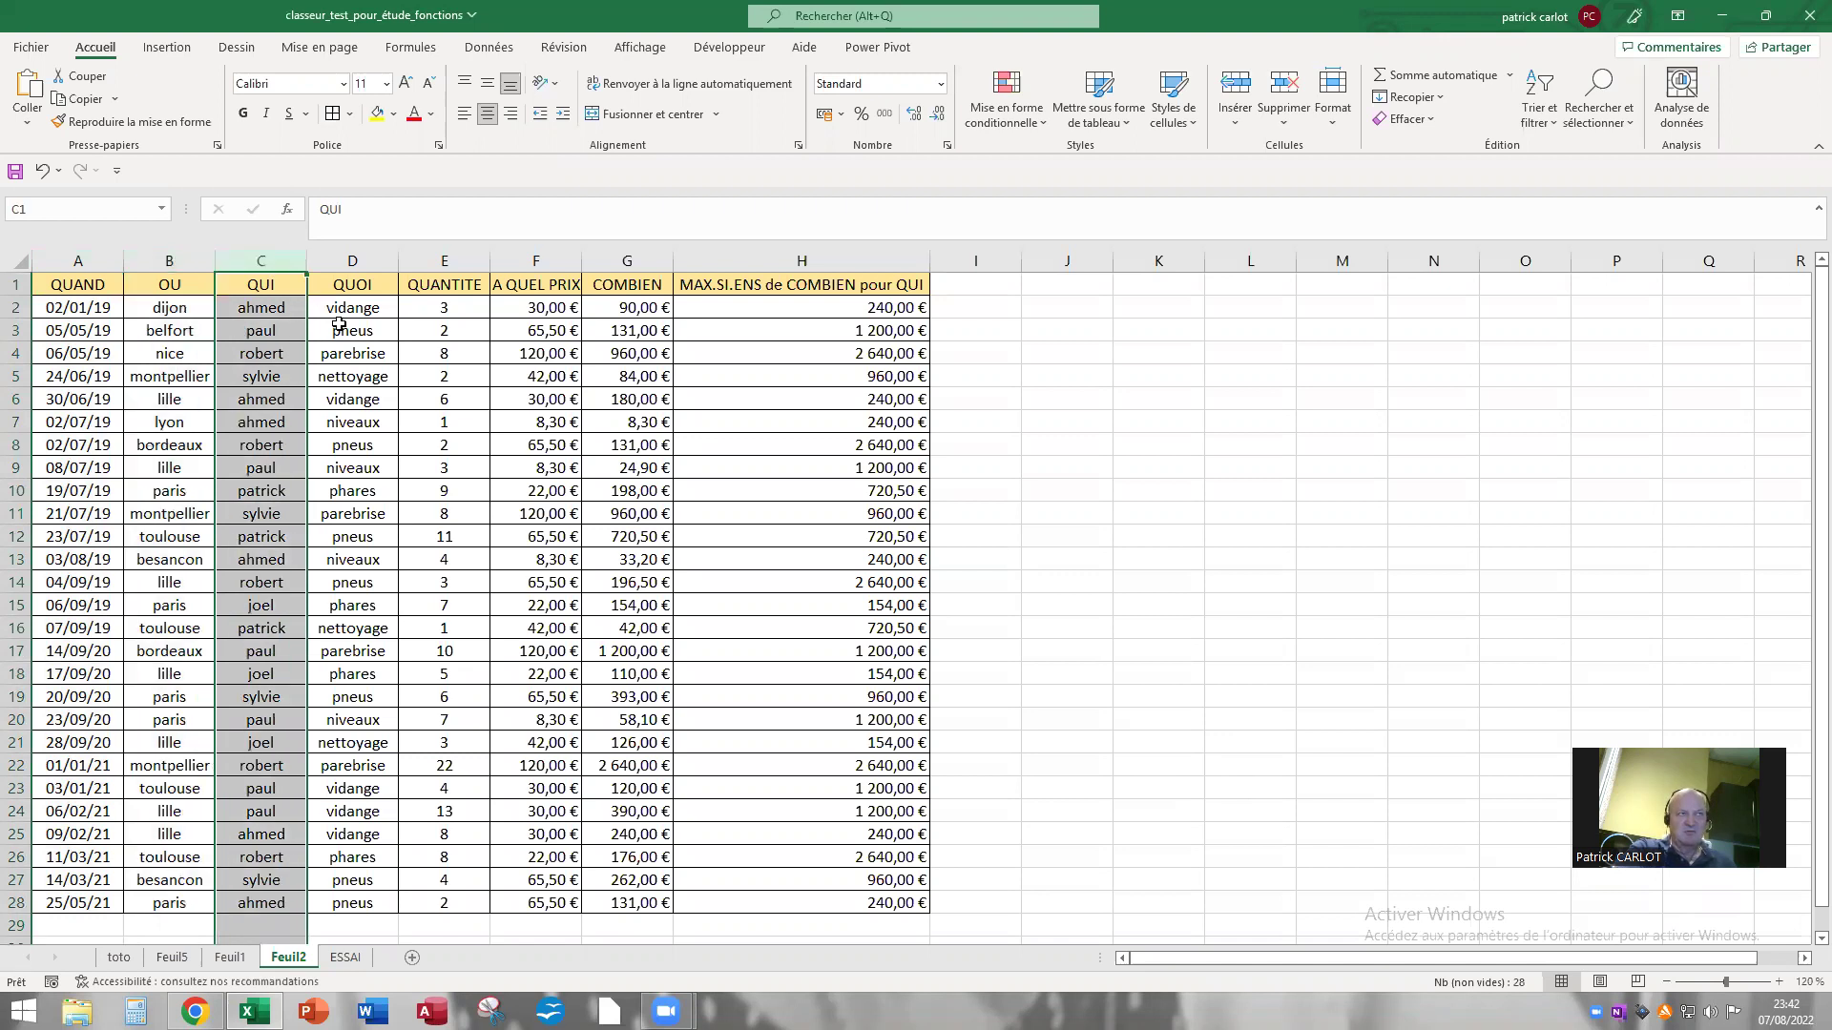
{"action": "left_click", "coordinate": [363, 262]}
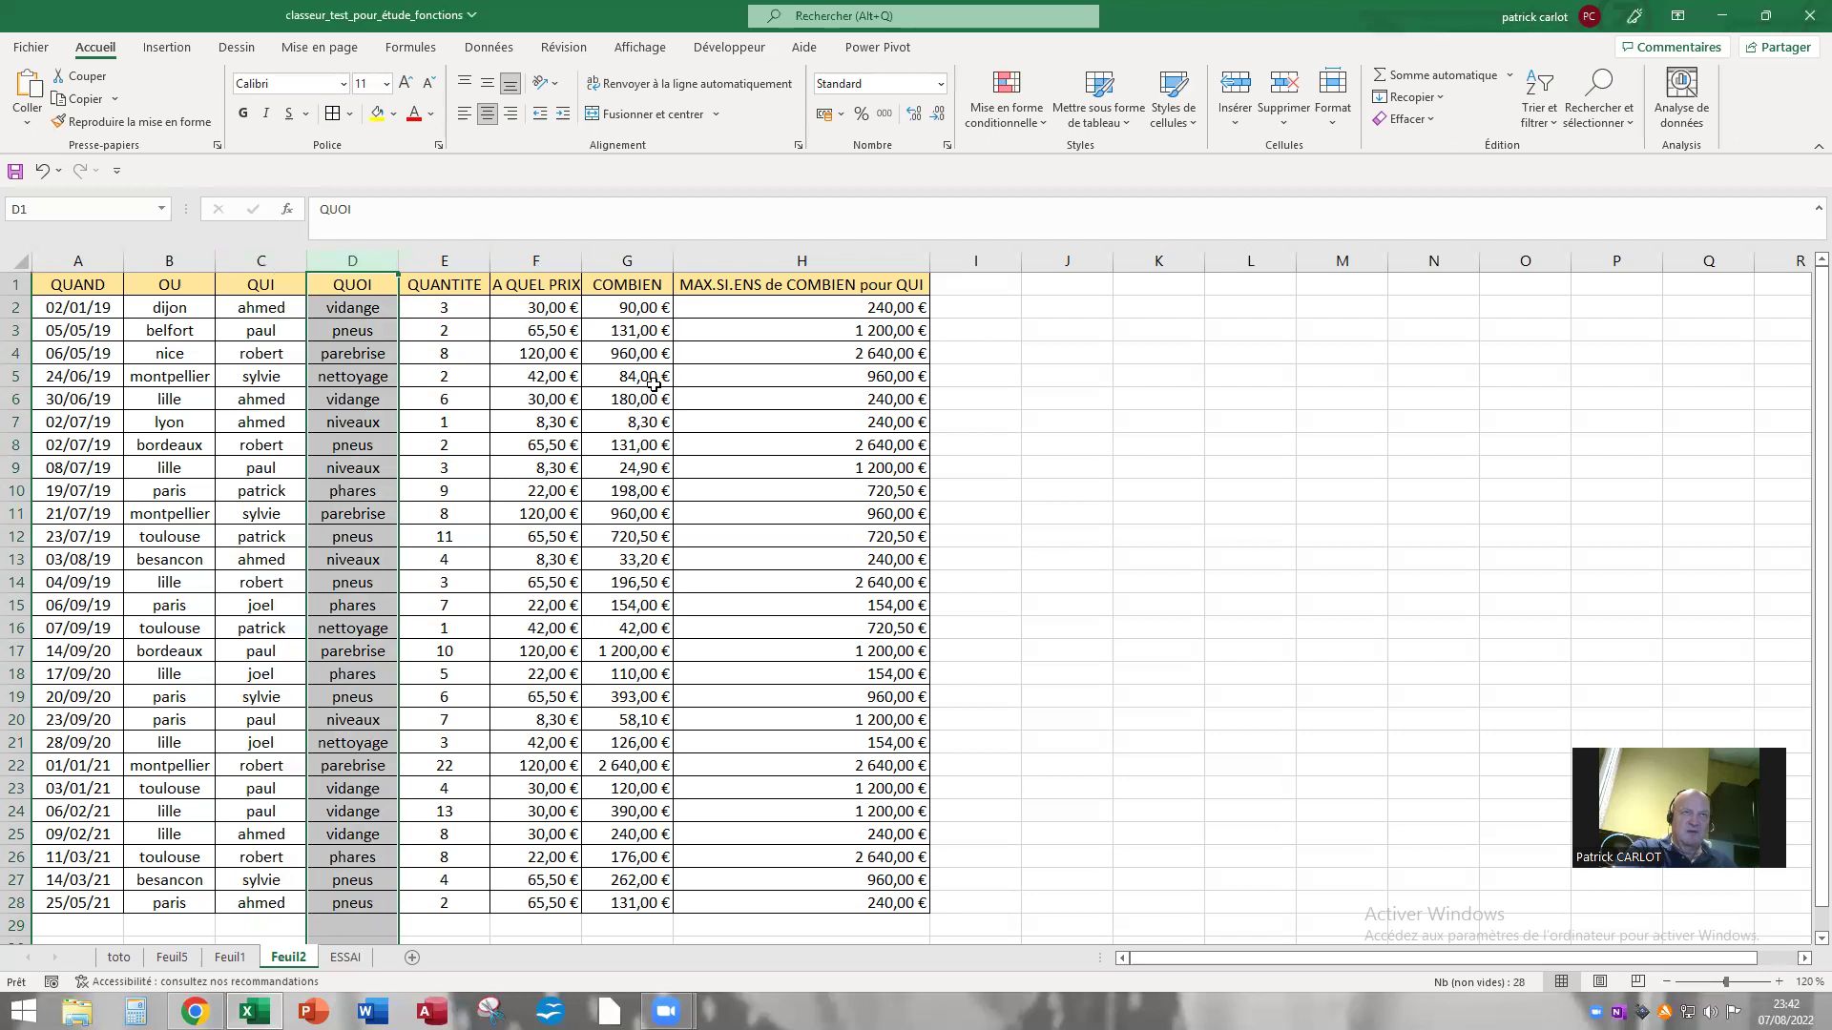
{"action": "left_click", "coordinate": [458, 374]}
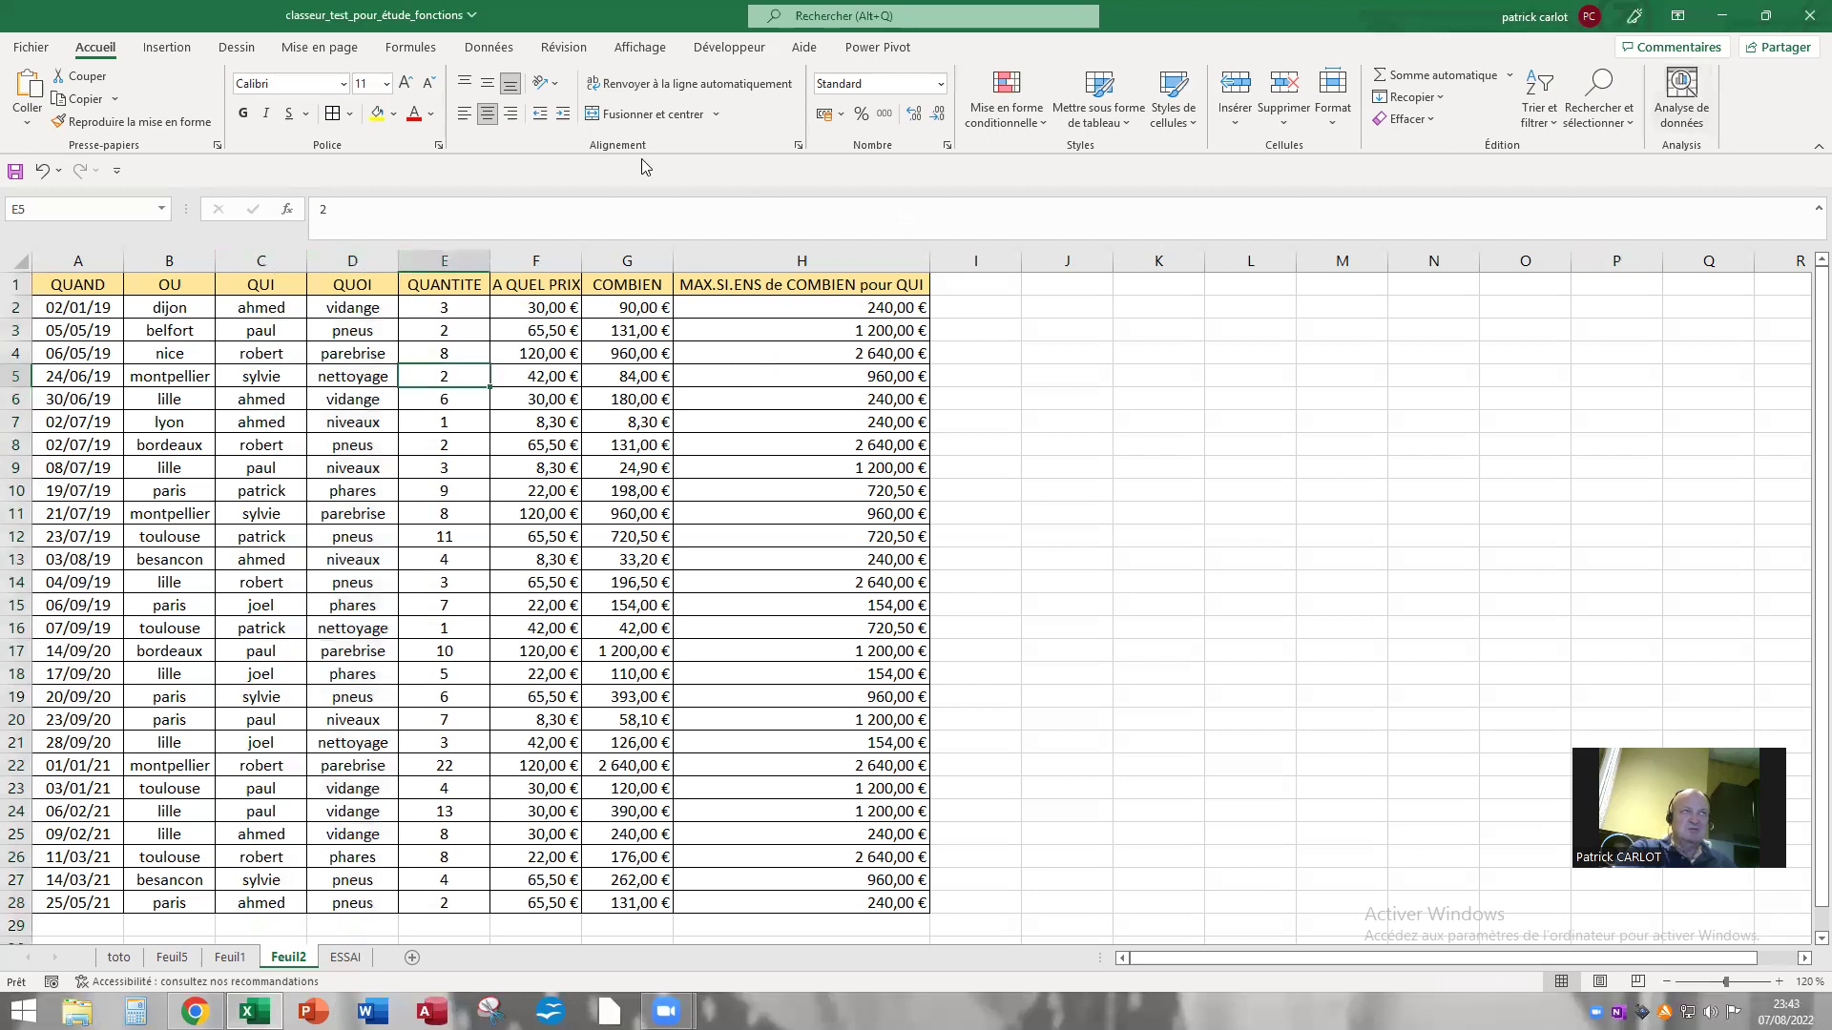
{"action": "left_click", "coordinate": [1630, 124]}
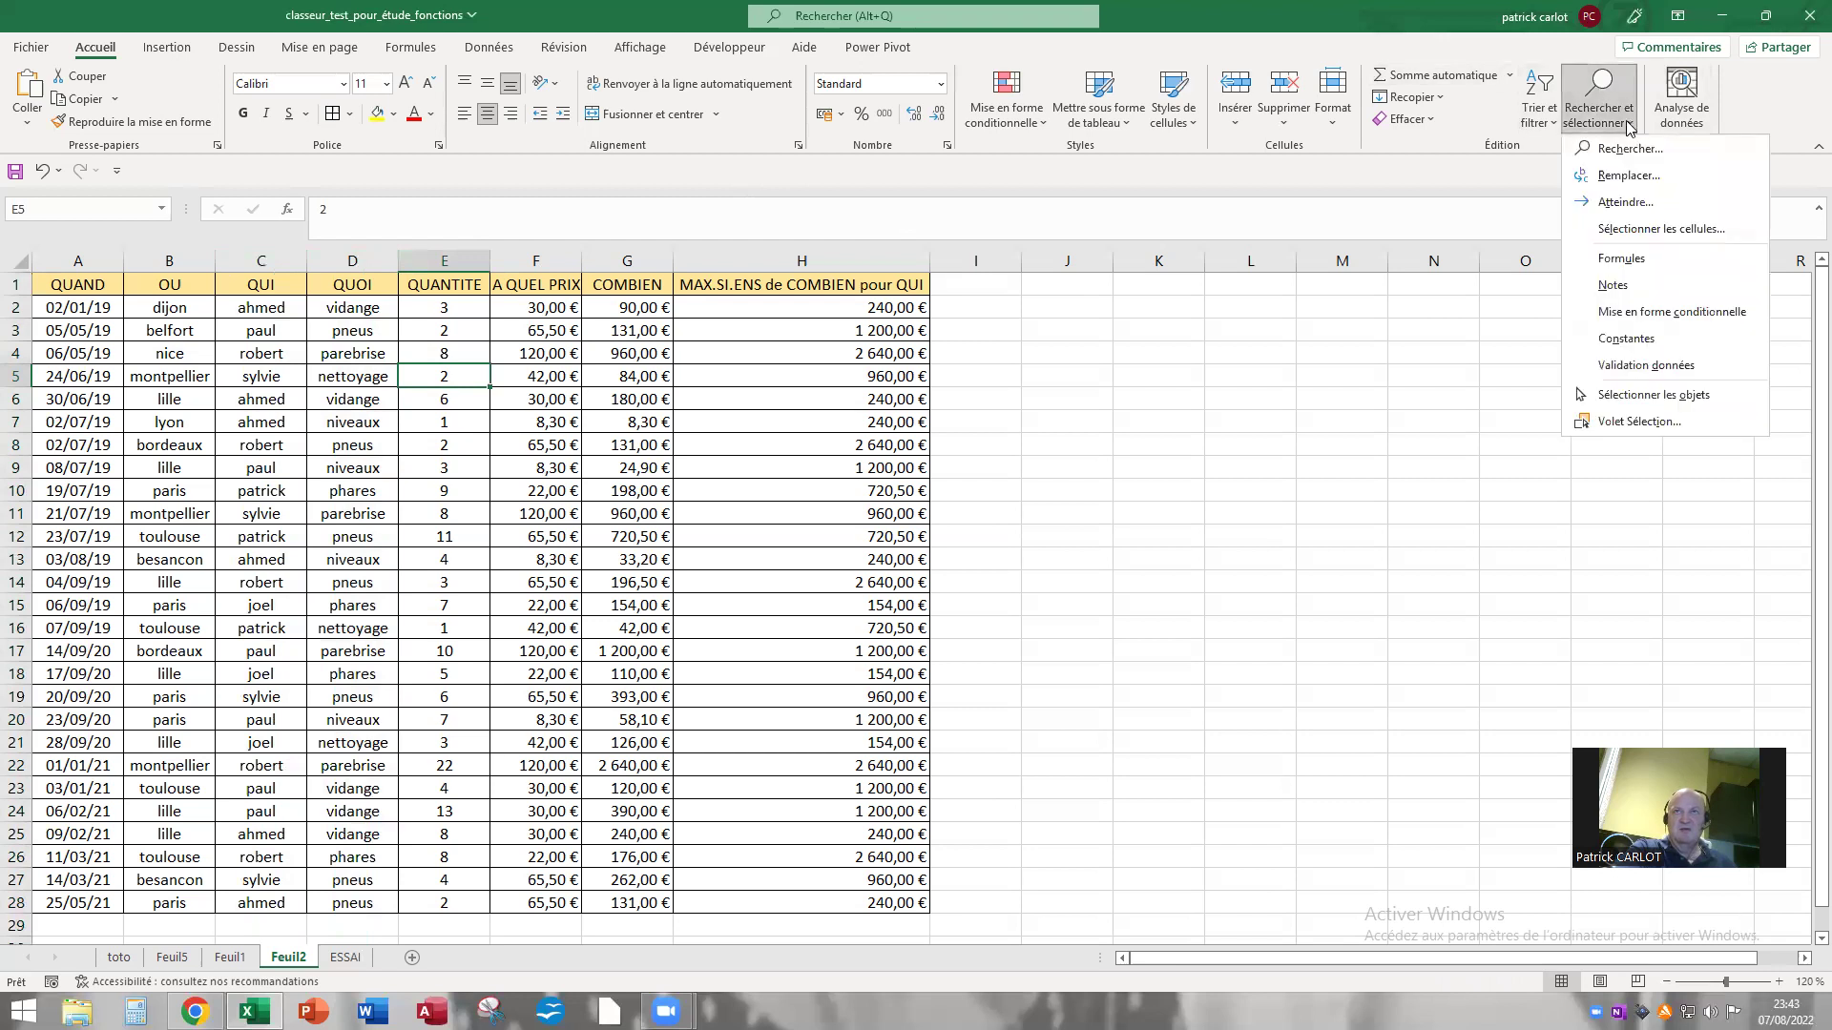
Highlight the table's constant cells, then its formula cells F2:H28, via Rechercher et sélectionner.
{"action": "left_click", "coordinate": [1618, 339]}
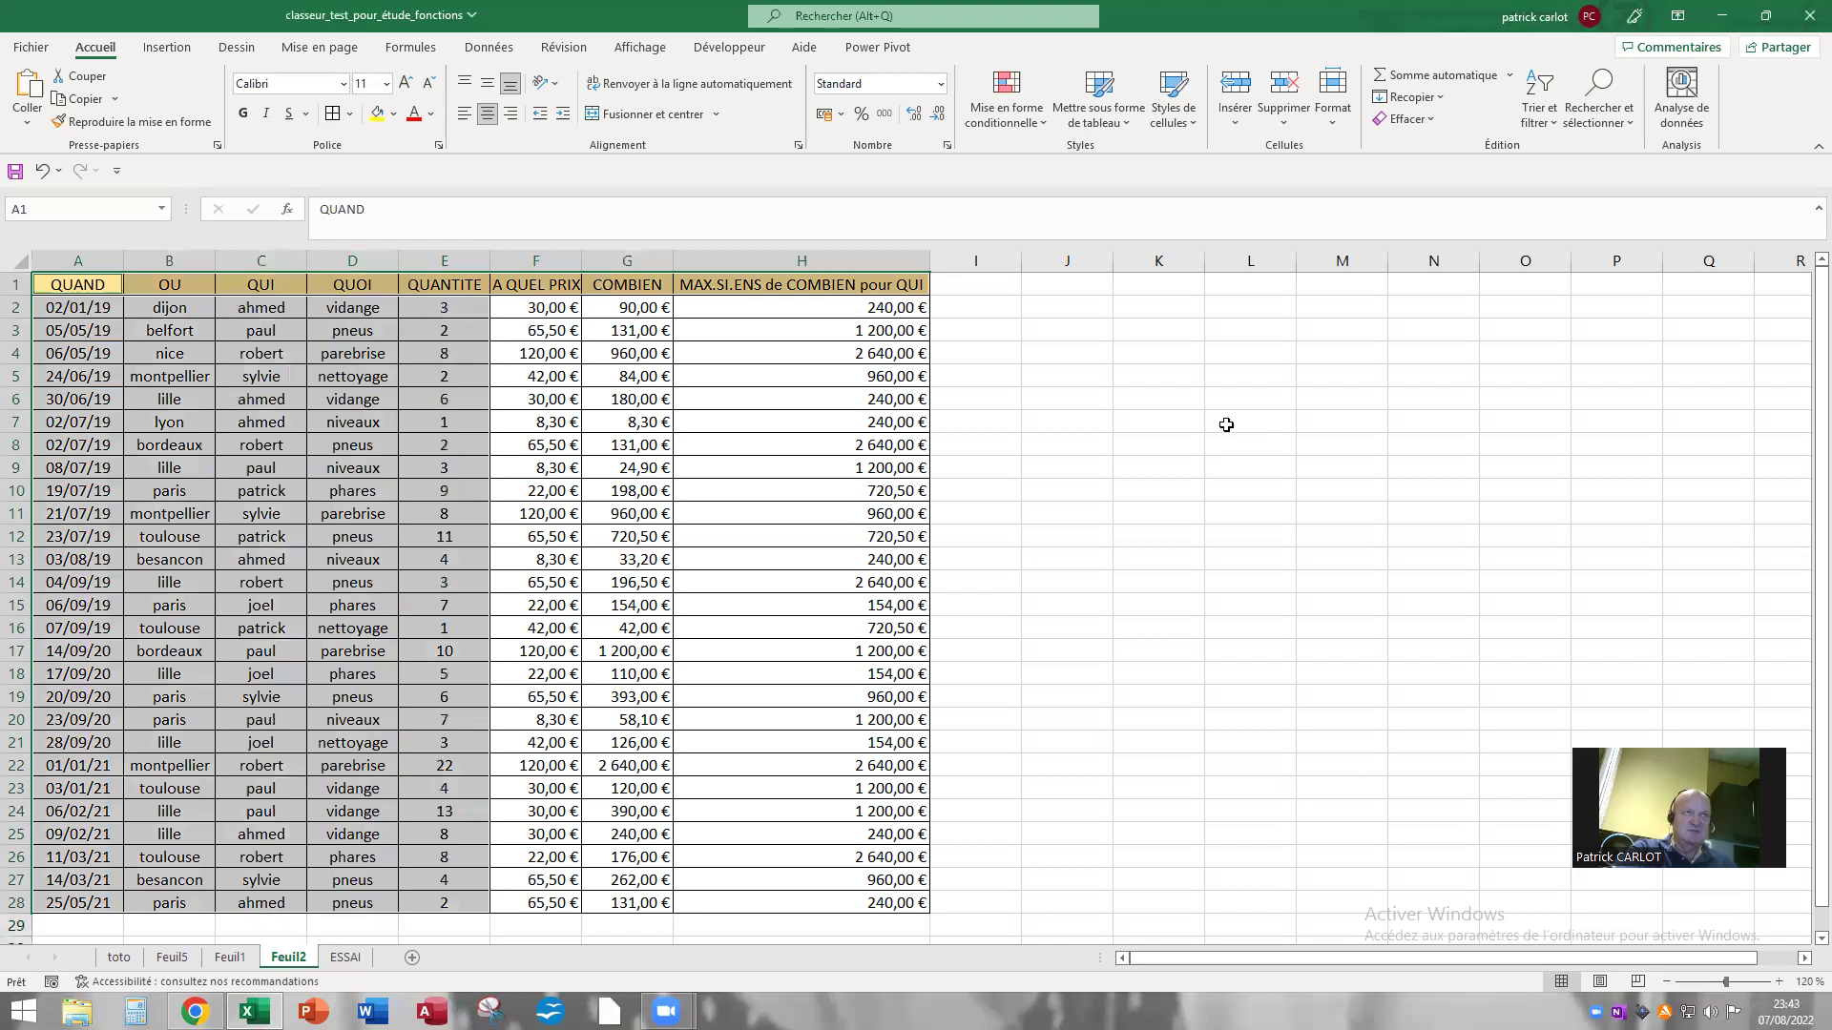
{"action": "left_click", "coordinate": [360, 467]}
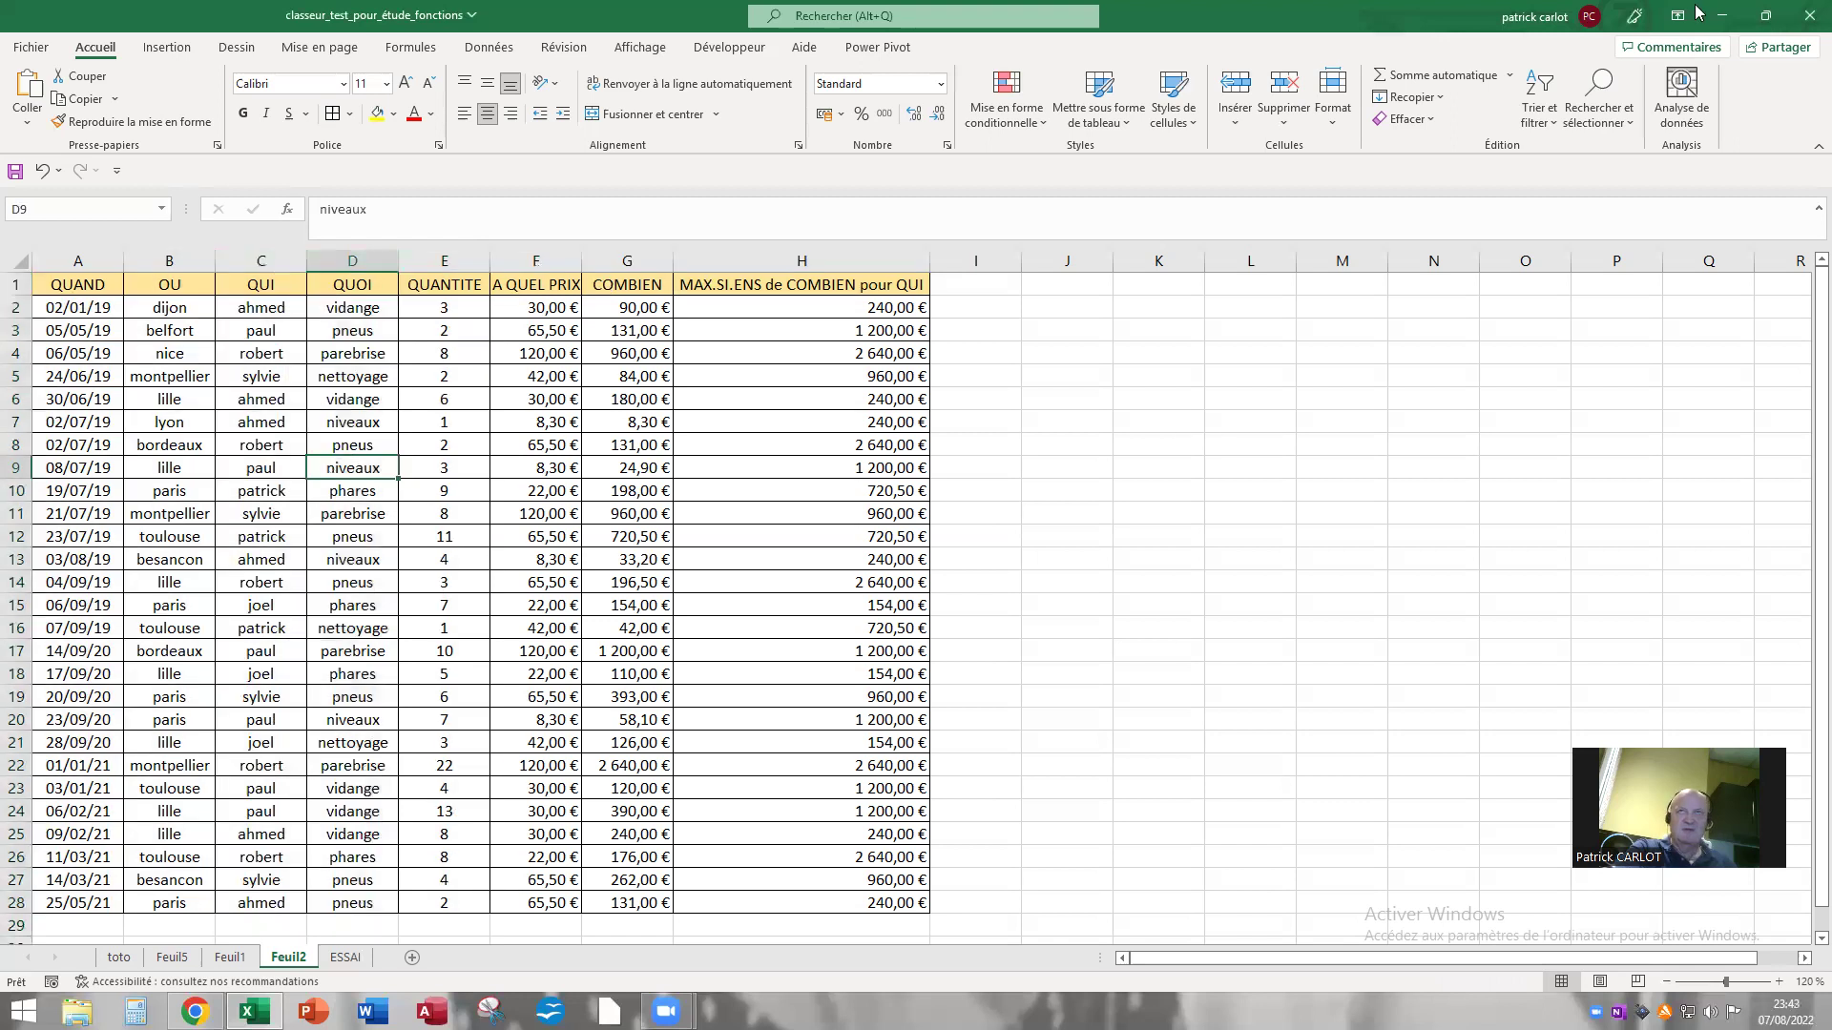
{"action": "left_click", "coordinate": [1621, 120]}
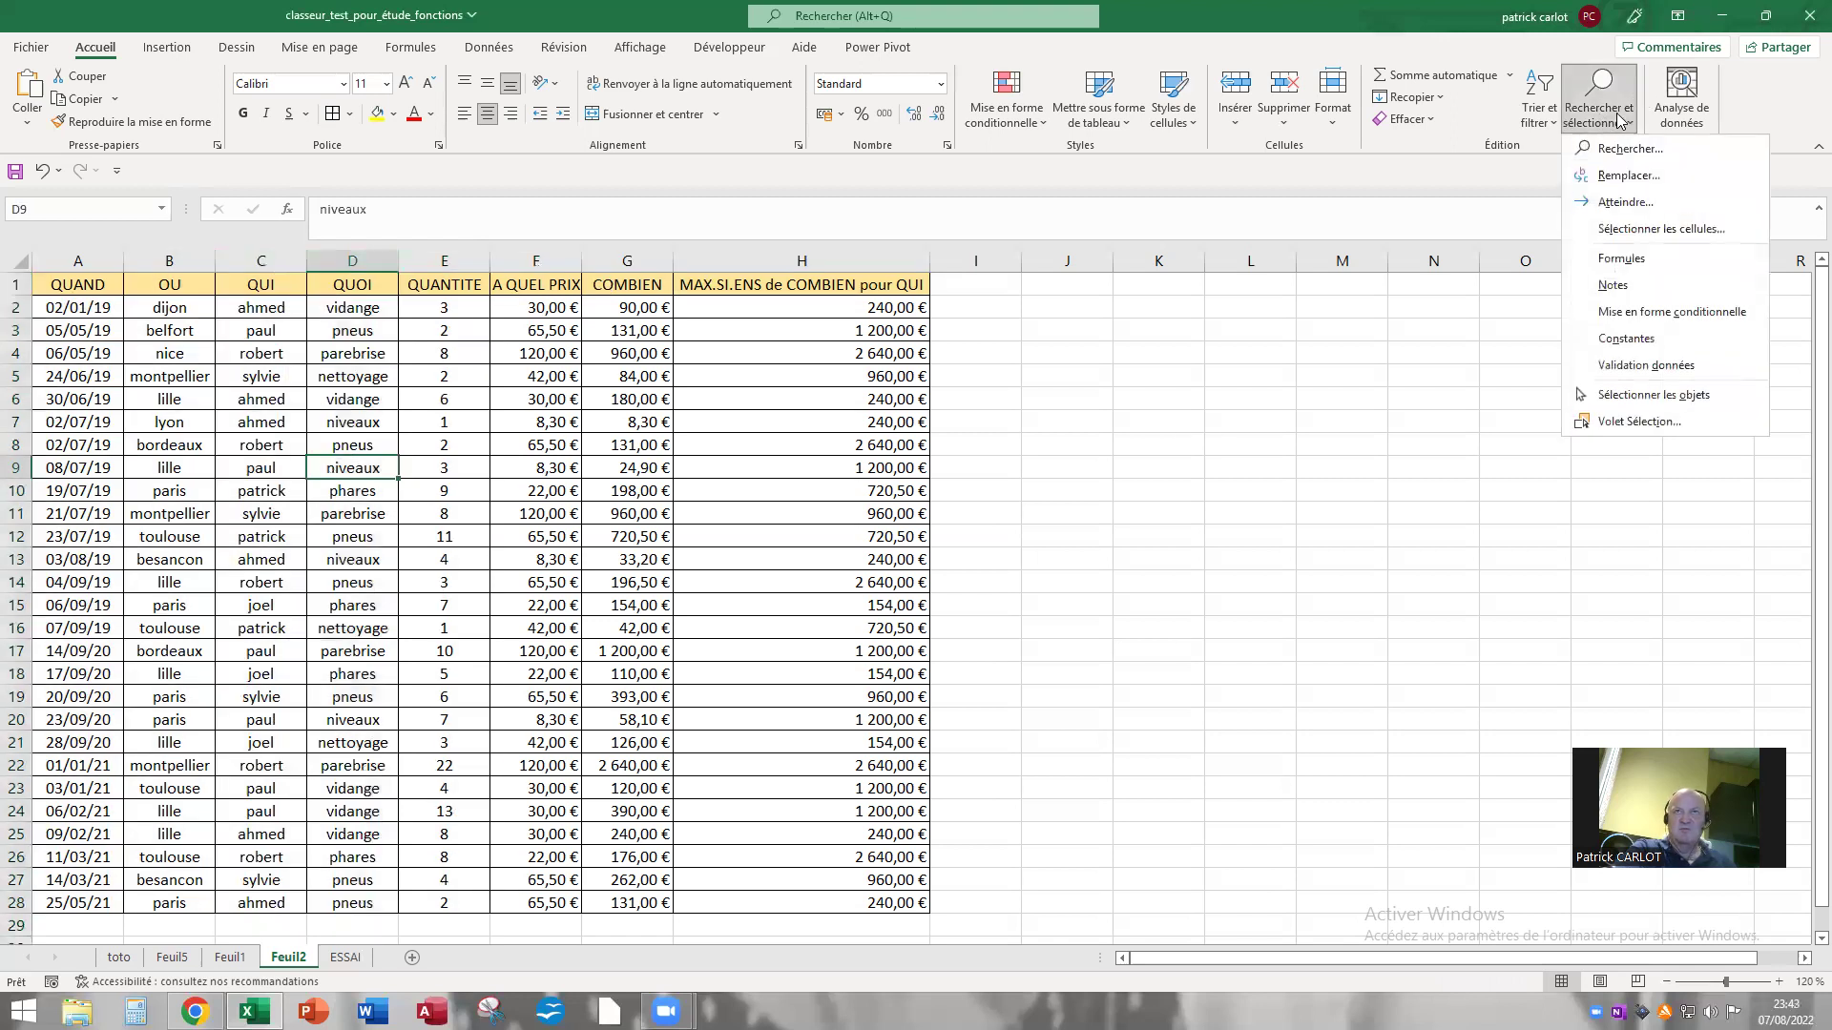
{"action": "left_click", "coordinate": [1622, 259]}
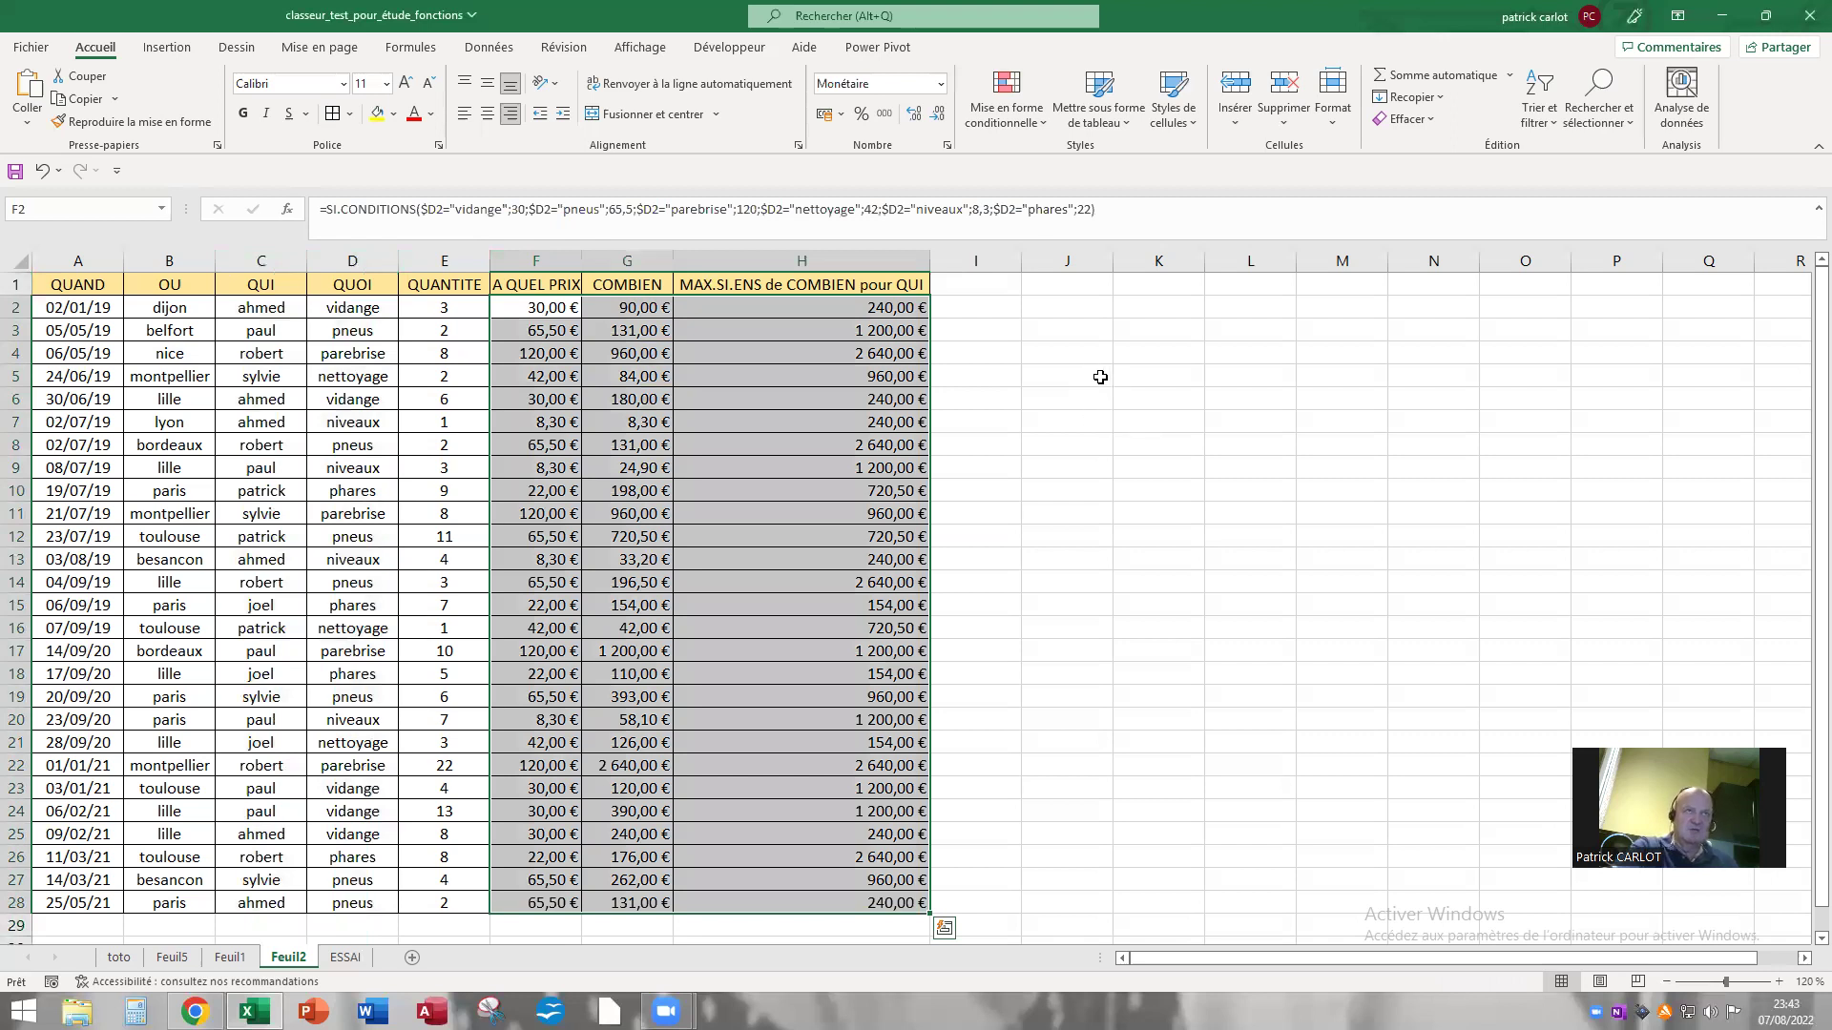
{"action": "left_click", "coordinate": [1090, 389]}
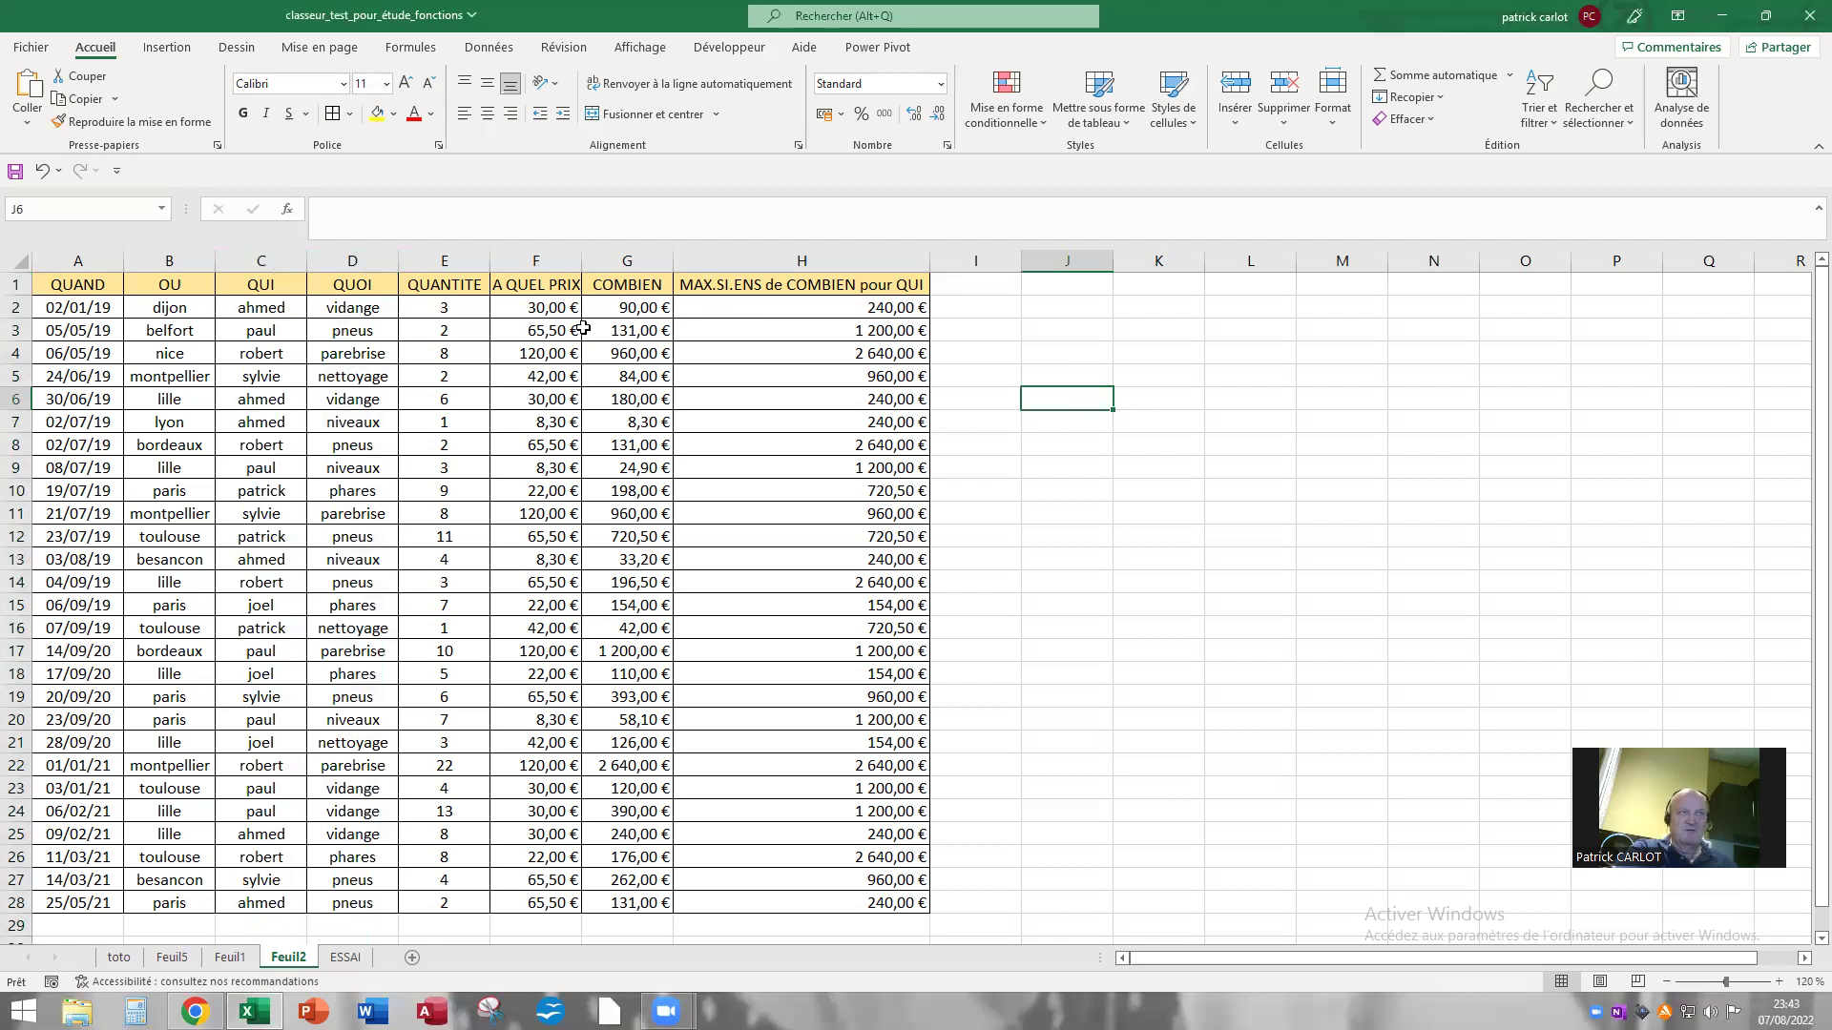
{"action": "left_click", "coordinate": [270, 264]}
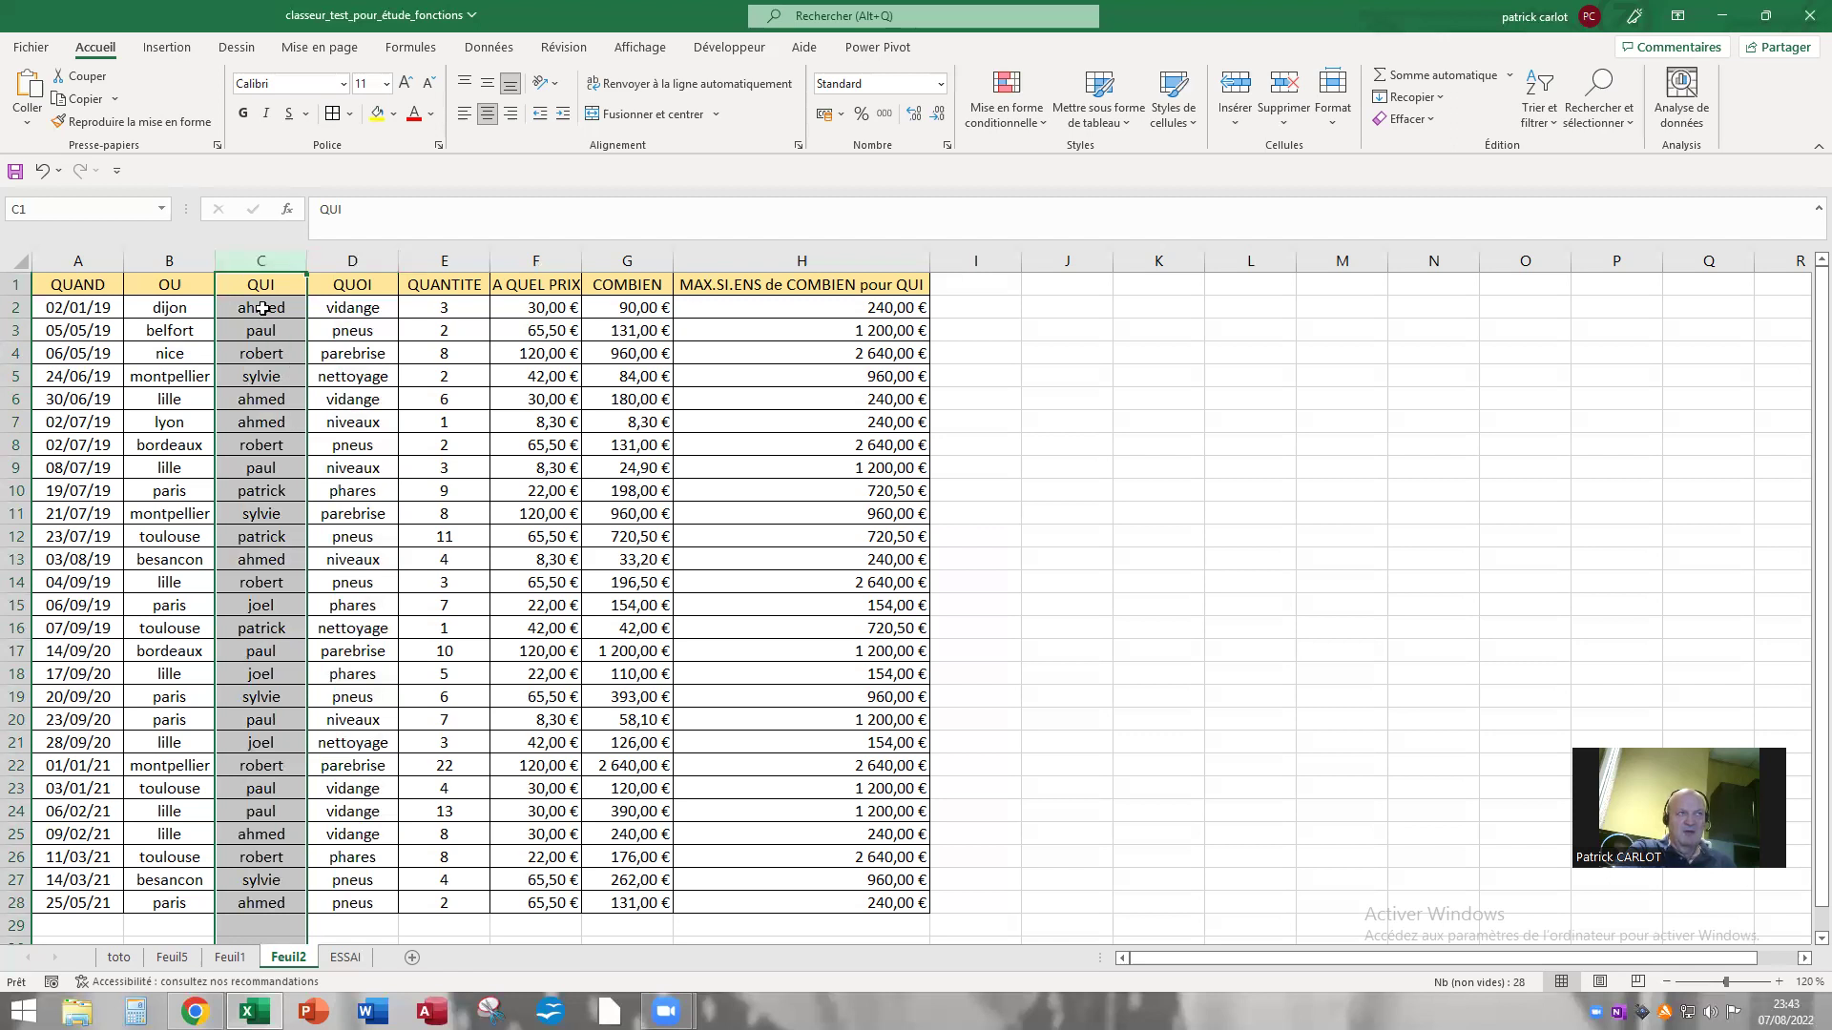
{"action": "left_click", "coordinate": [822, 308]}
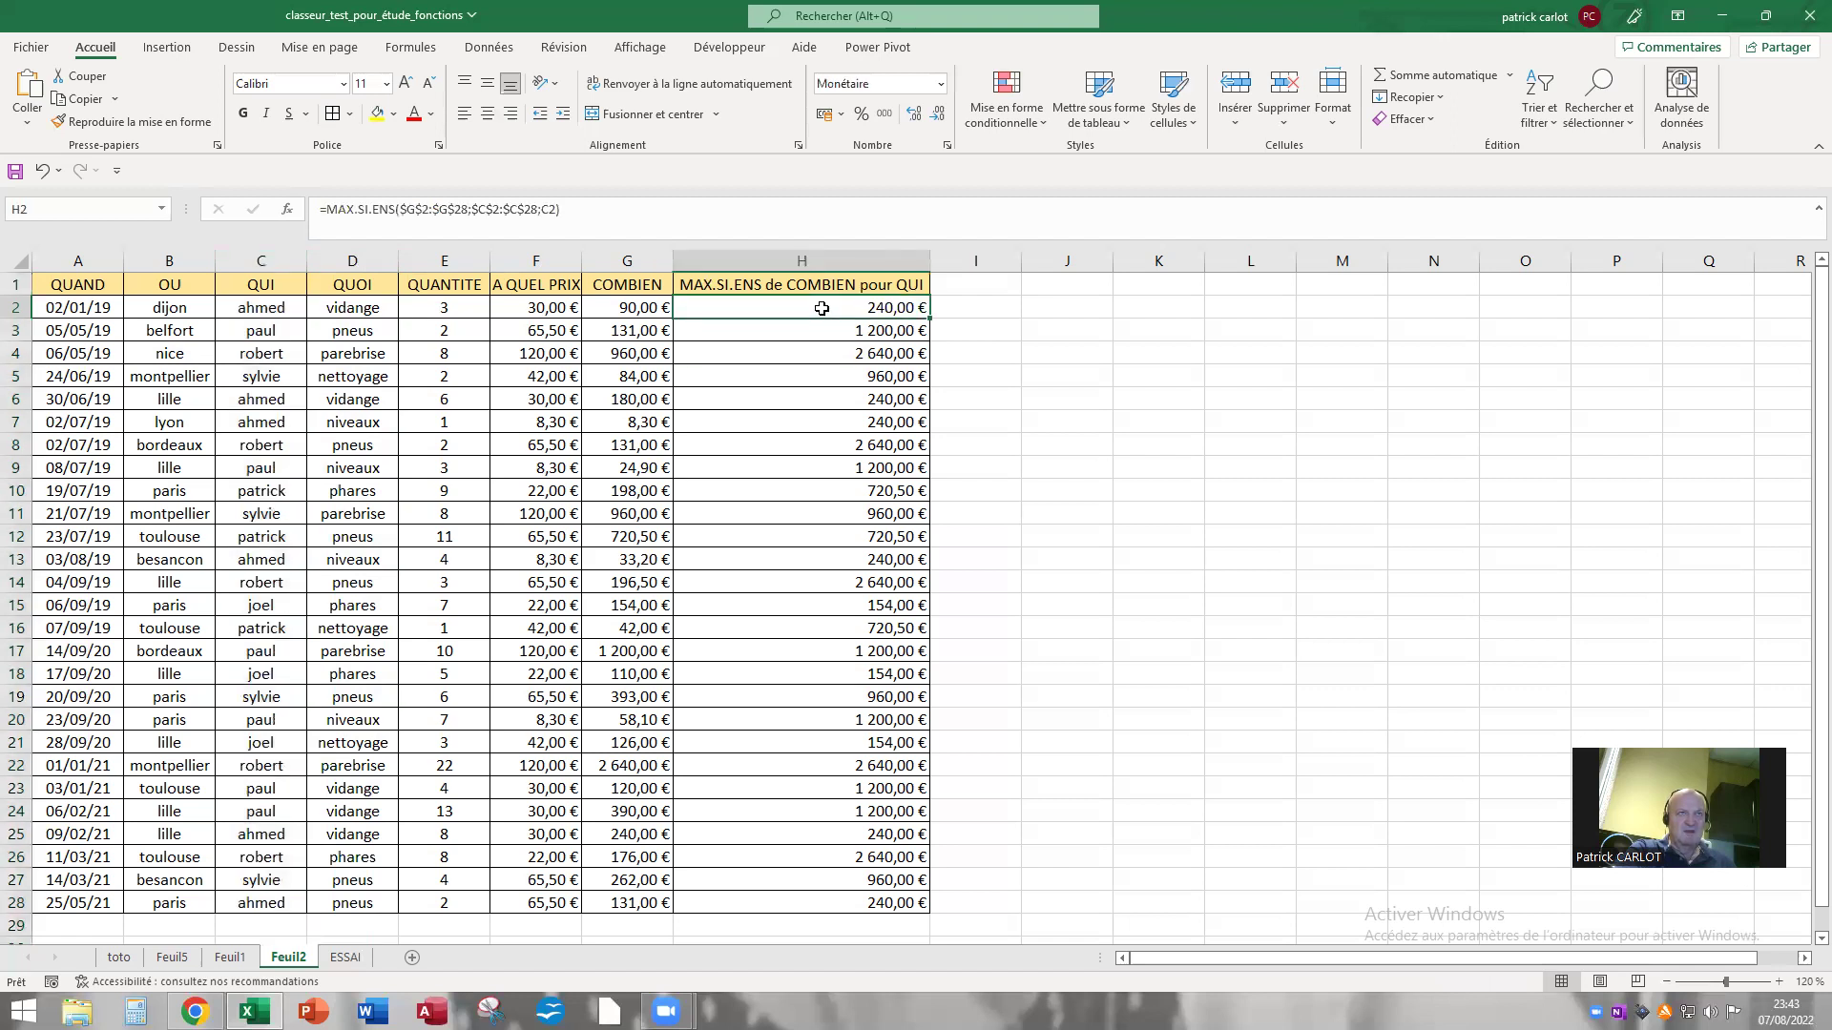
{"action": "left_click", "coordinate": [261, 336]}
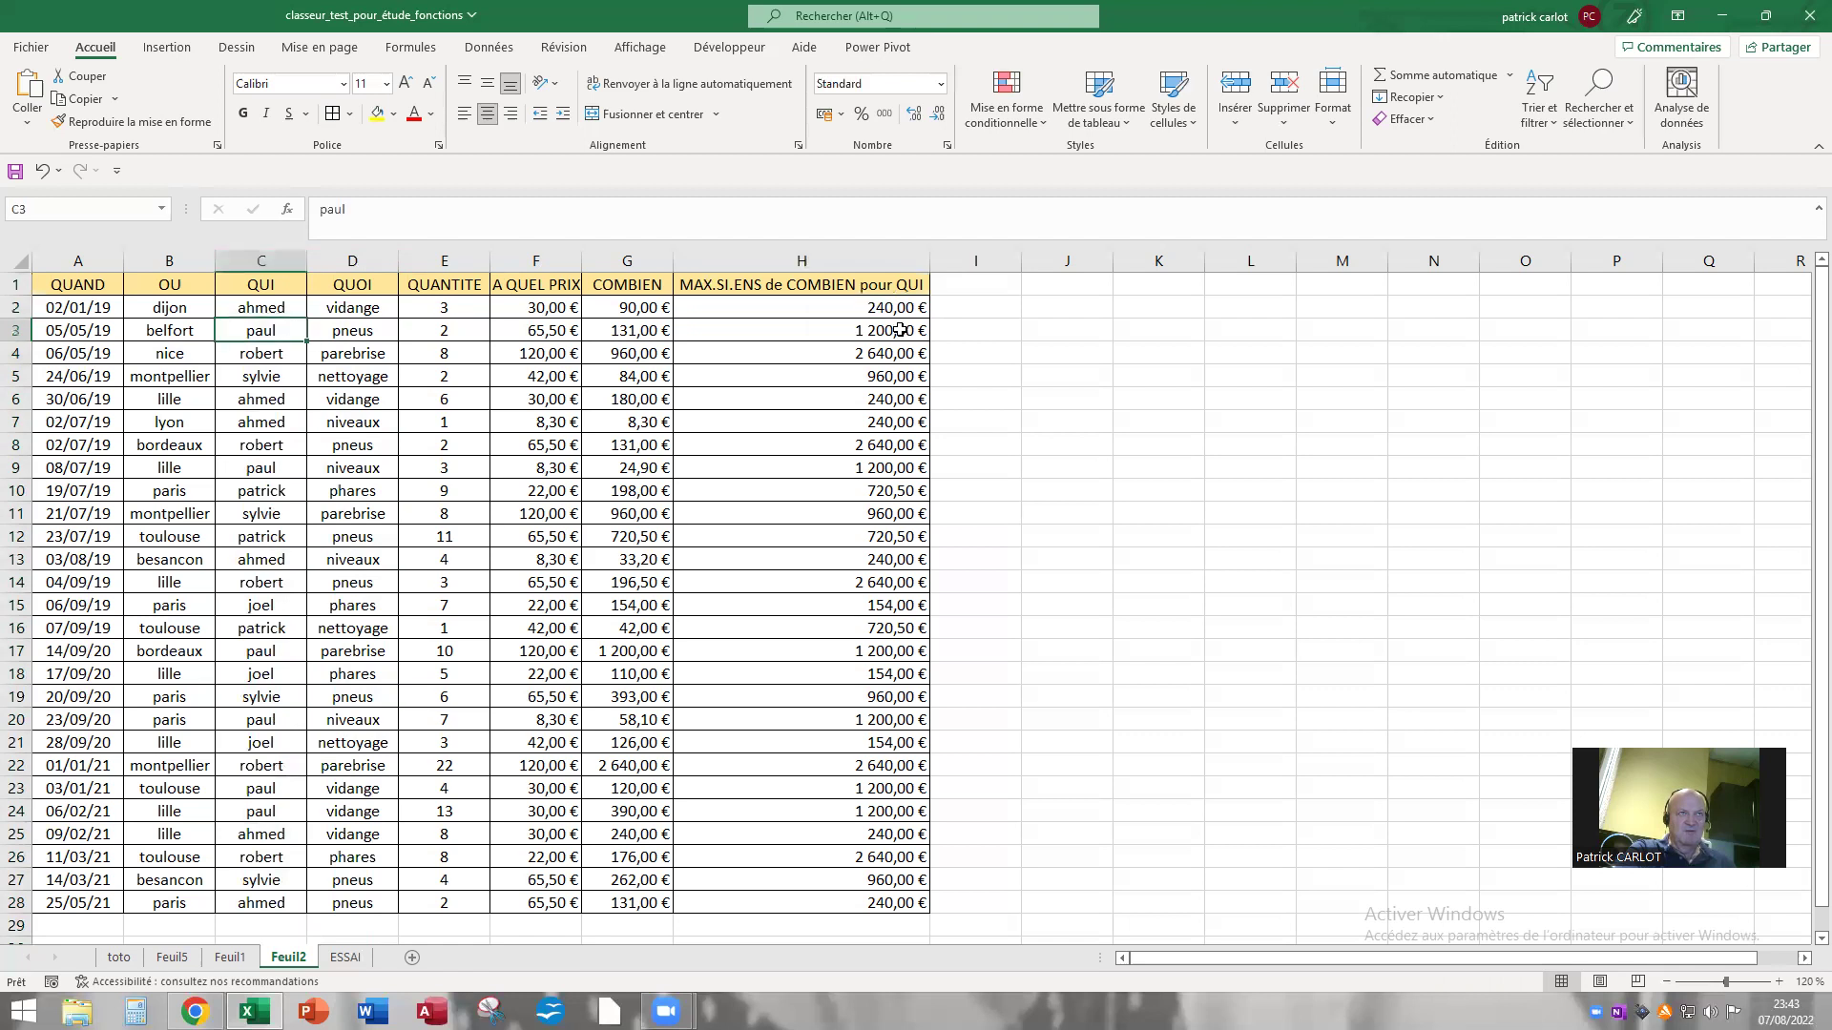
{"action": "left_click", "coordinate": [258, 350]}
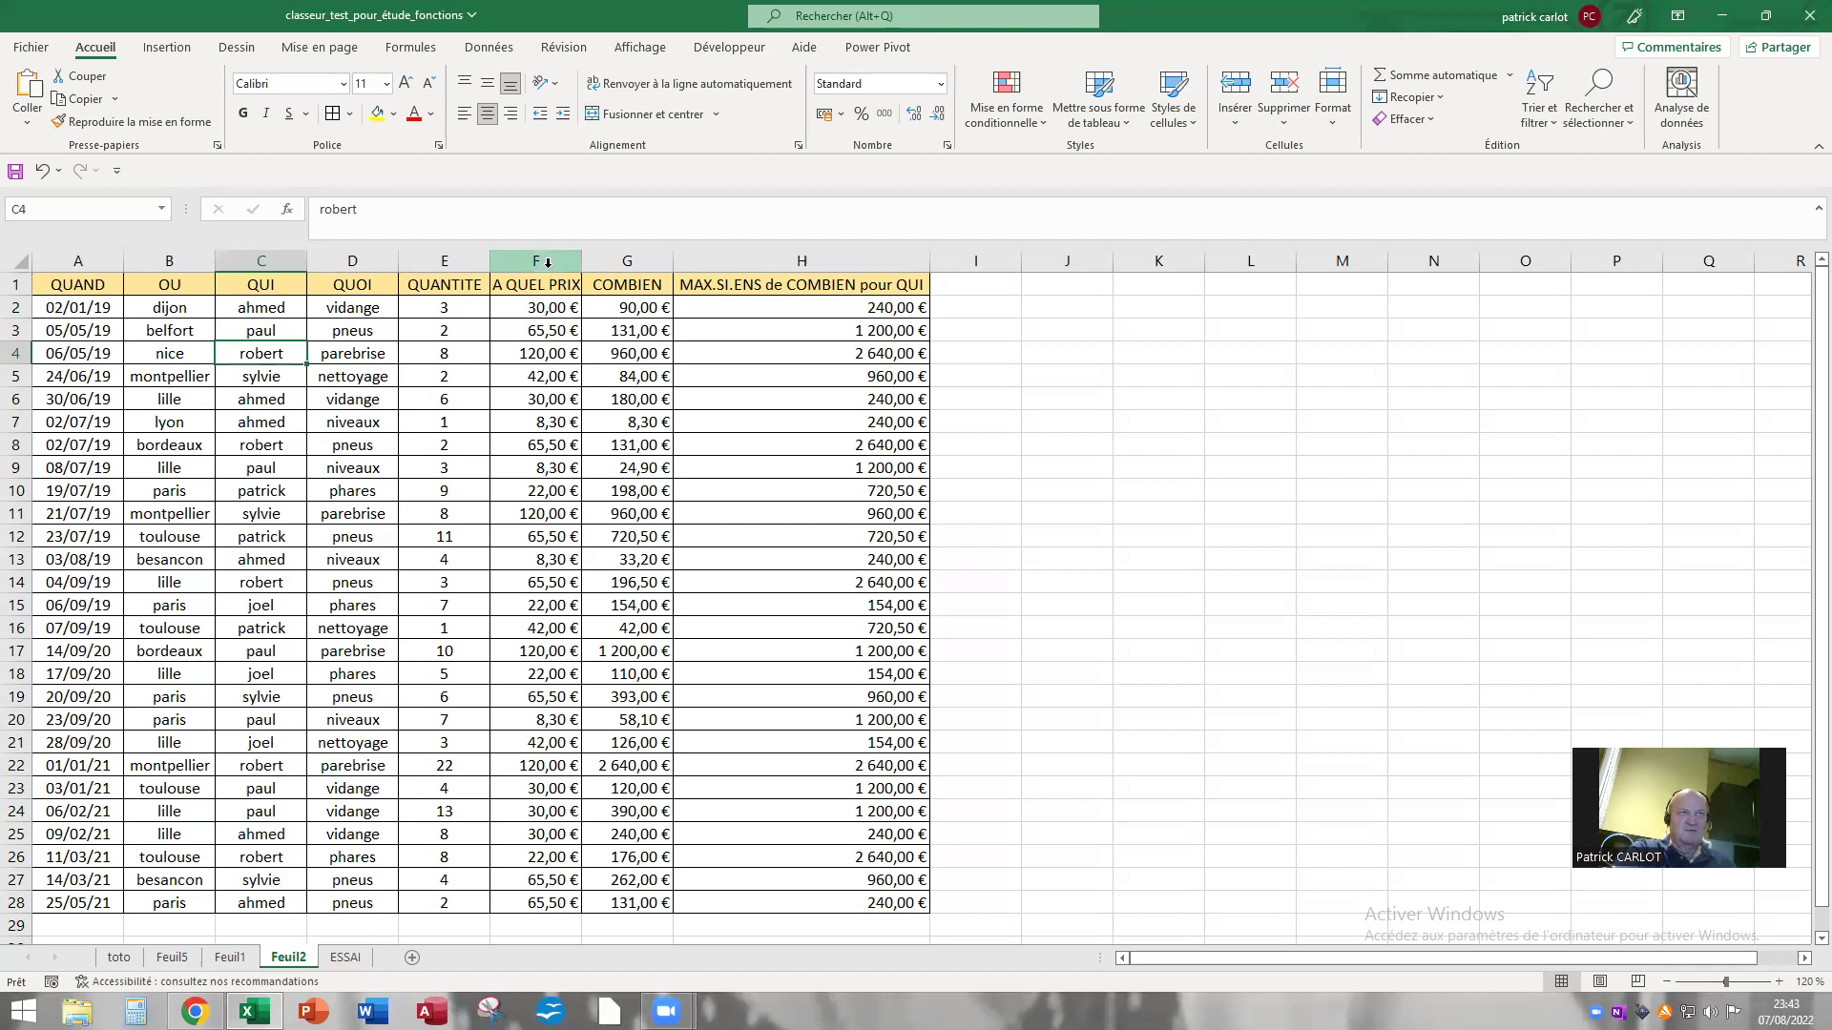
{"action": "left_click", "coordinate": [549, 310]}
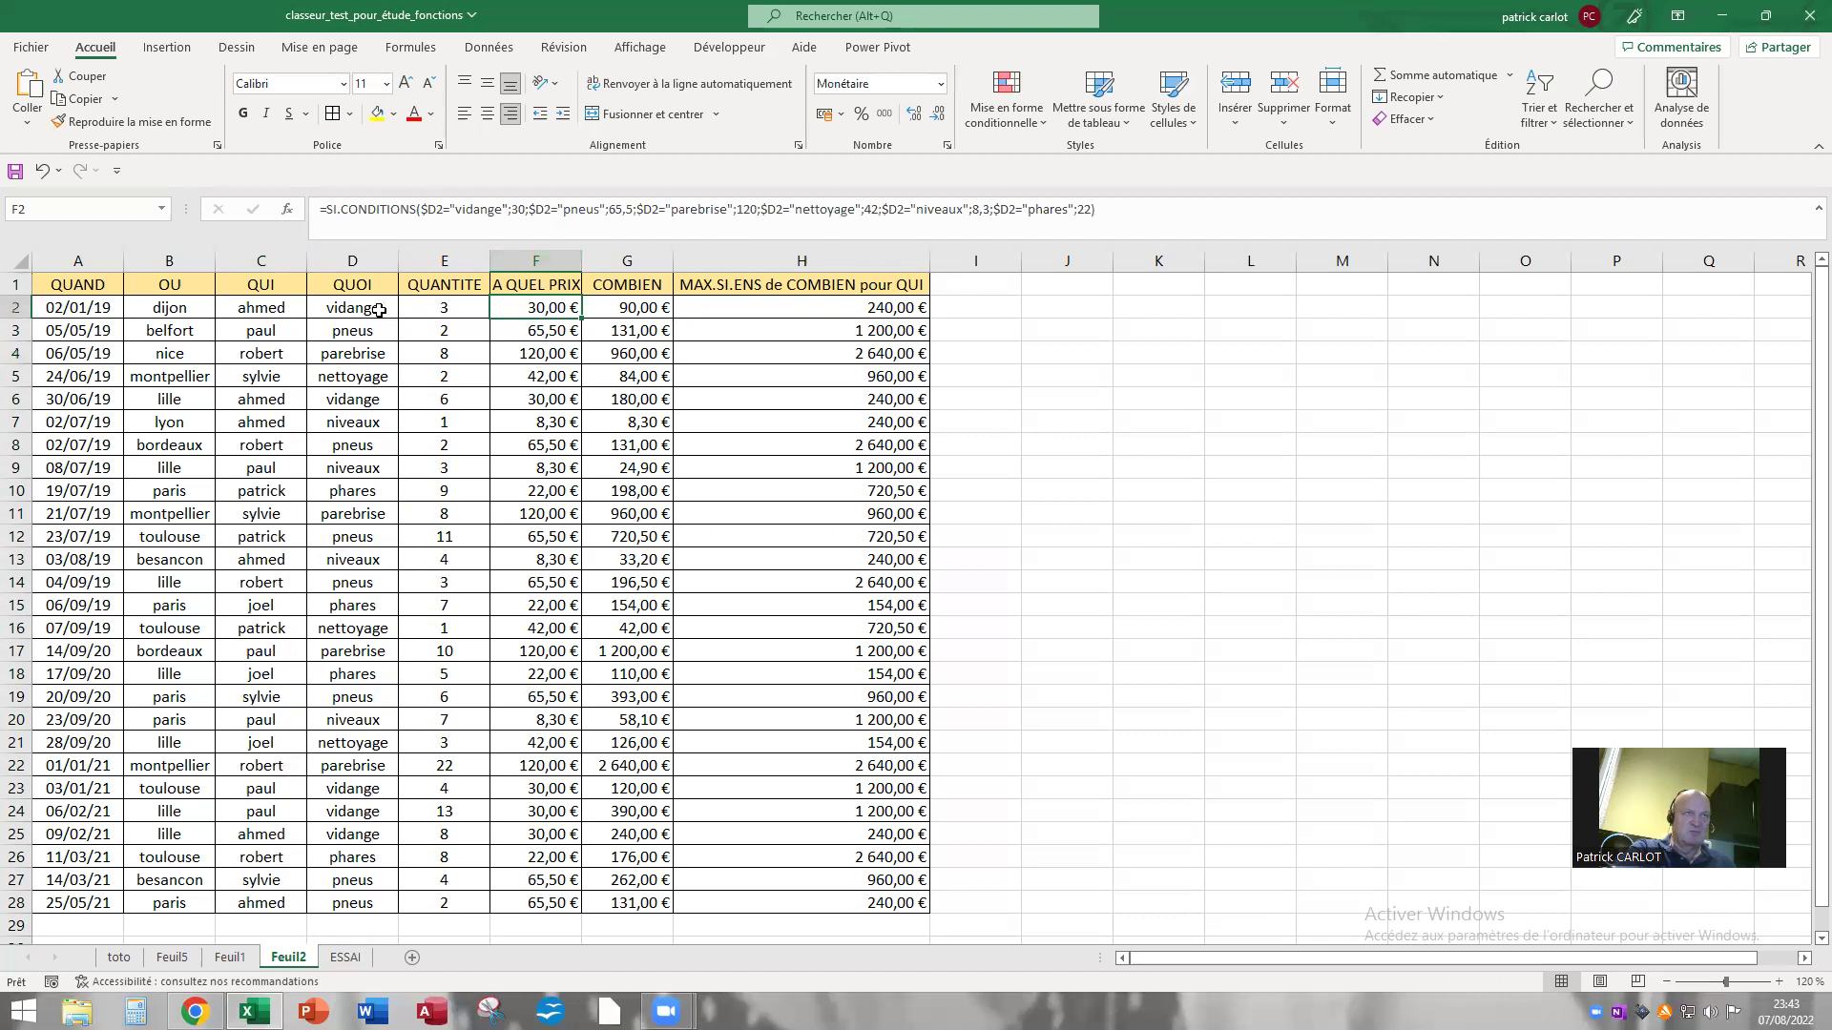
{"action": "left_click", "coordinate": [532, 336]}
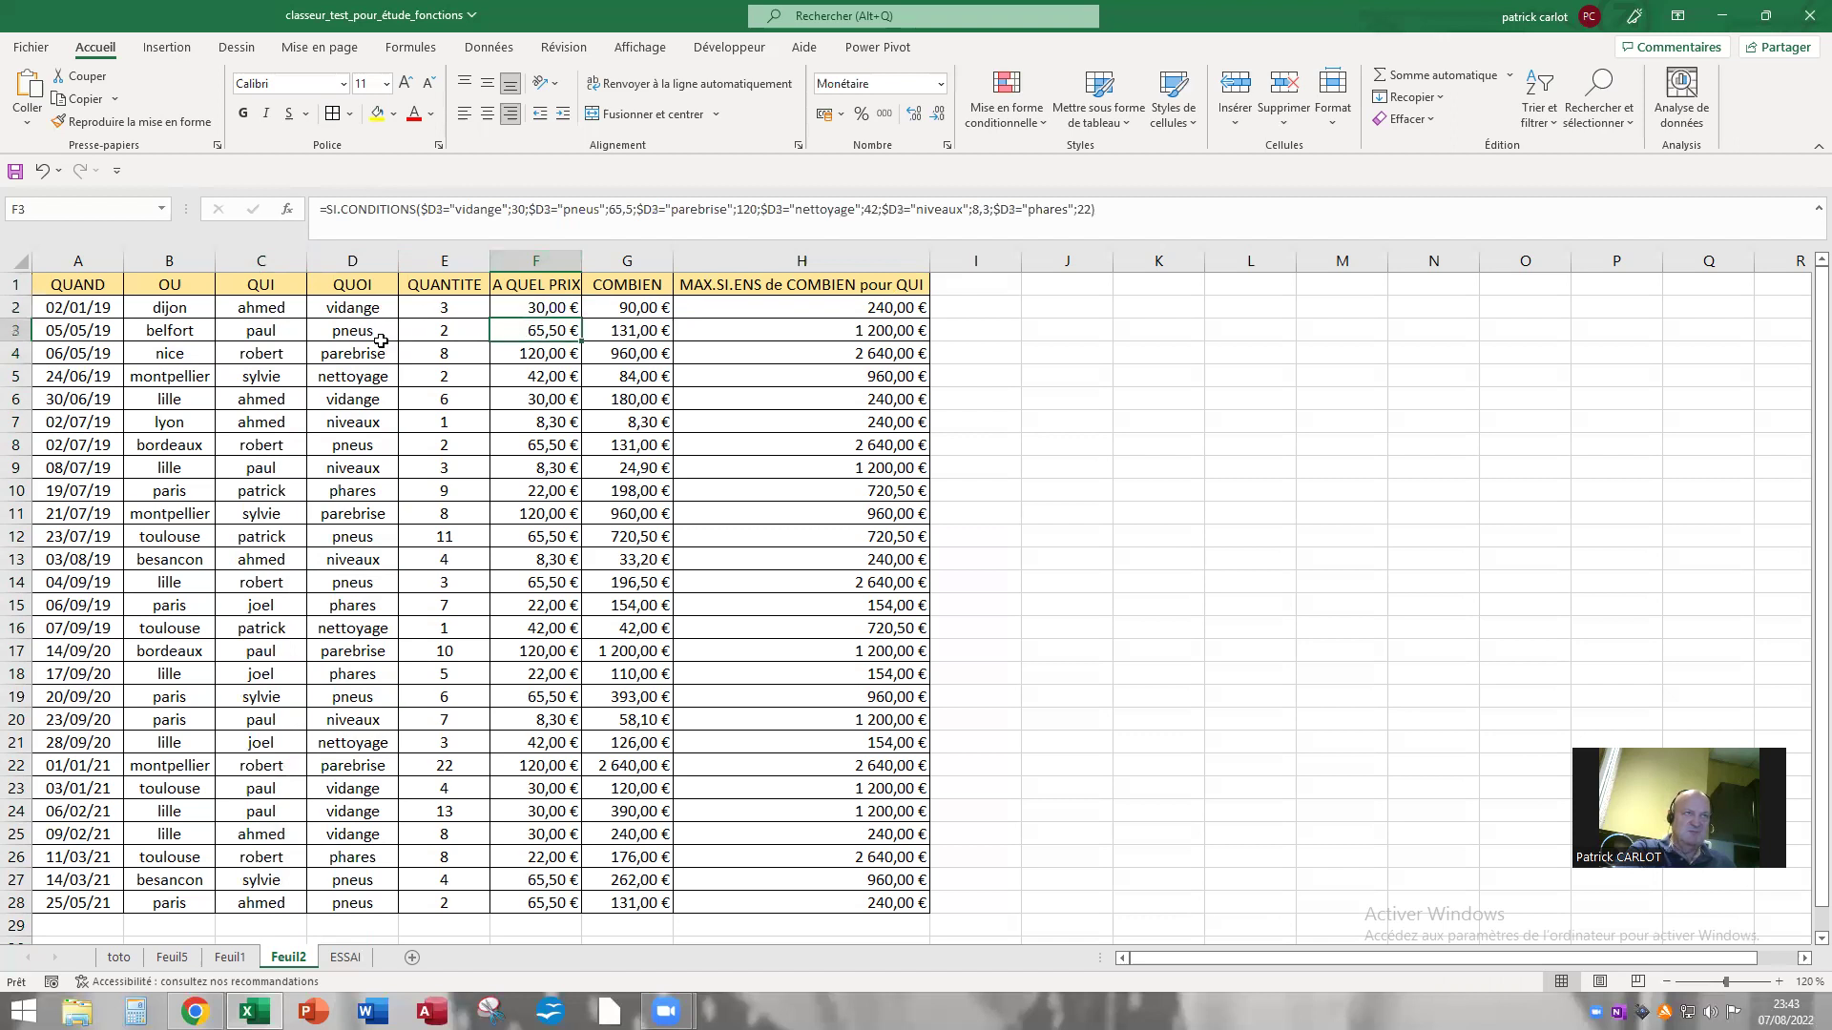
{"action": "left_click", "coordinate": [547, 354]}
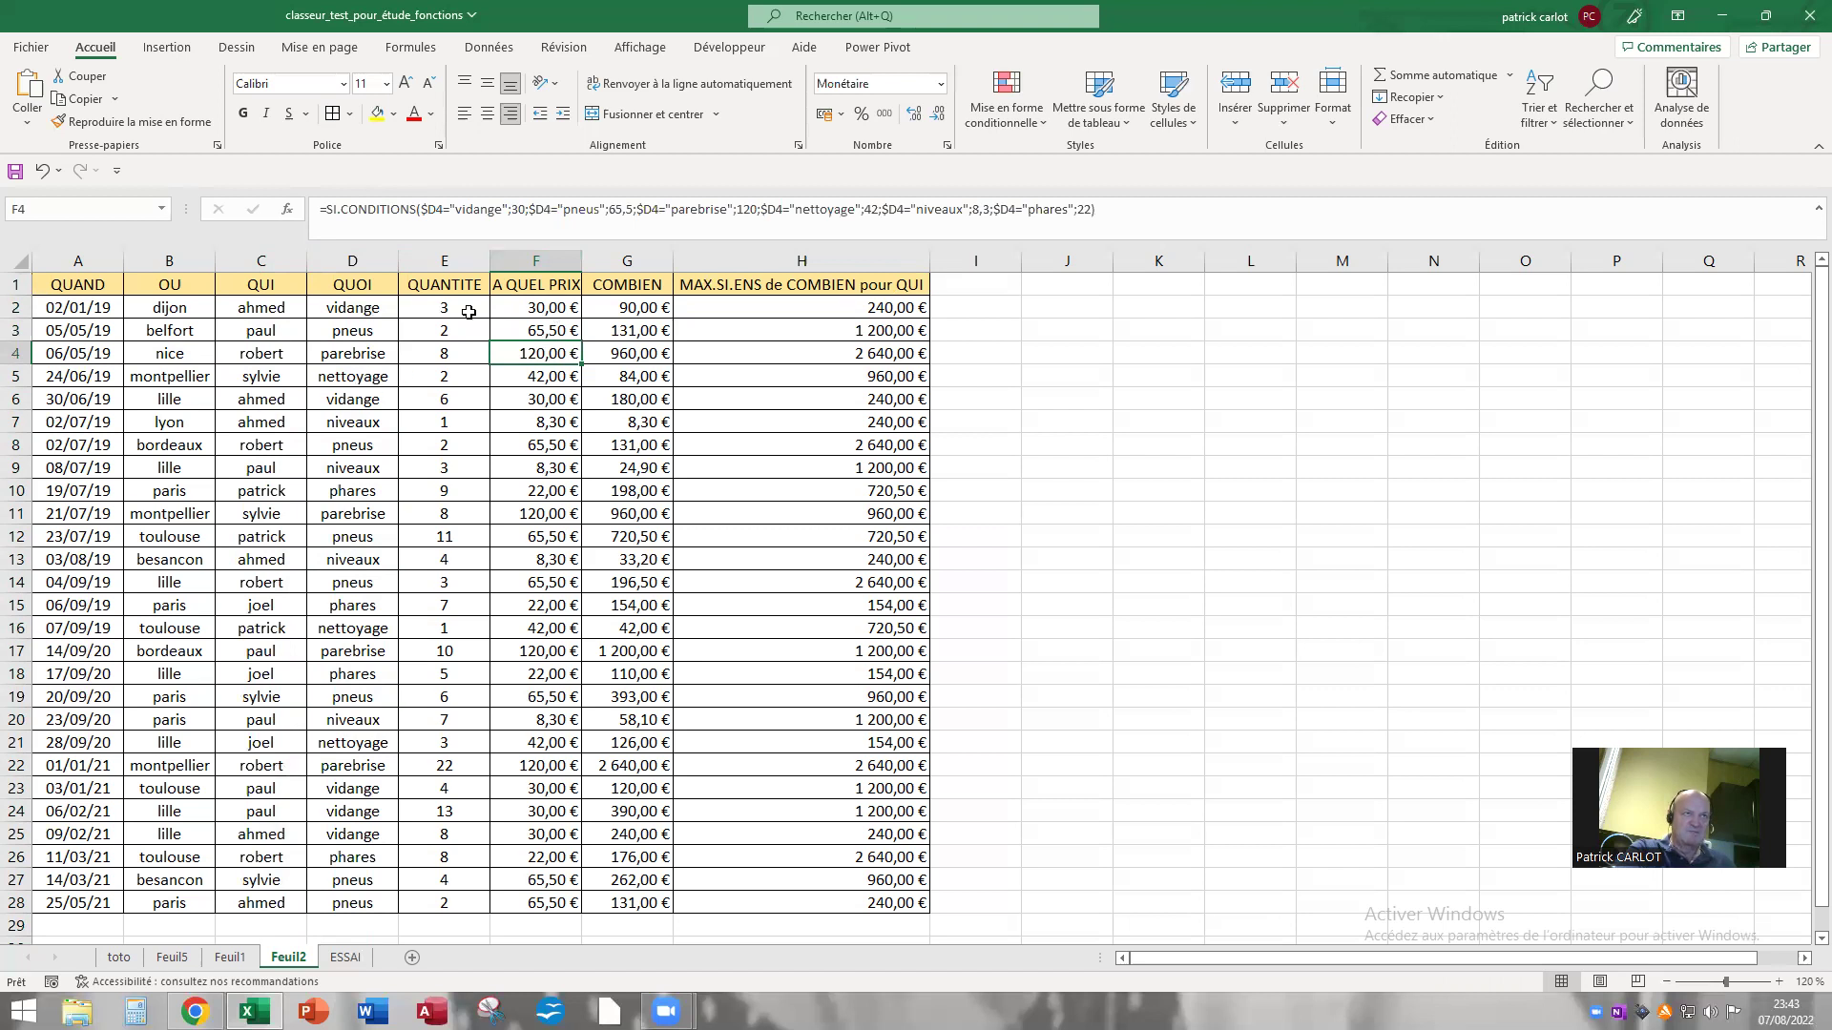
{"action": "left_click", "coordinate": [643, 310]}
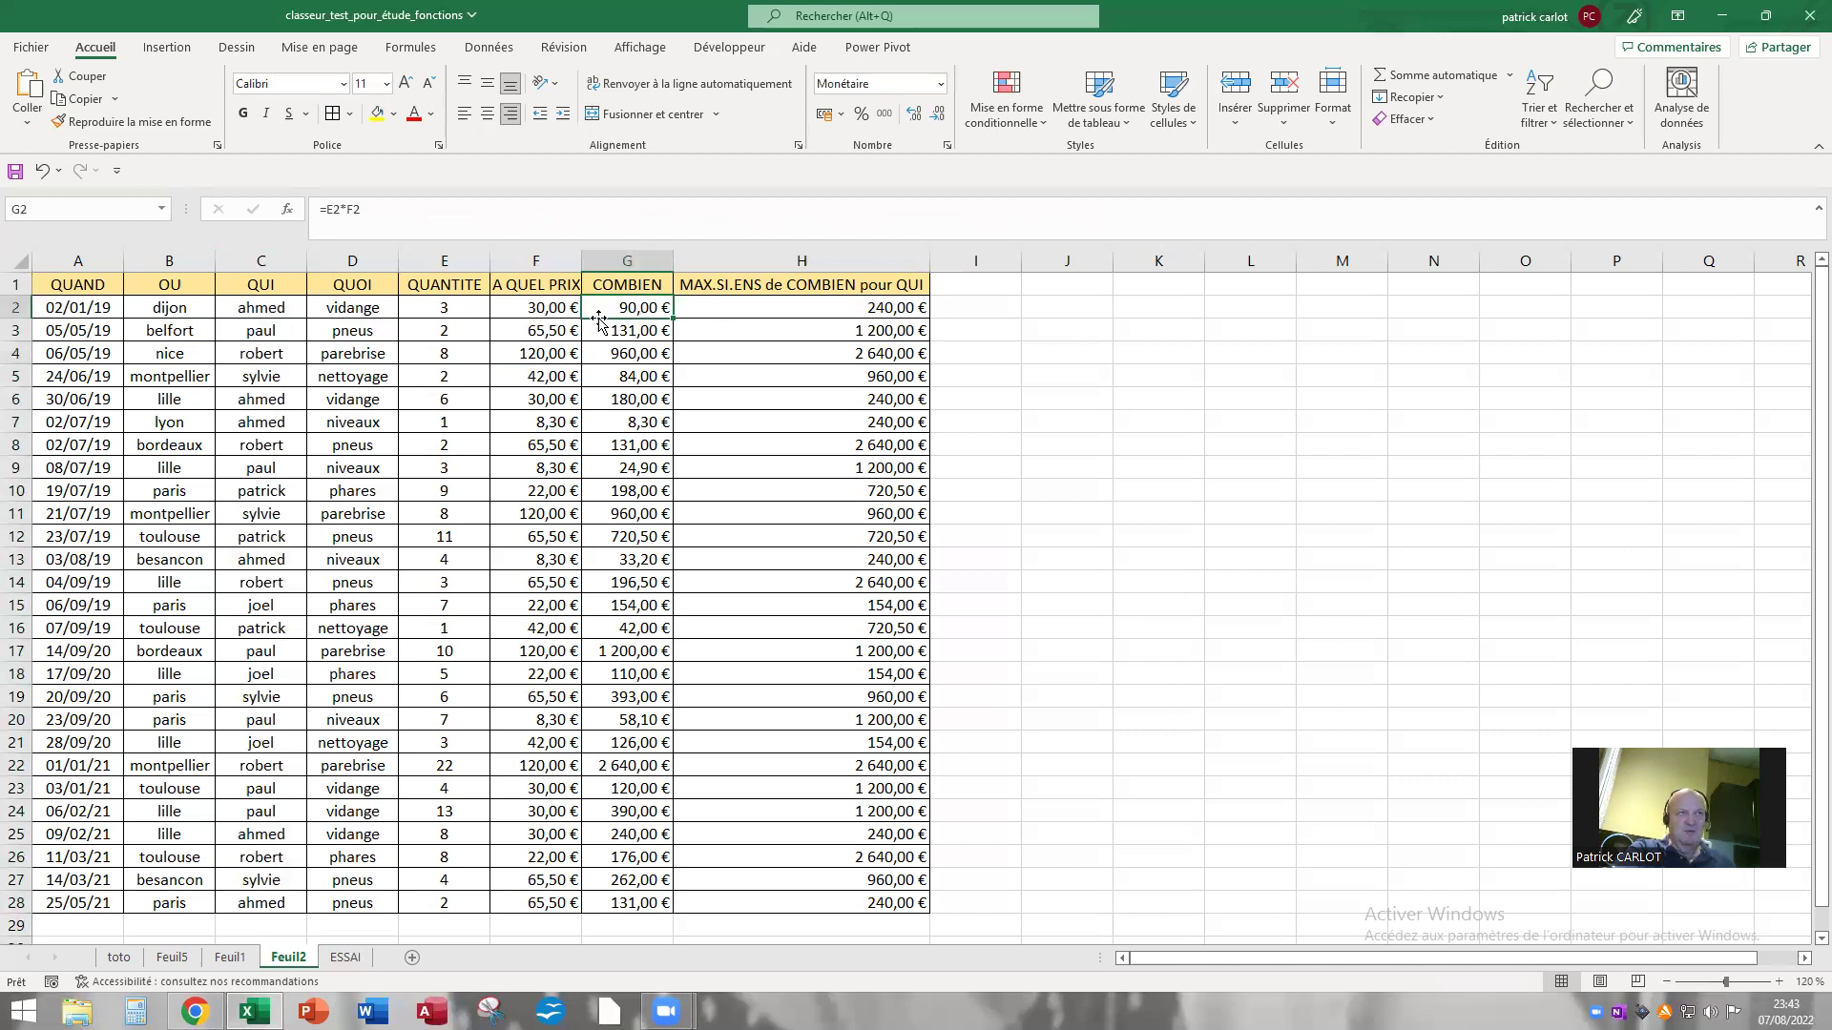
{"action": "left_click", "coordinate": [457, 314]}
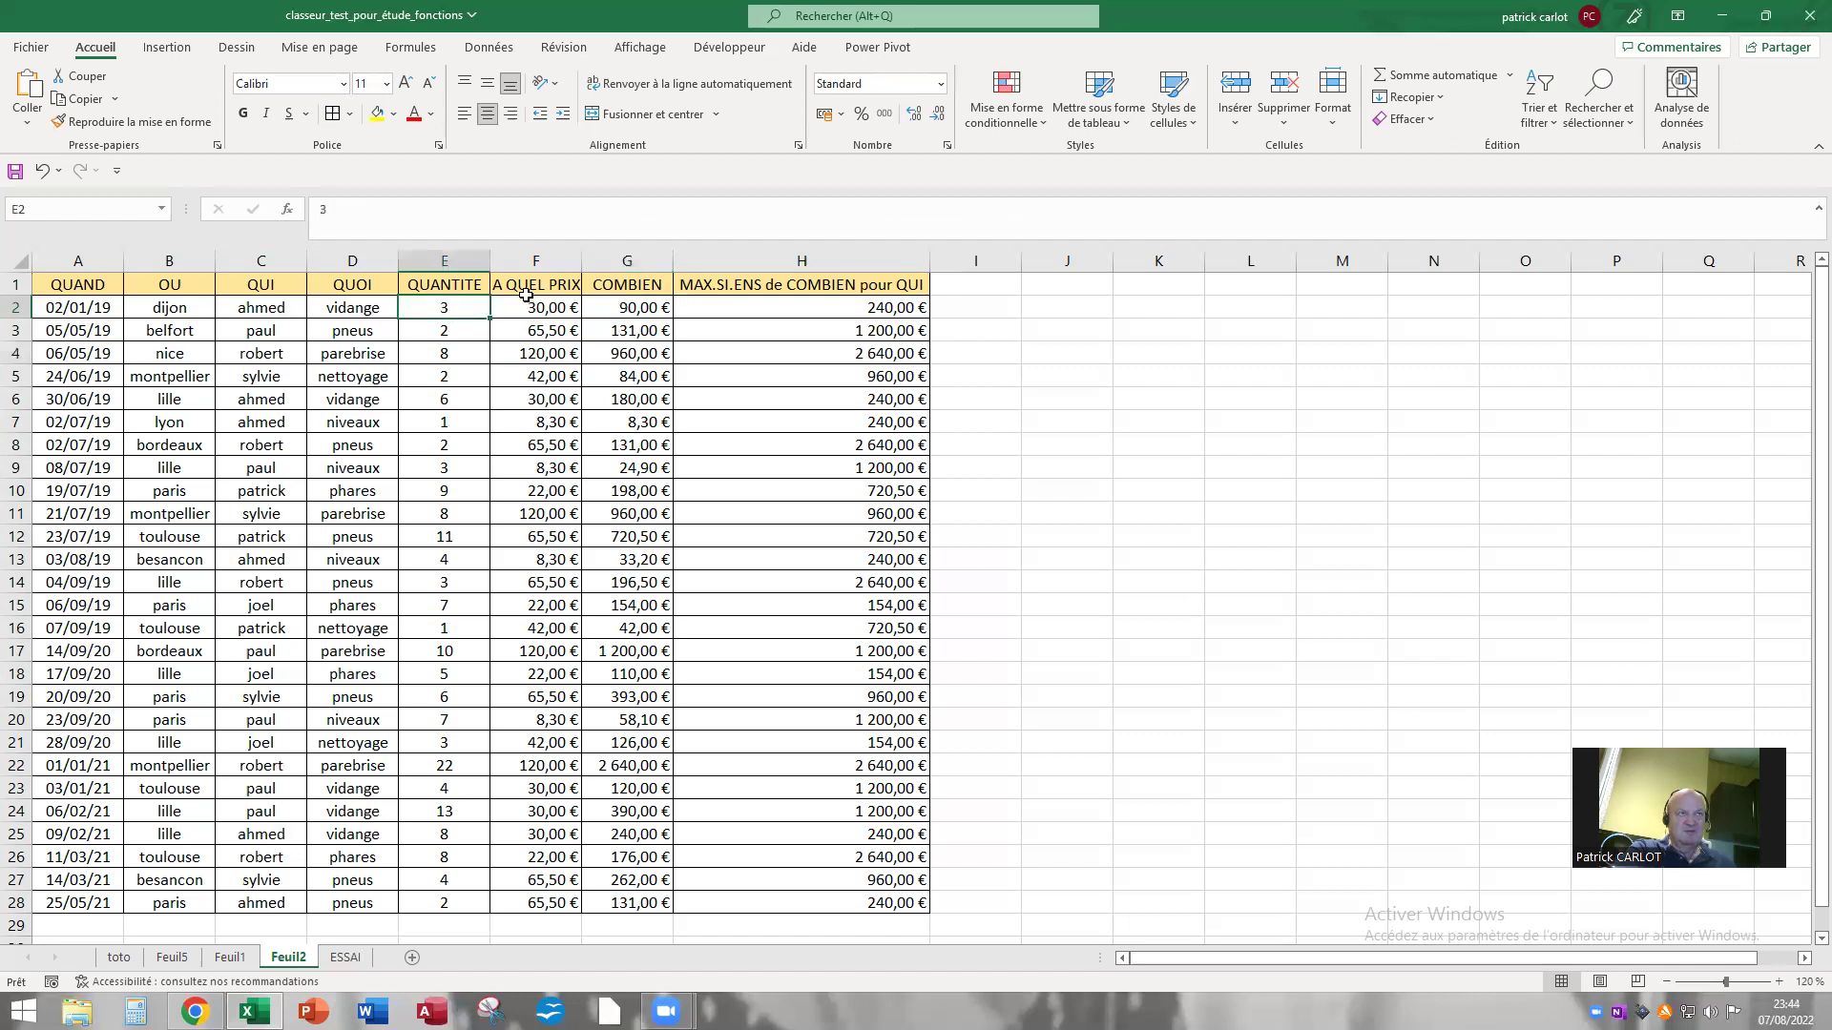
{"action": "left_click", "coordinate": [531, 302]}
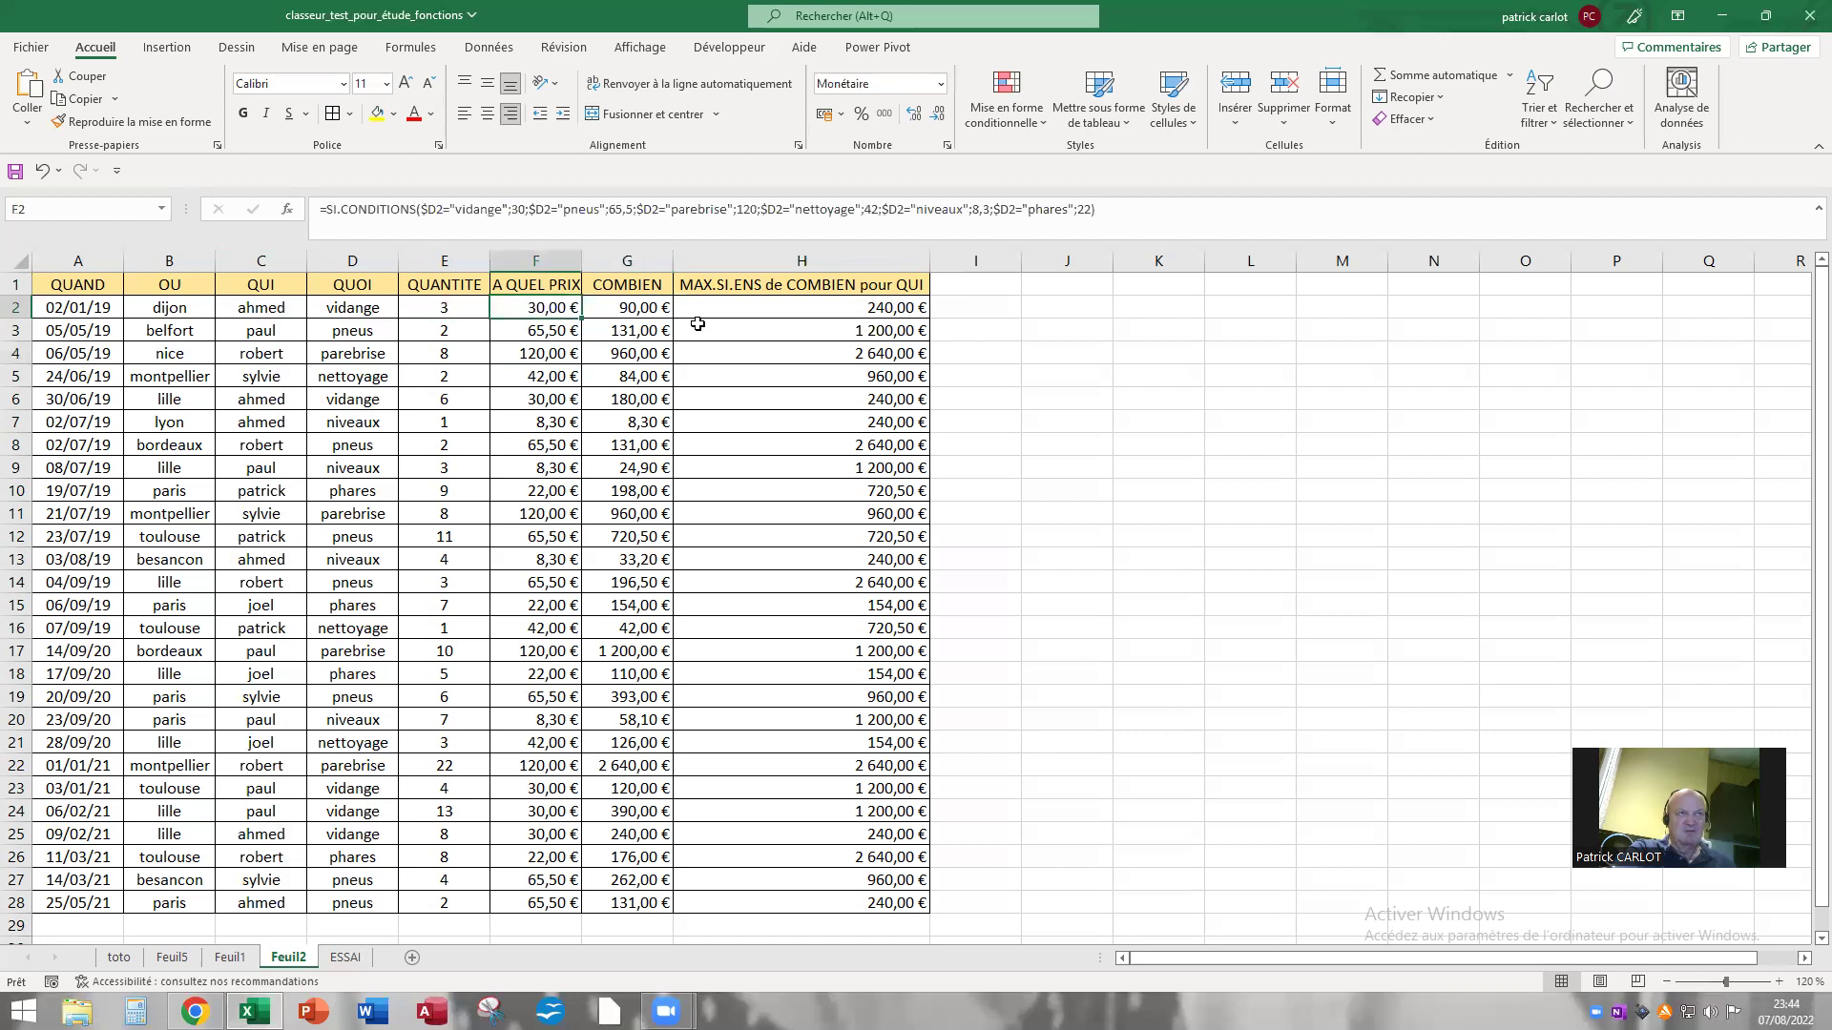
{"action": "left_click", "coordinate": [831, 308]}
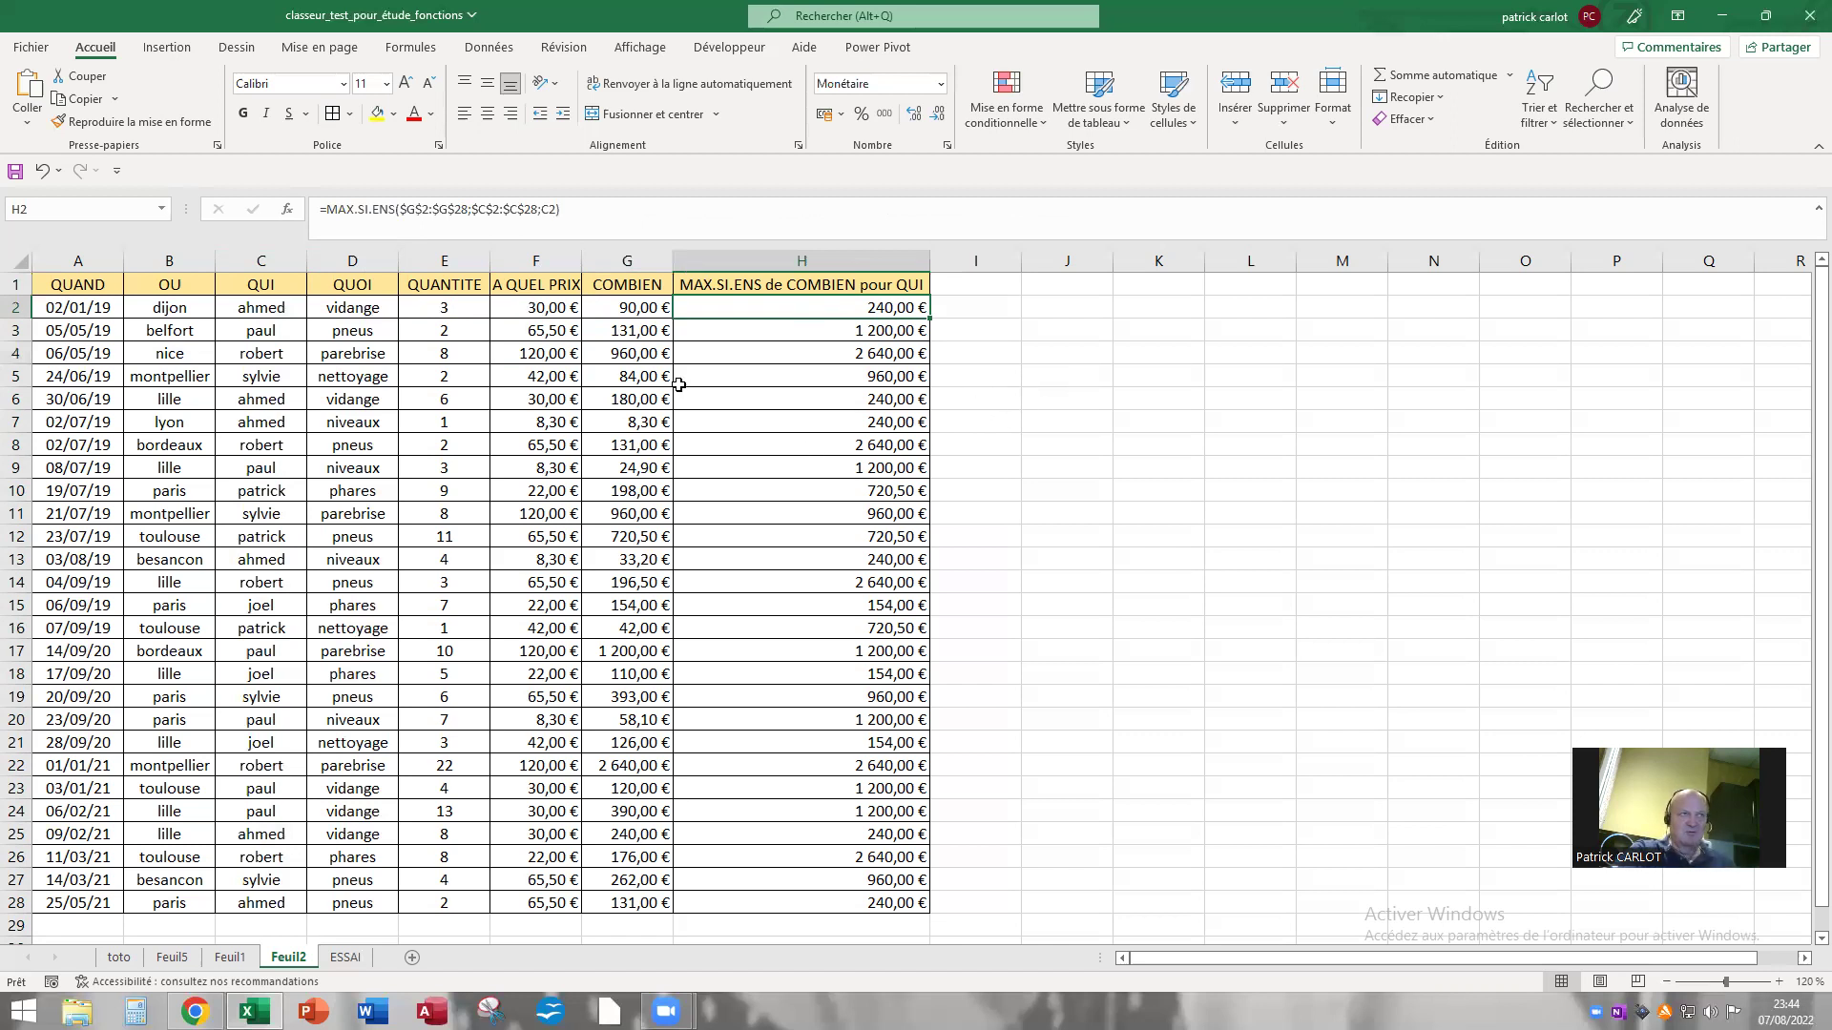
{"action": "left_click", "coordinate": [15, 306]}
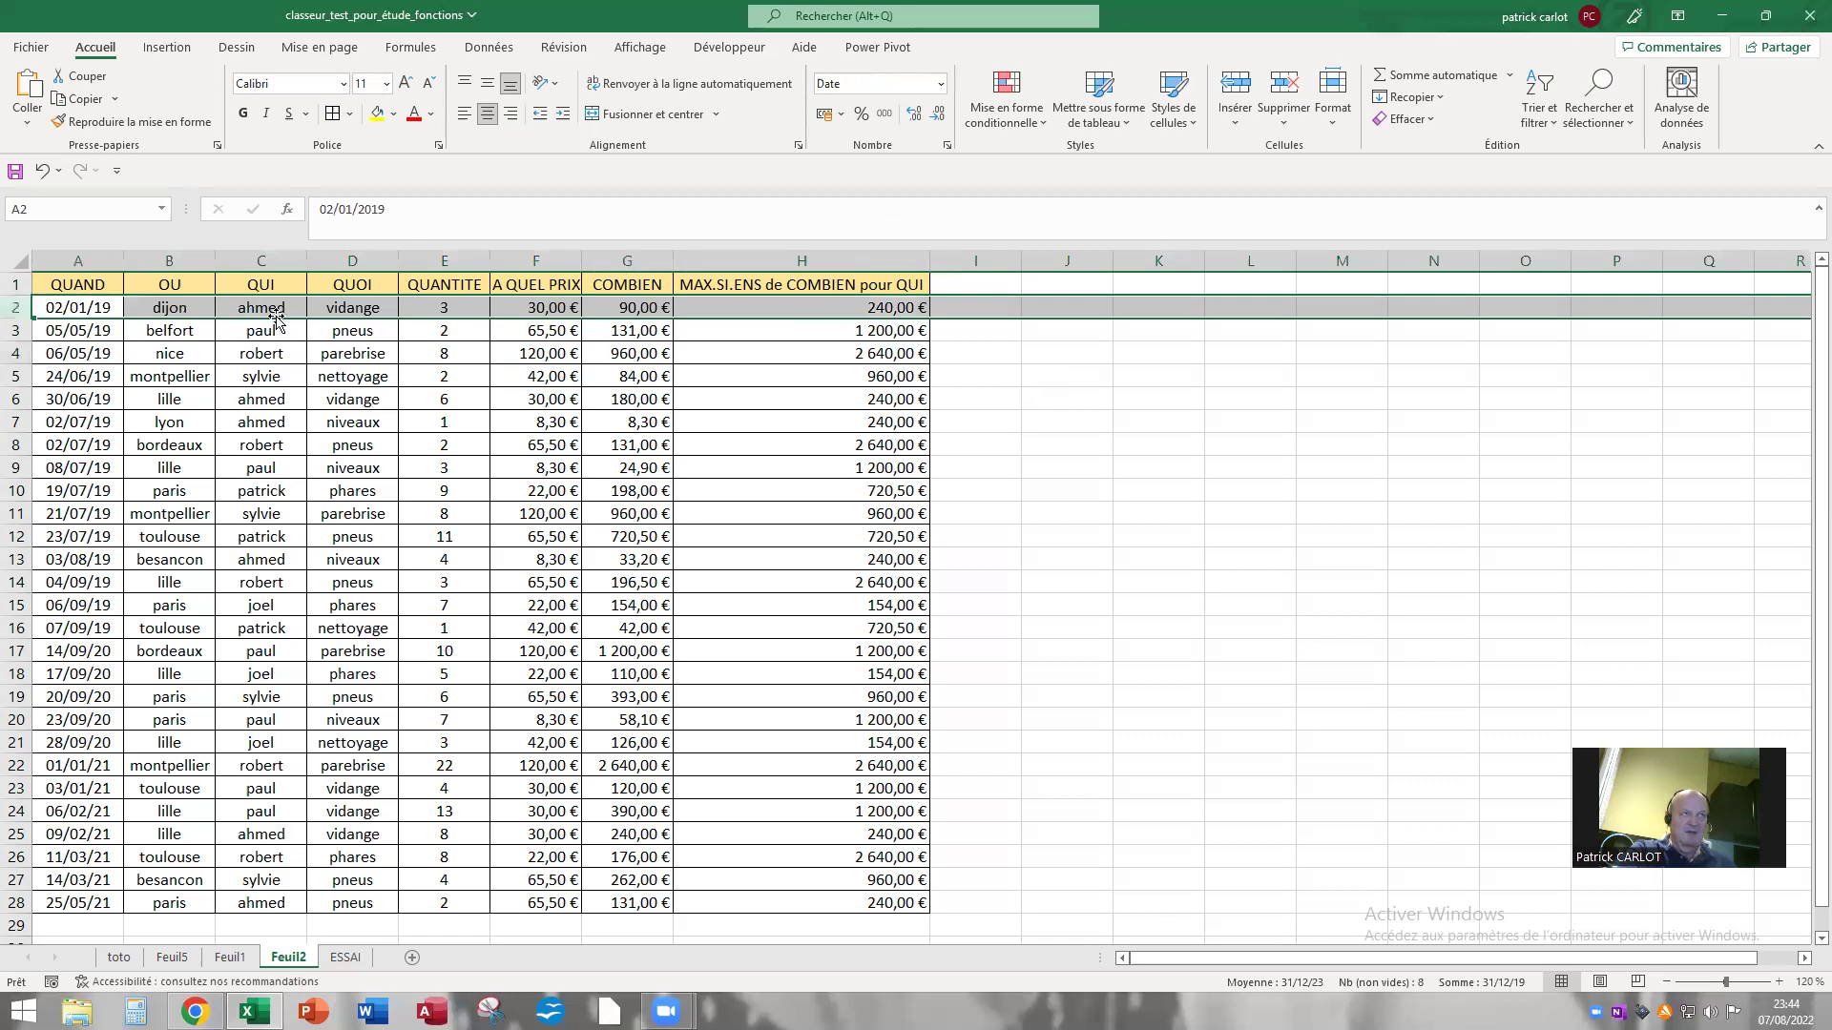
Check rows 3 and 4 and the name in C4, then select the whole table A1:H28.
{"action": "left_click", "coordinate": [15, 331]}
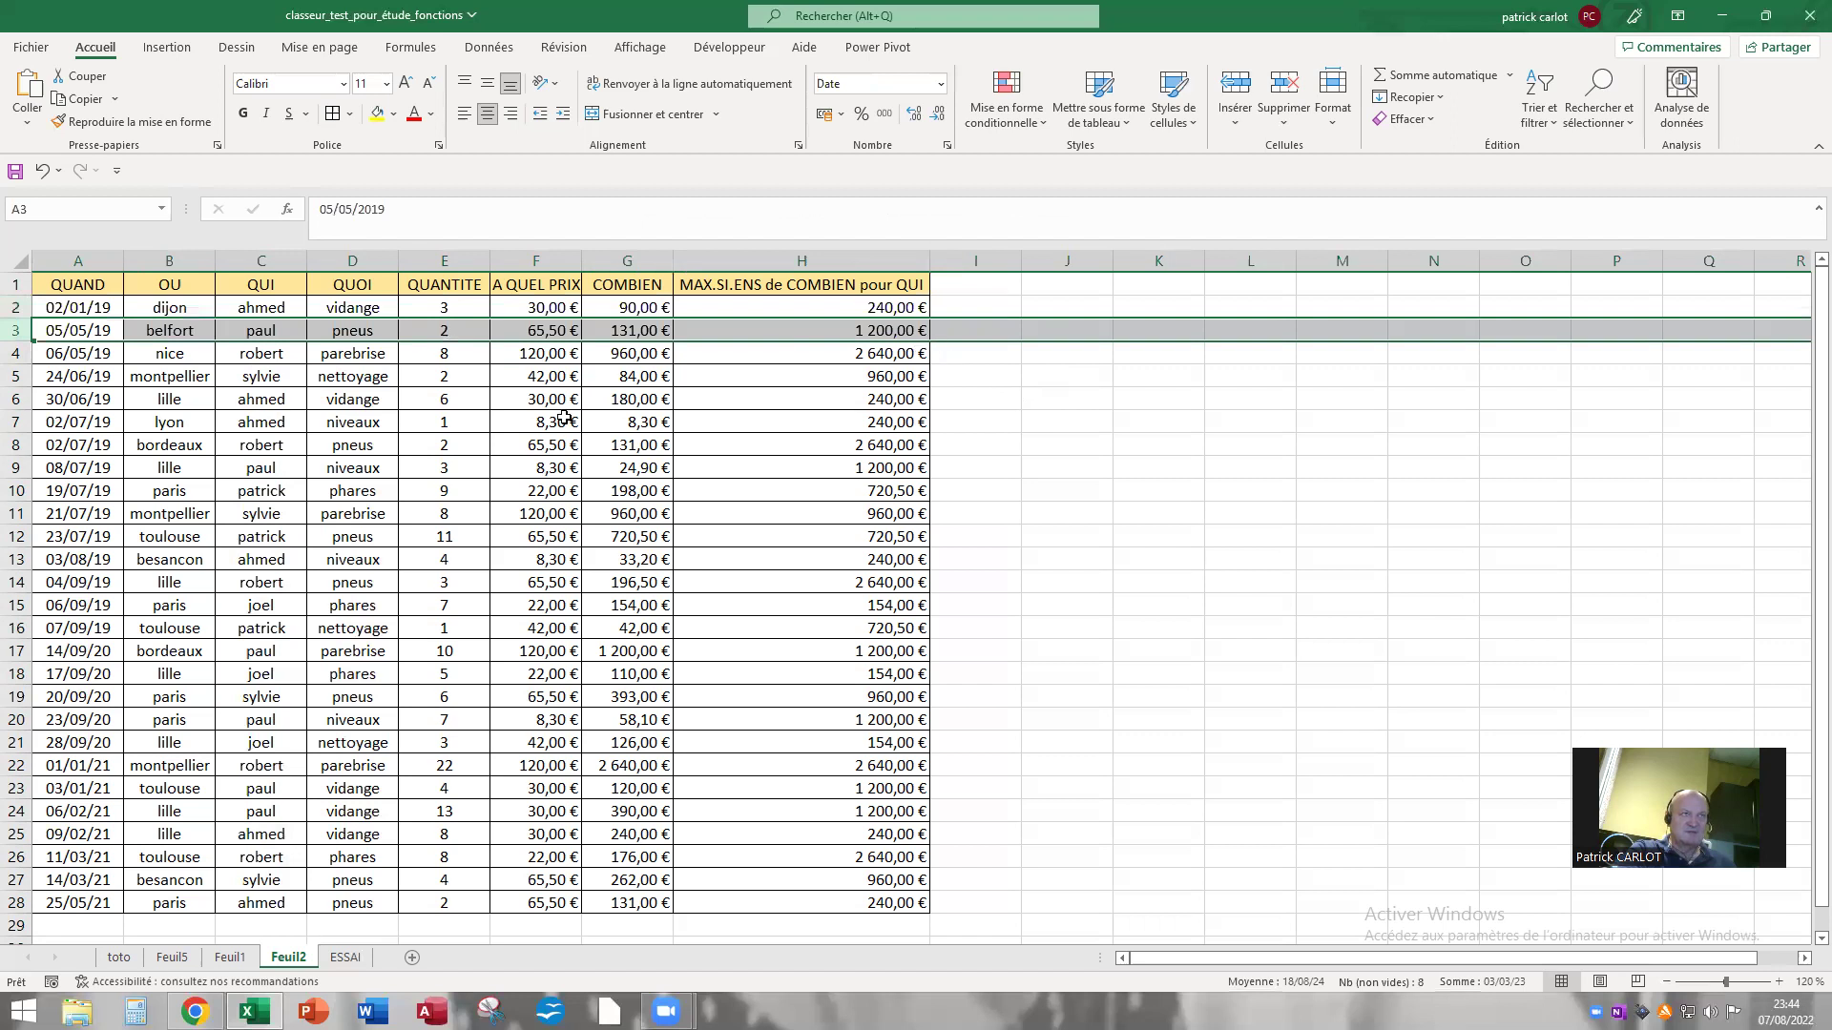
{"action": "left_click", "coordinate": [15, 353]}
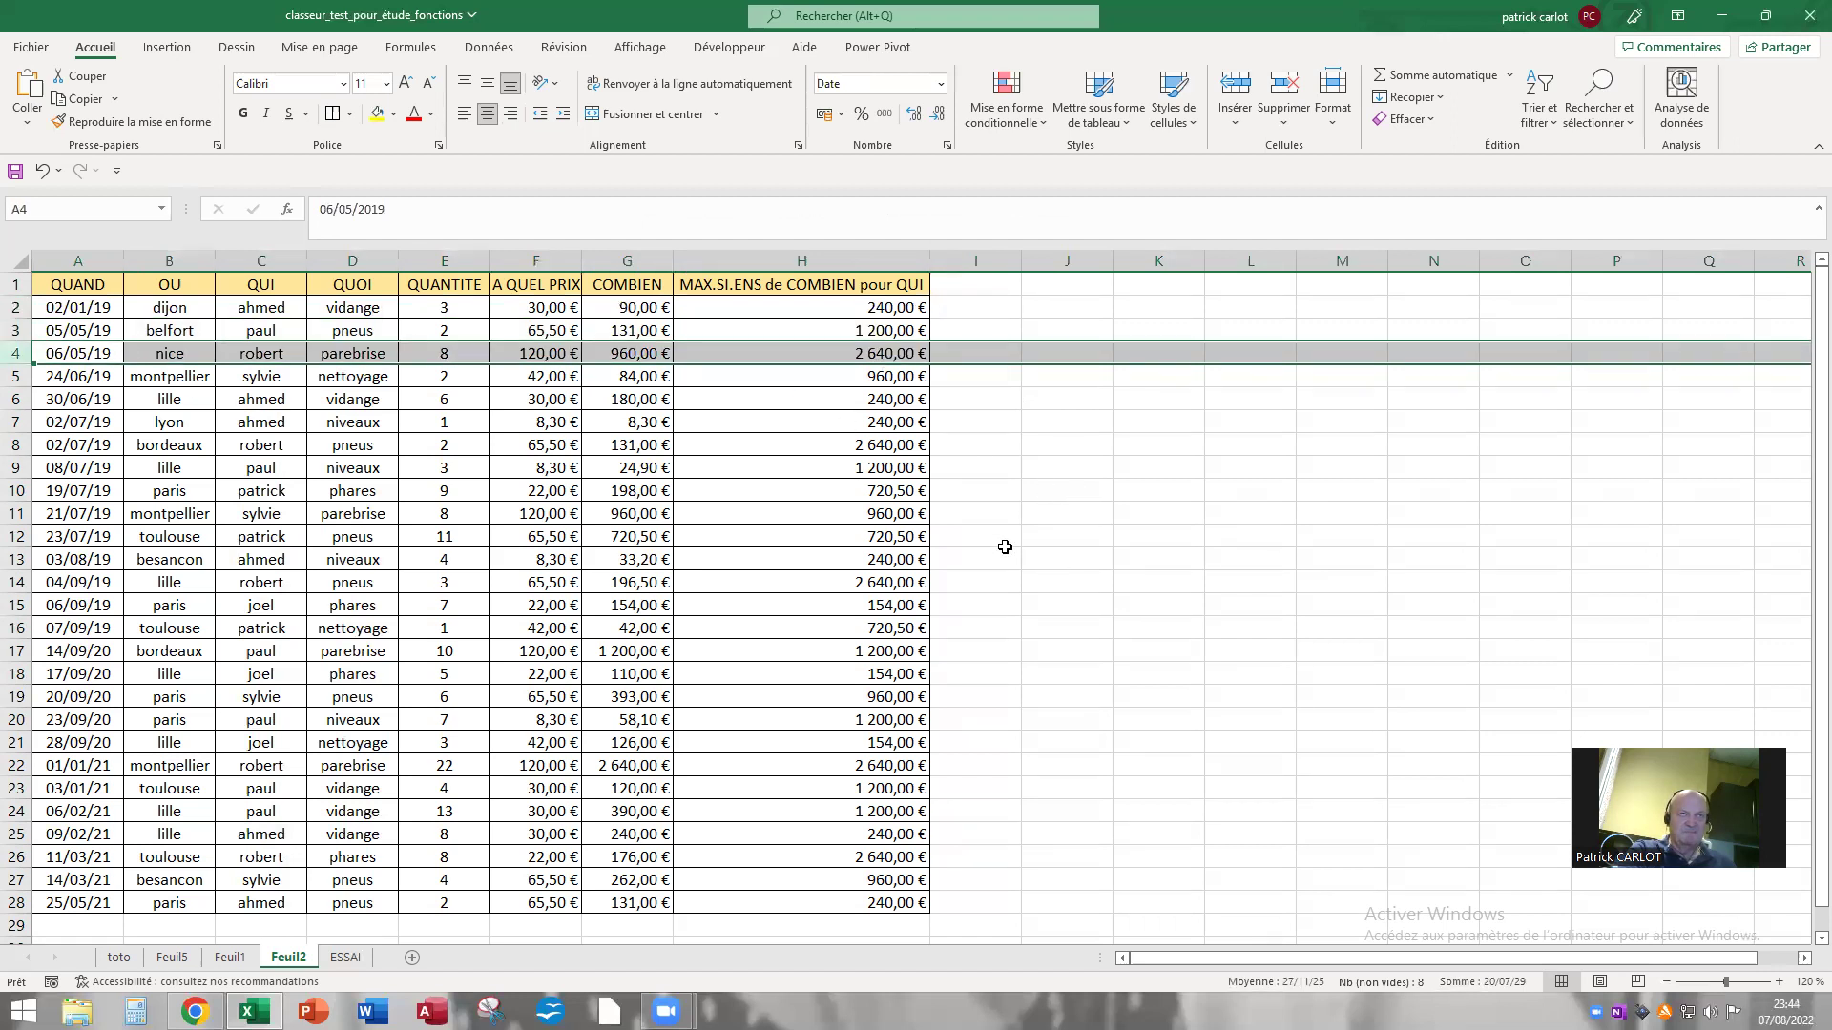
{"action": "left_click", "coordinate": [1061, 530]}
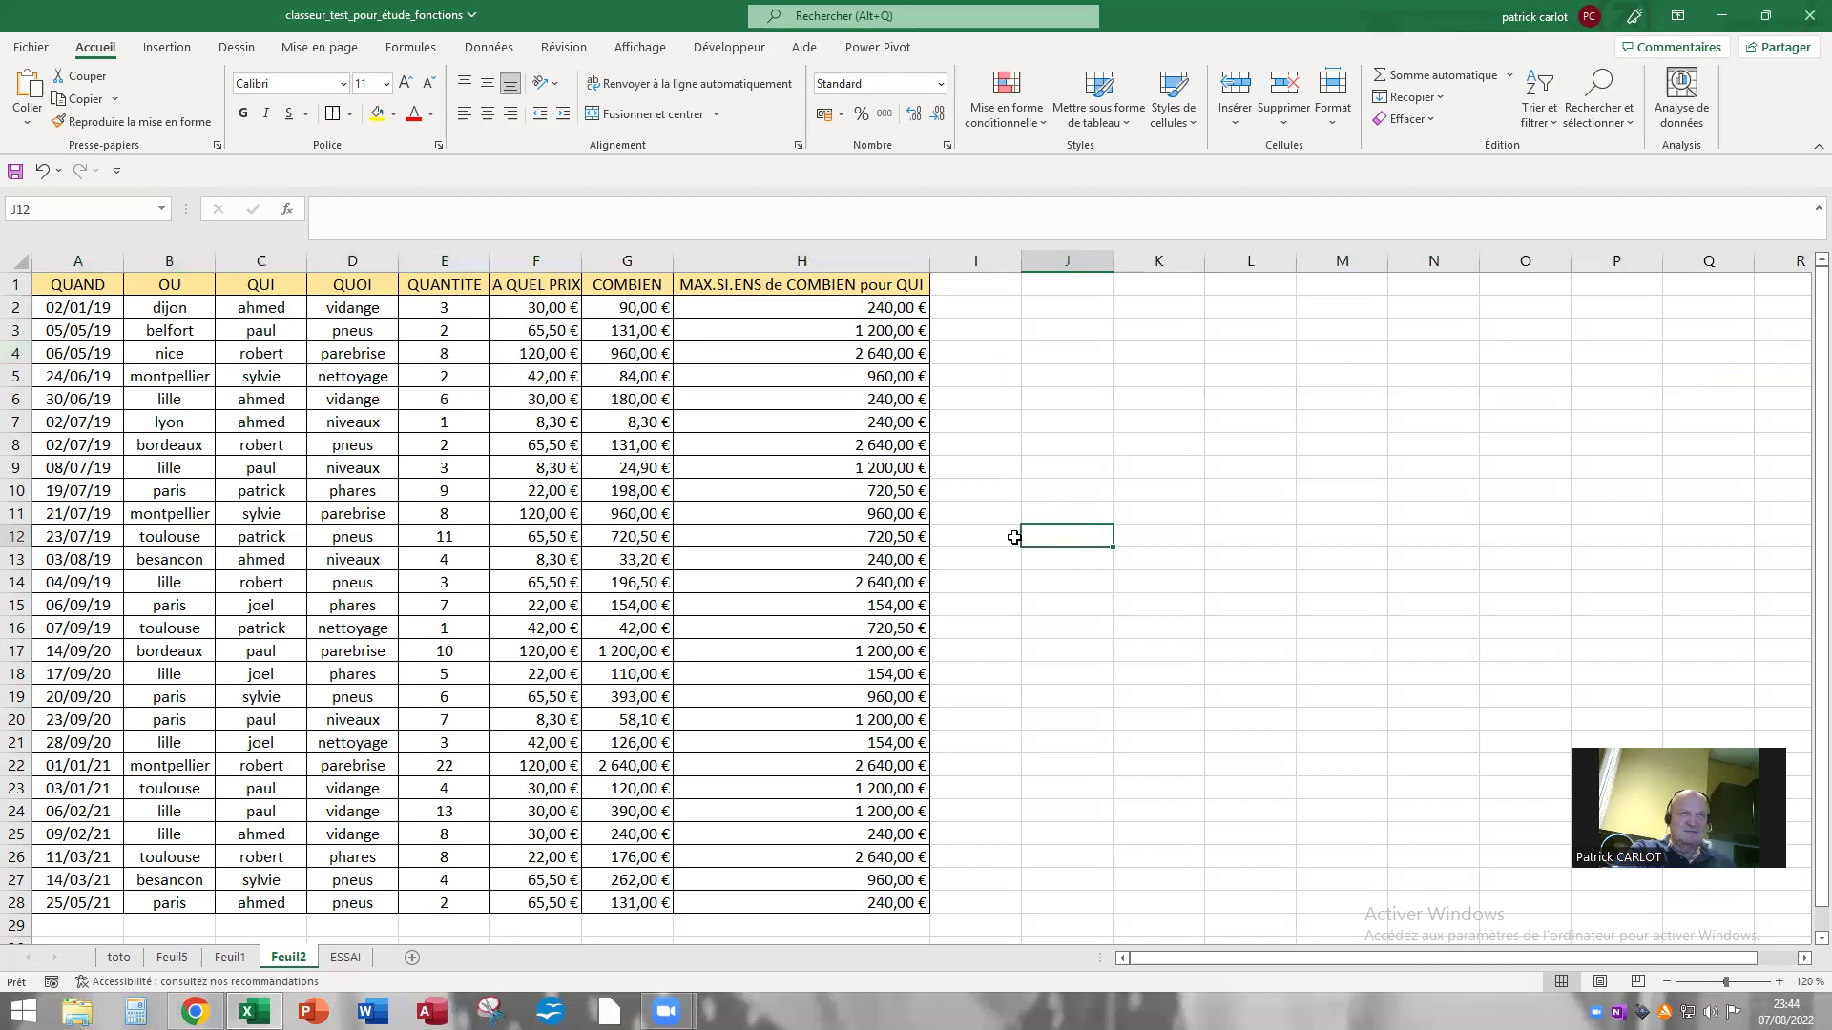
{"action": "left_click", "coordinate": [262, 357]}
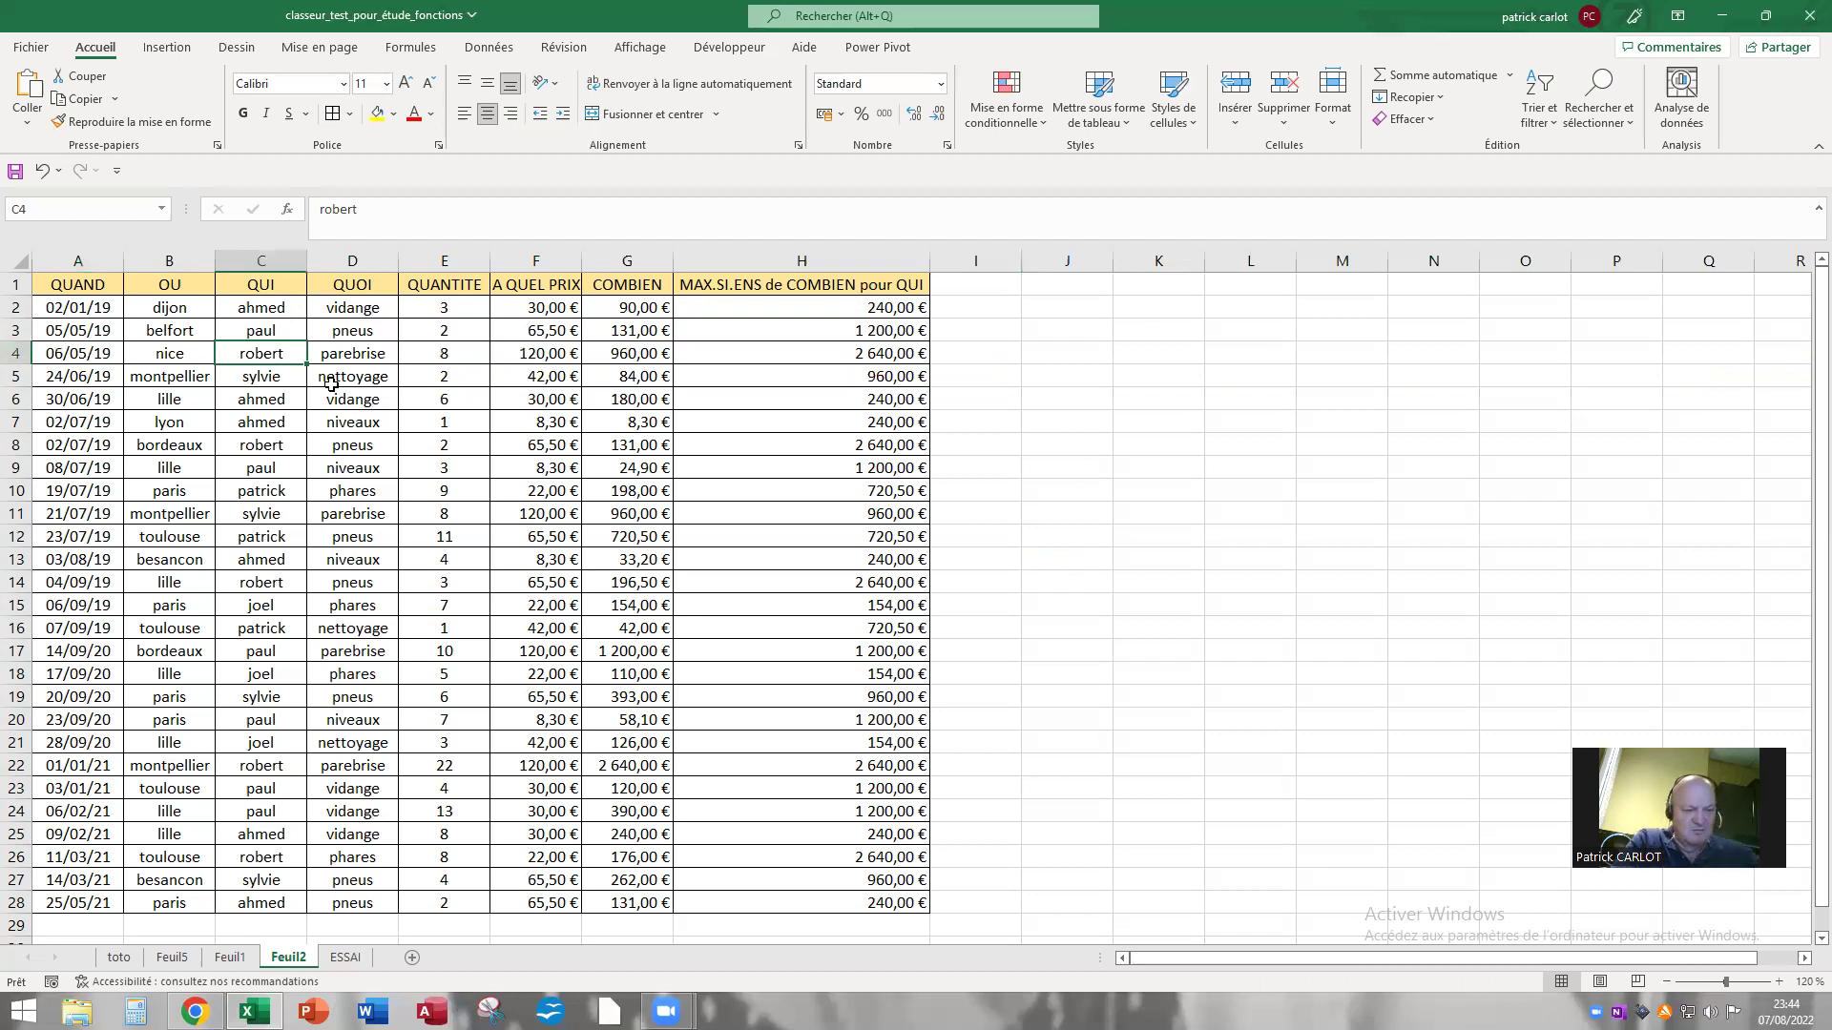
{"action": "key", "text": "ctrl+a"}
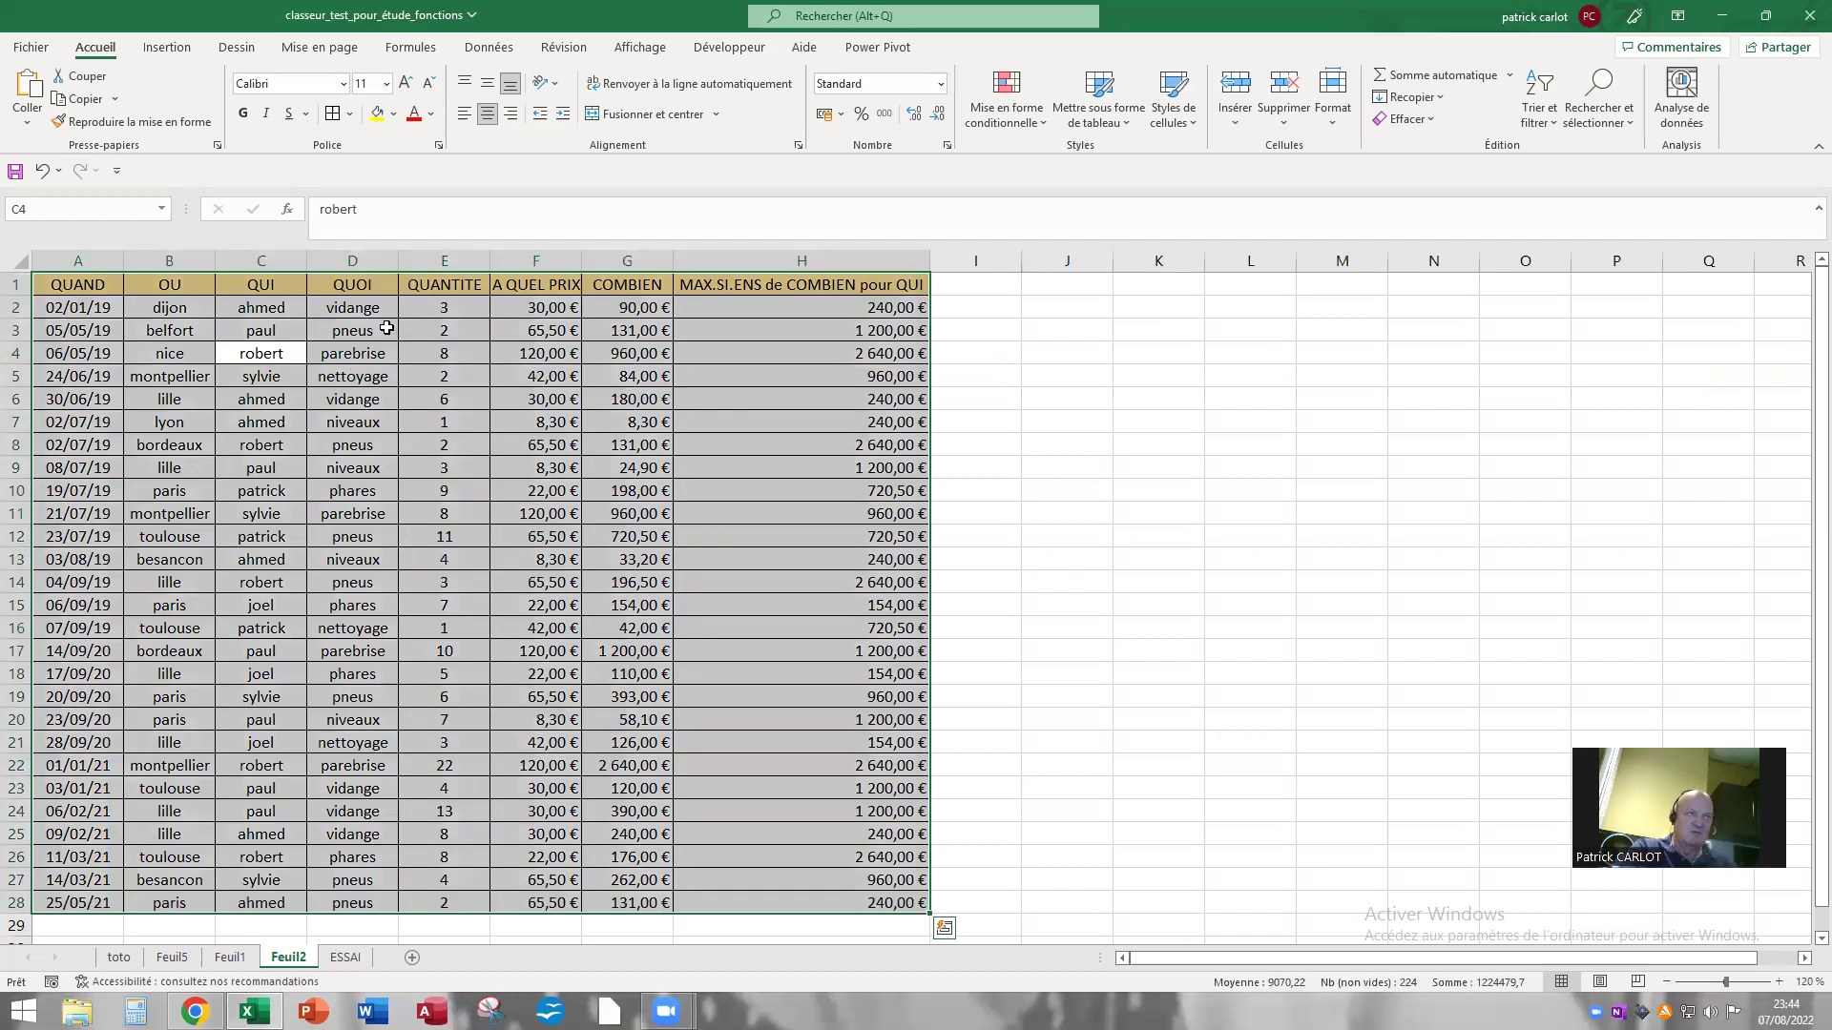
Copy the table A1:H28 and paste it as plain values at J1.
{"action": "right_click", "coordinate": [383, 328]}
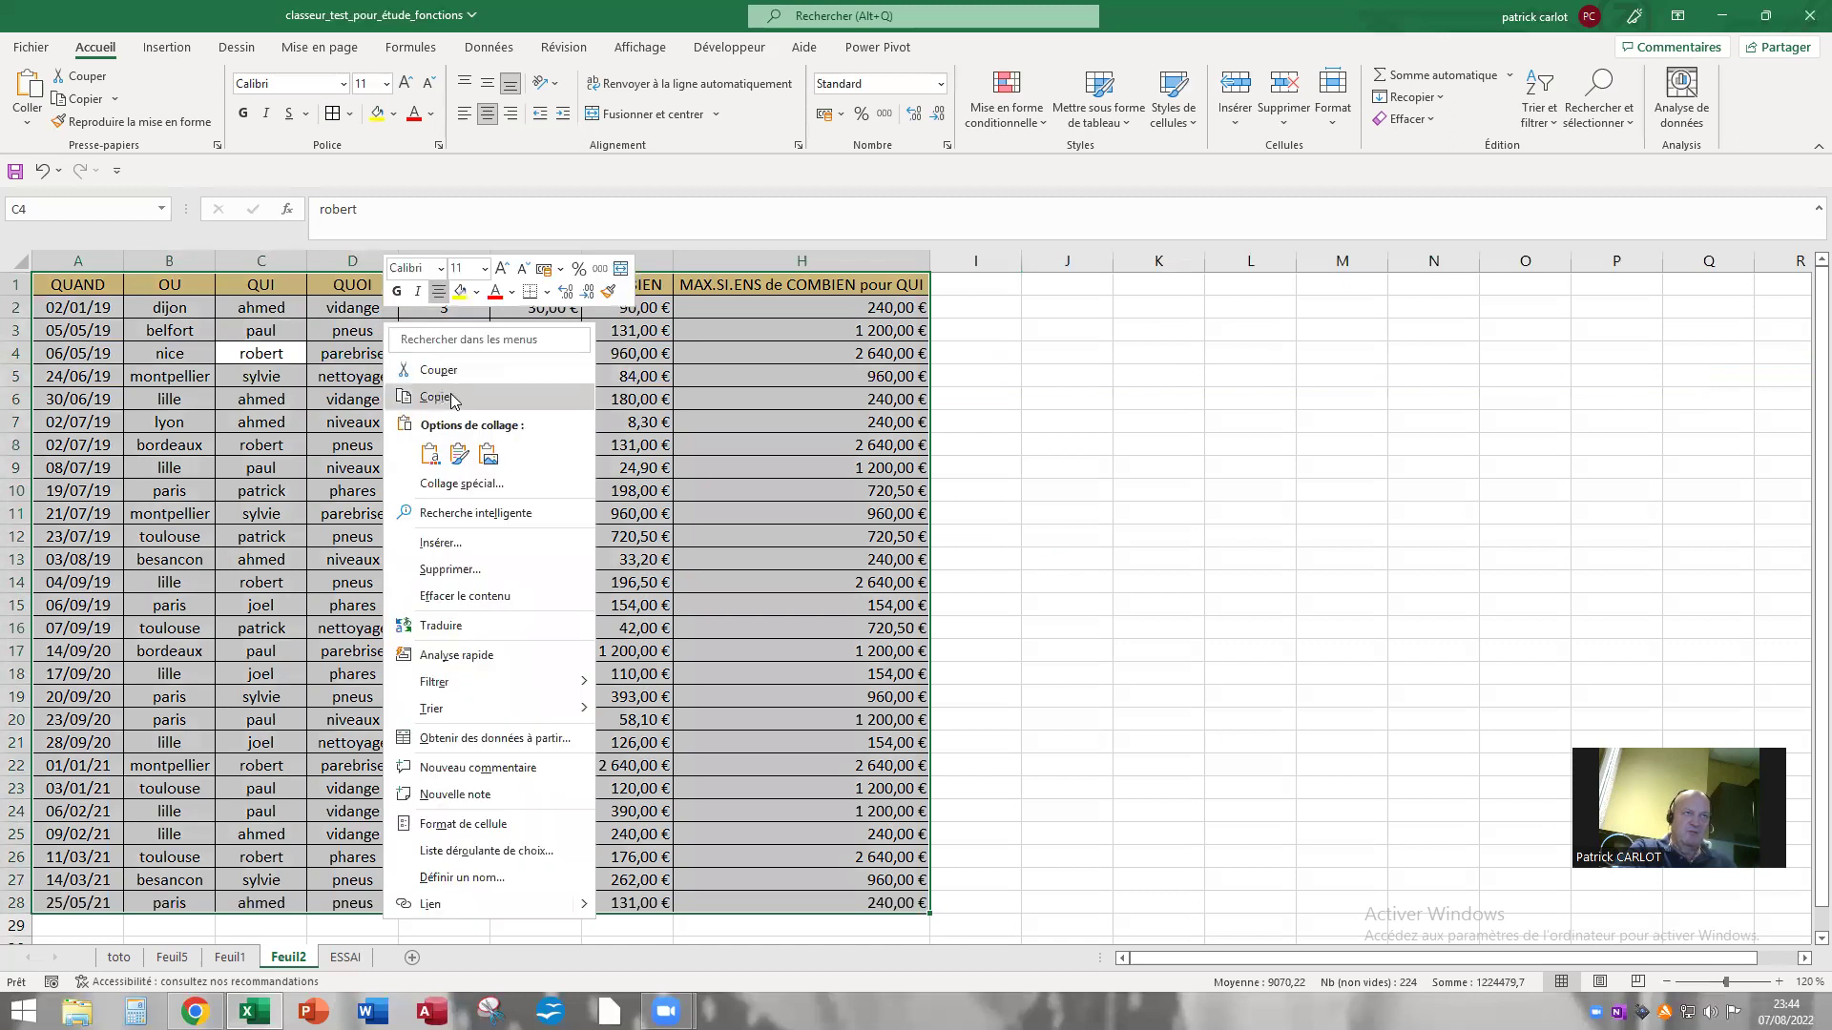
{"action": "left_click", "coordinate": [456, 399]}
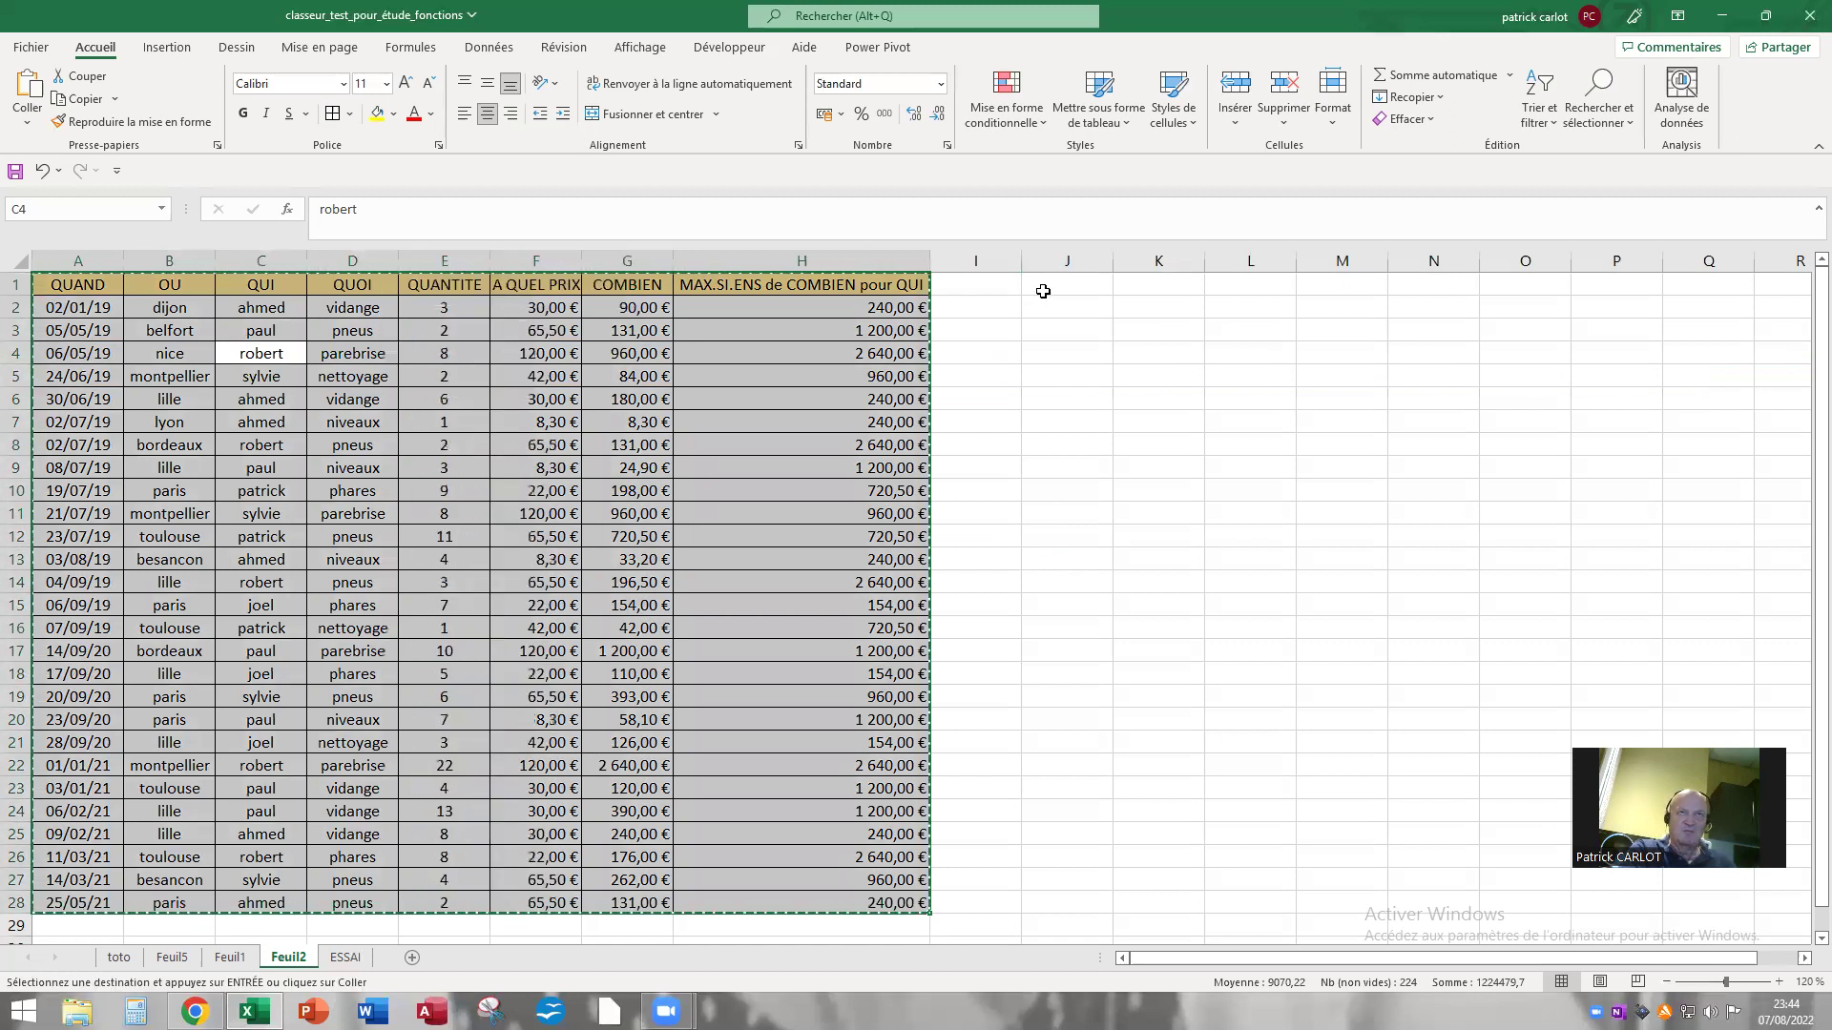
{"action": "left_click", "coordinate": [1043, 289]}
{"action": "right_click", "coordinate": [1042, 289]}
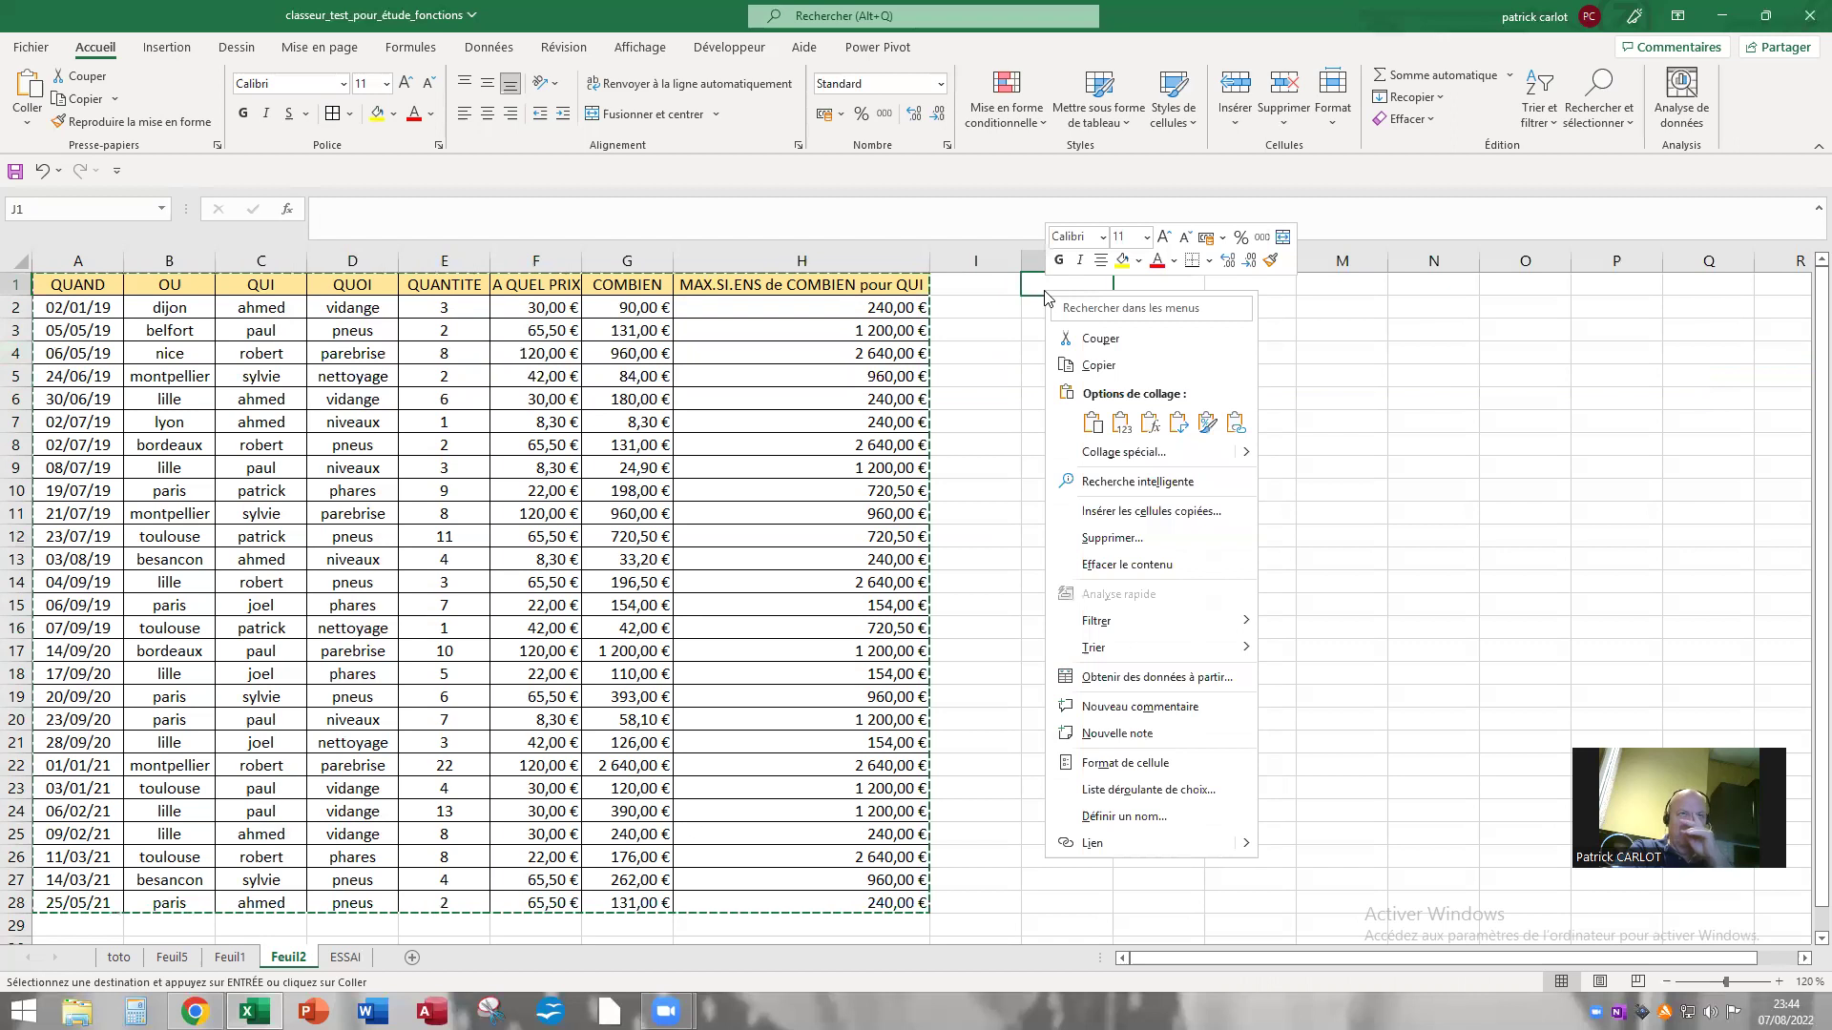
{"action": "left_click", "coordinate": [1120, 422]}
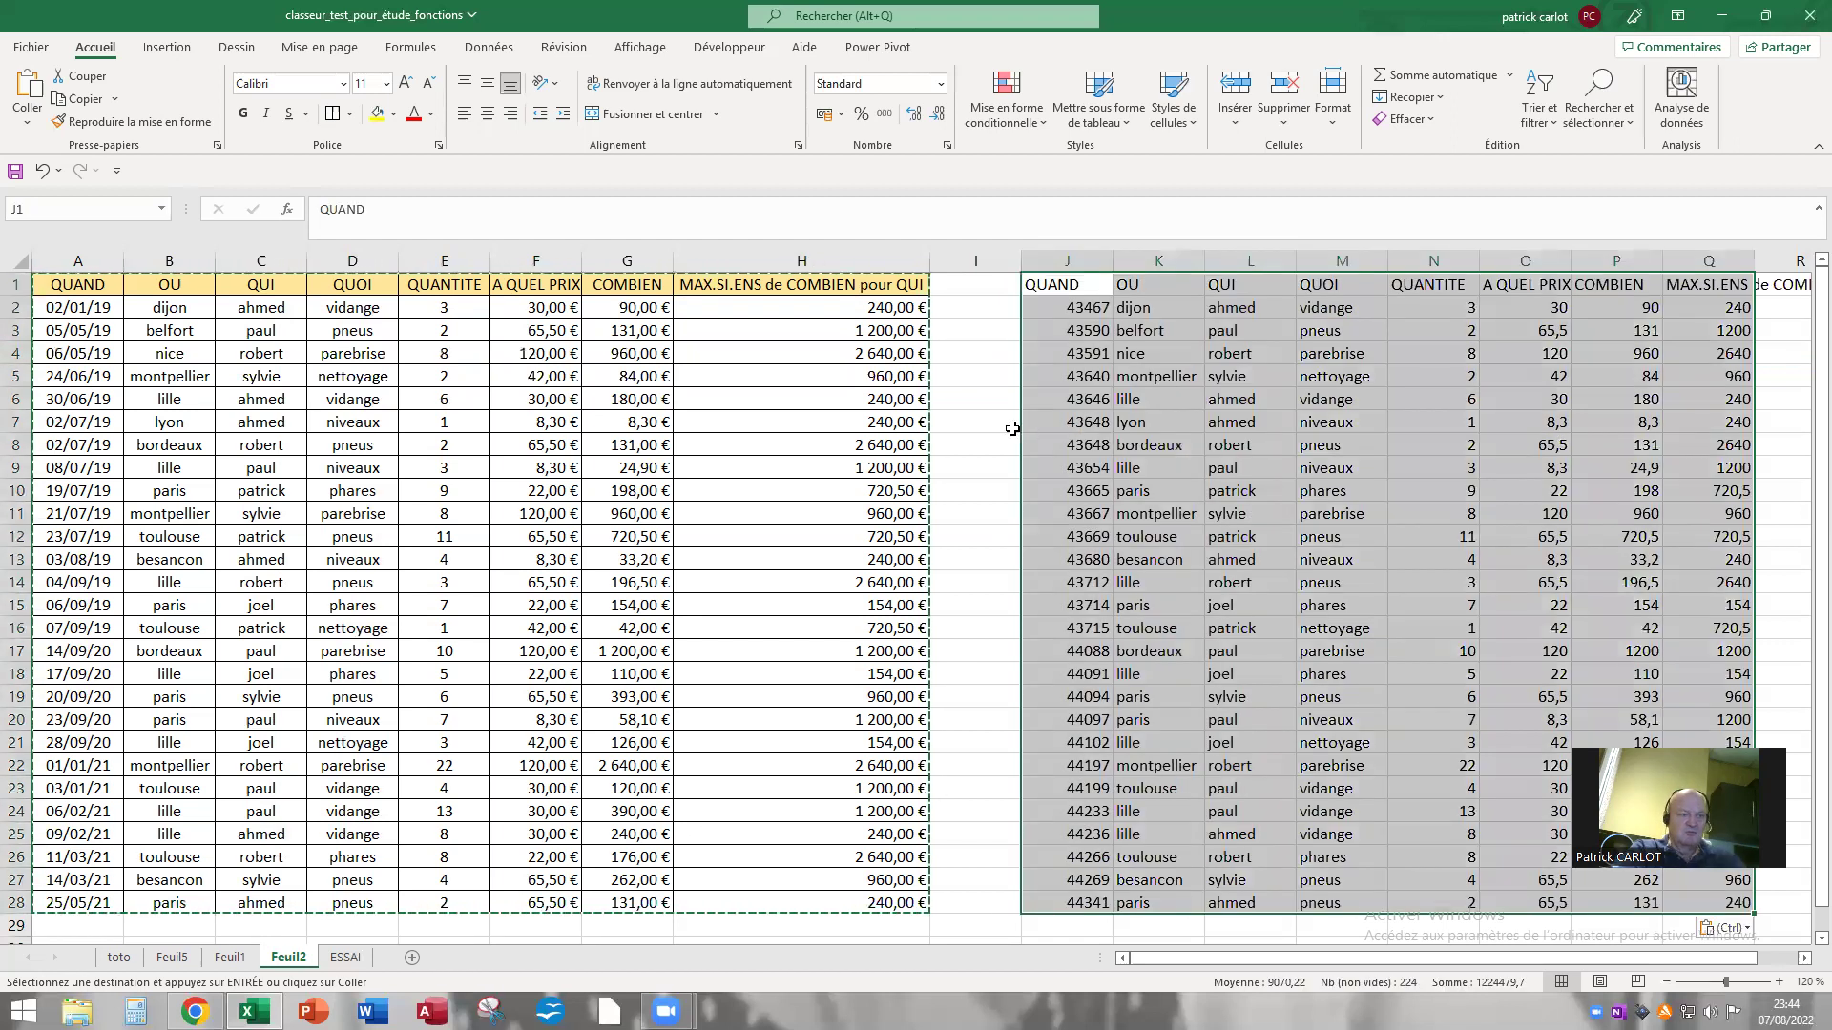
{"action": "key", "text": "Escape"}
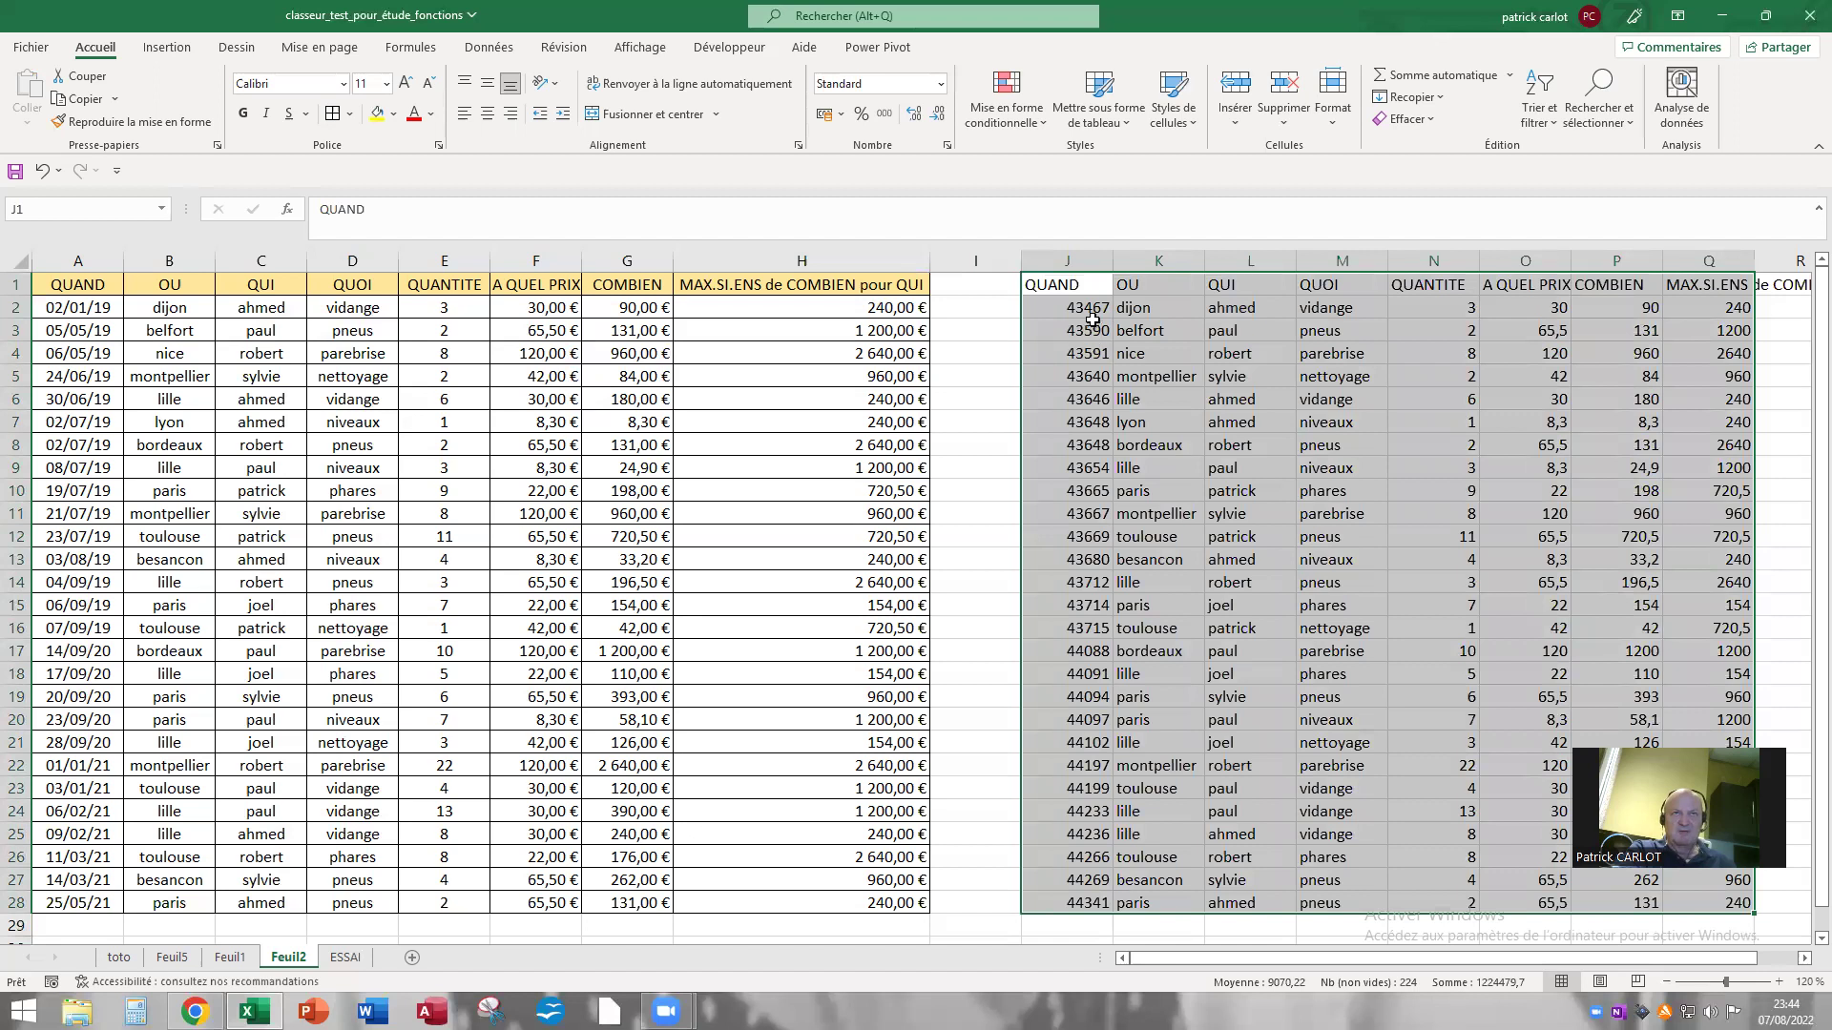
Format the pasted date serials in J2:J27 as Date courte.
{"action": "left_click", "coordinate": [1081, 314]}
{"action": "left_click_drag", "start_coordinate": [1067, 308], "coordinate": [1062, 903]}
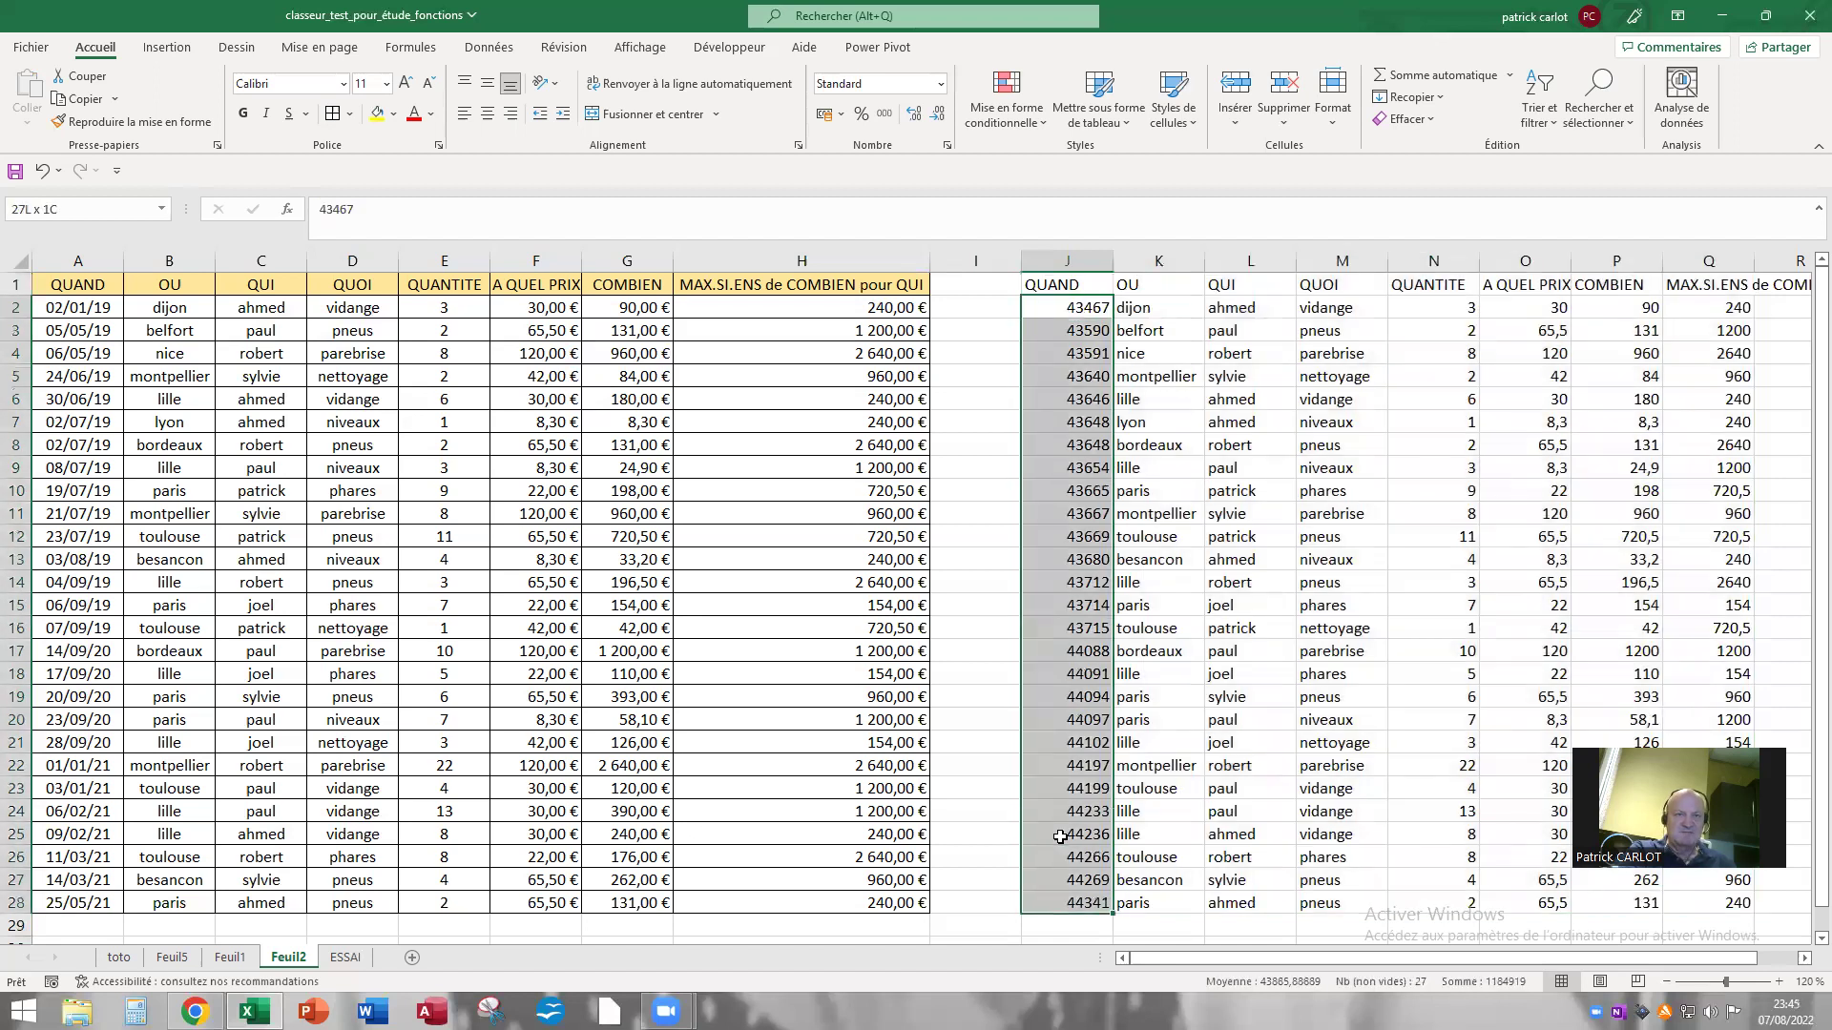
{"action": "left_click", "coordinate": [940, 88]}
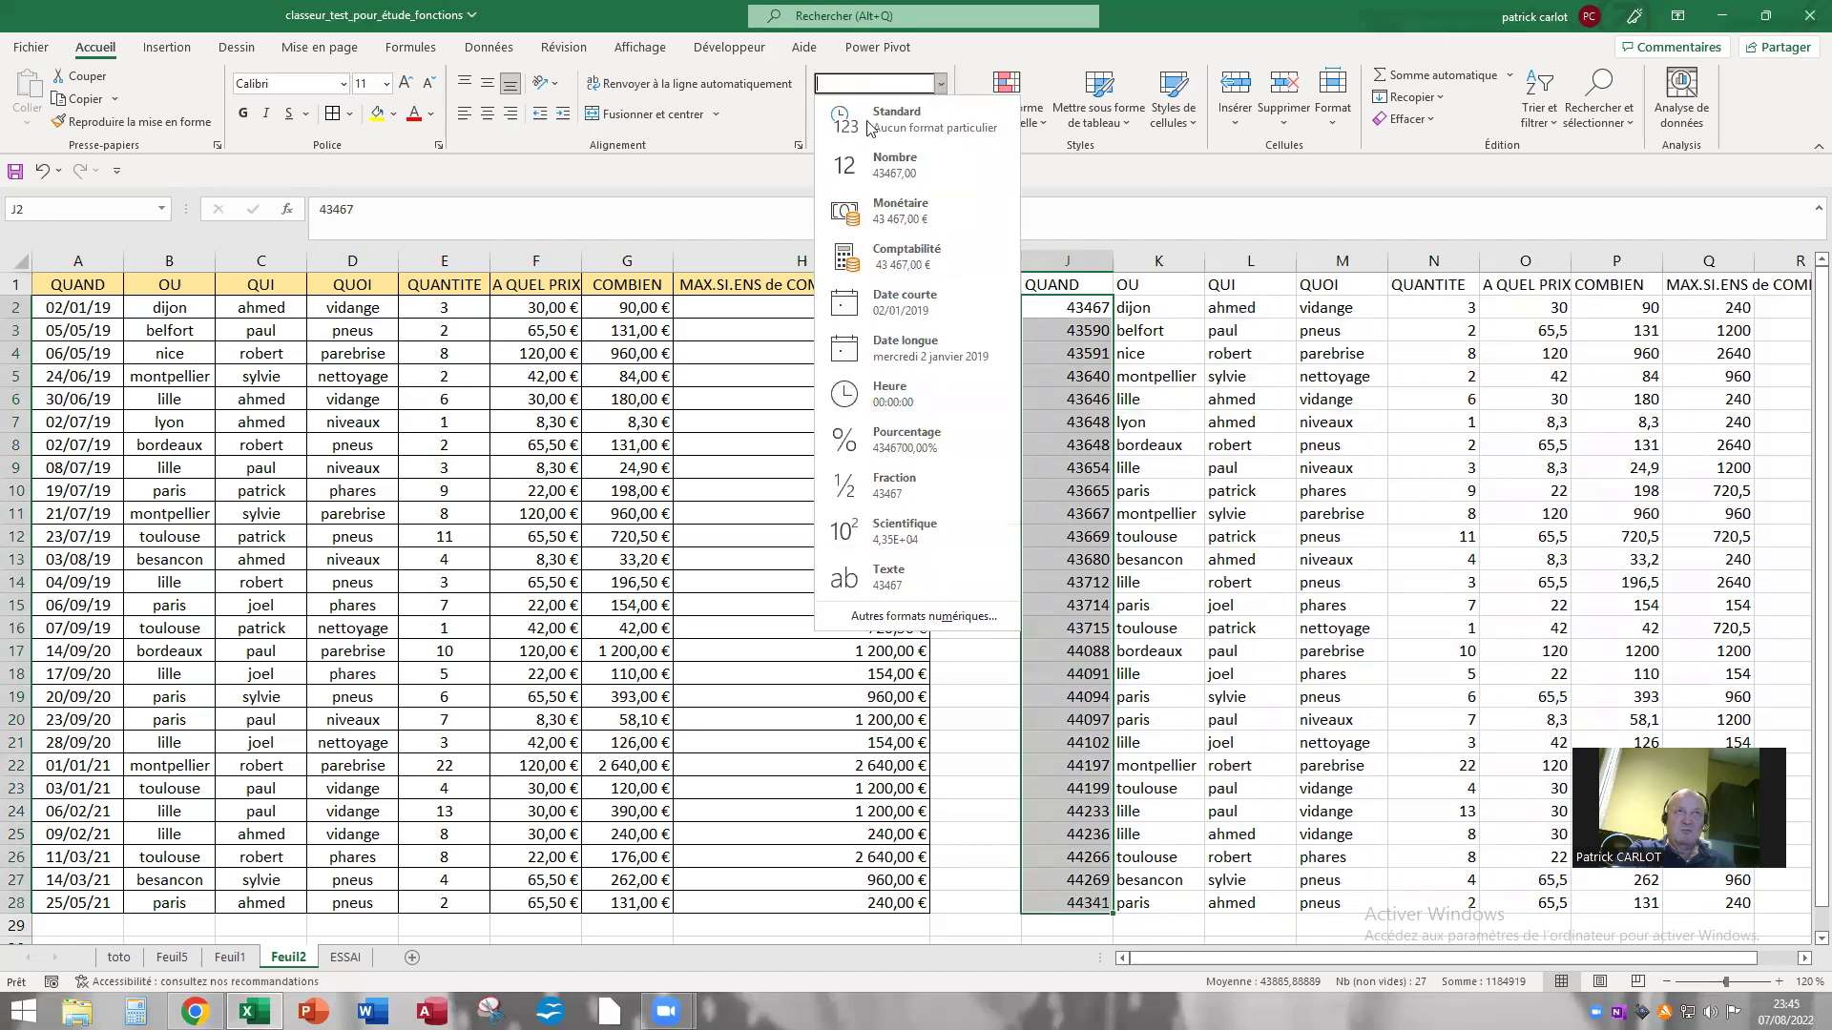
{"action": "left_click", "coordinate": [924, 302]}
Delete the copy's QUAND and OU columns and autofit column O to its header.
{"action": "mouse_move", "coordinate": [1098, 264]}
{"action": "left_mouse_down"}
{"action": "mouse_move", "coordinate": [1058, 288]}
{"action": "mouse_move", "coordinate": [1086, 259]}
{"action": "mouse_move", "coordinate": [1131, 290]}
{"action": "left_mouse_up"}
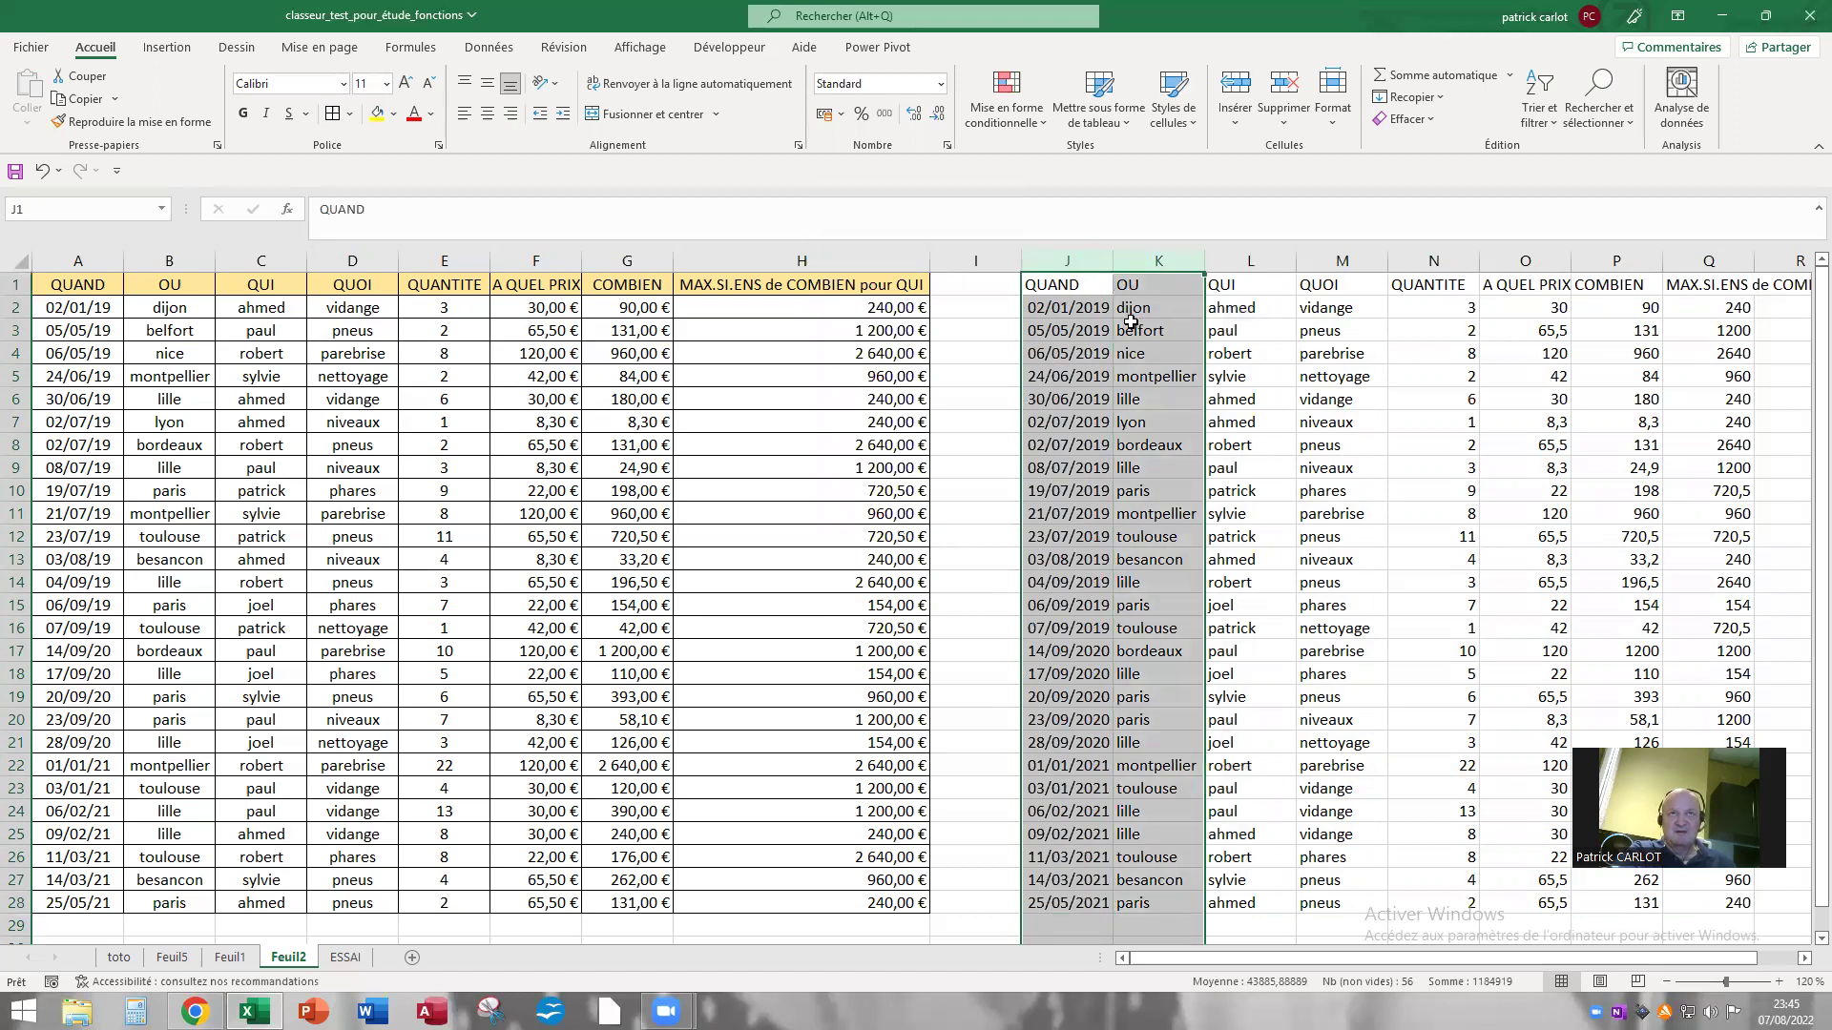
{"action": "right_click", "coordinate": [1113, 320]}
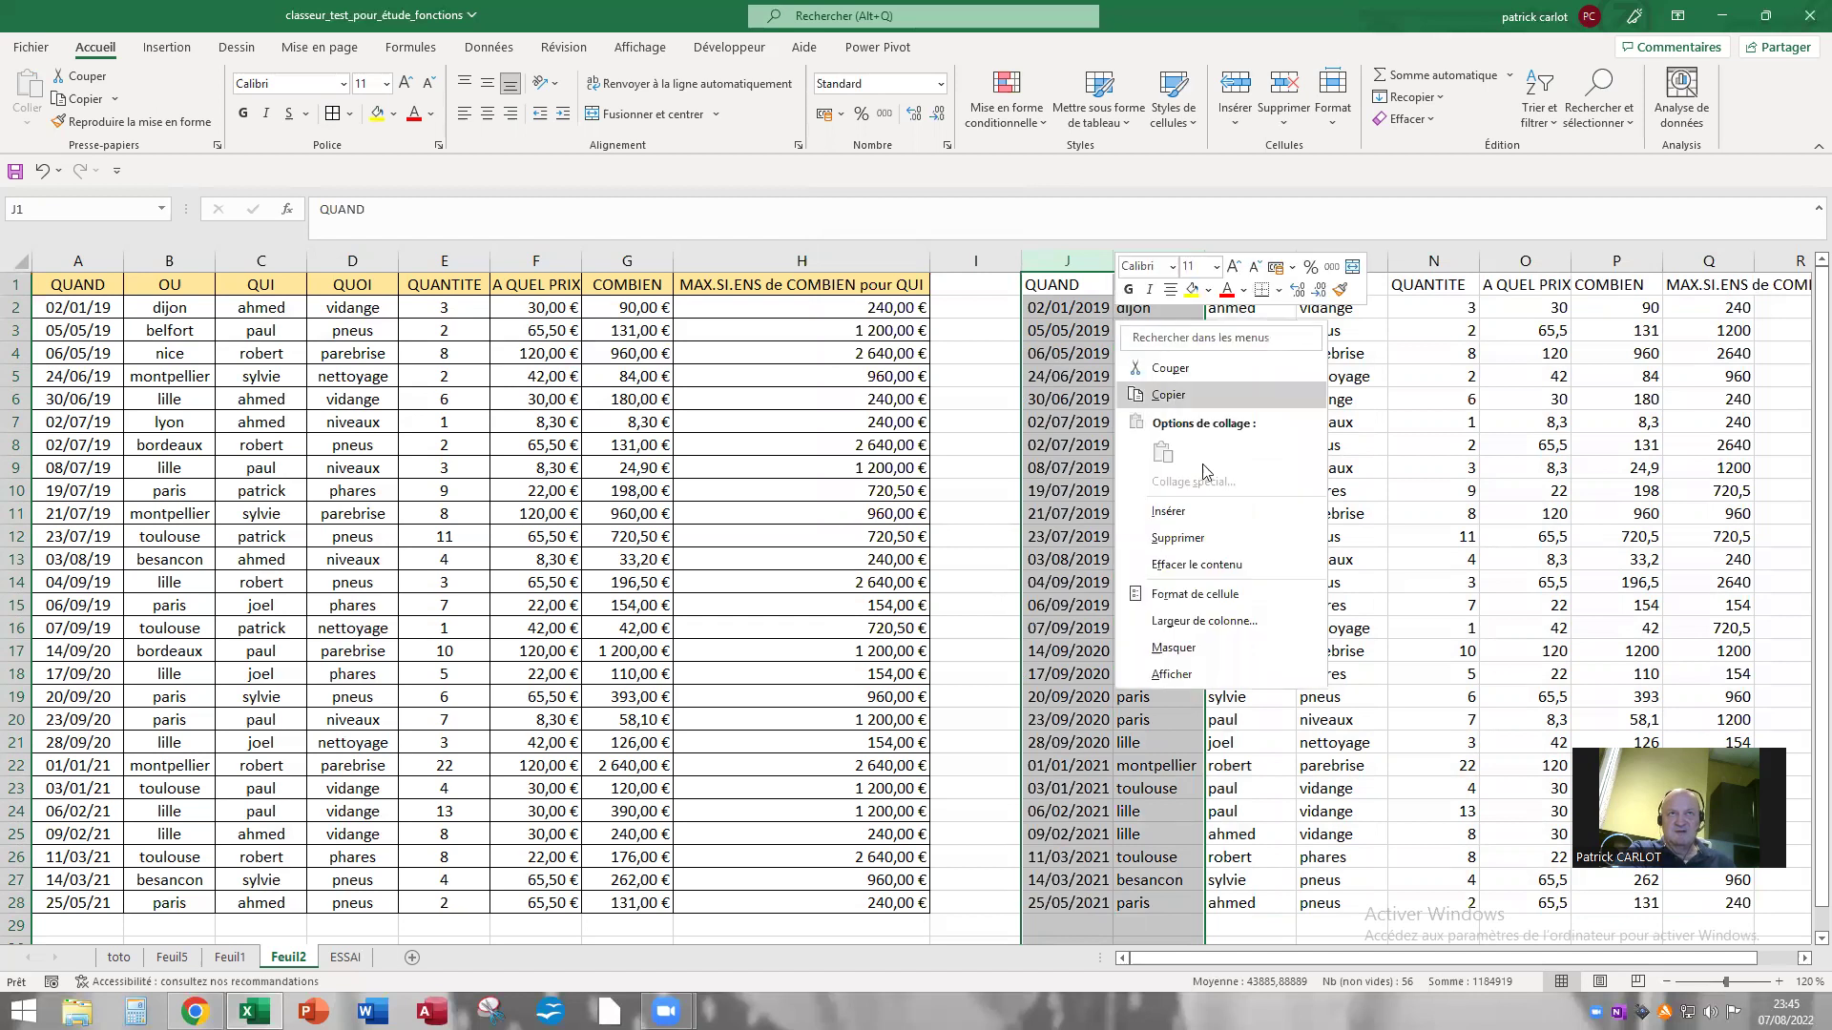
{"action": "left_click", "coordinate": [1178, 538]}
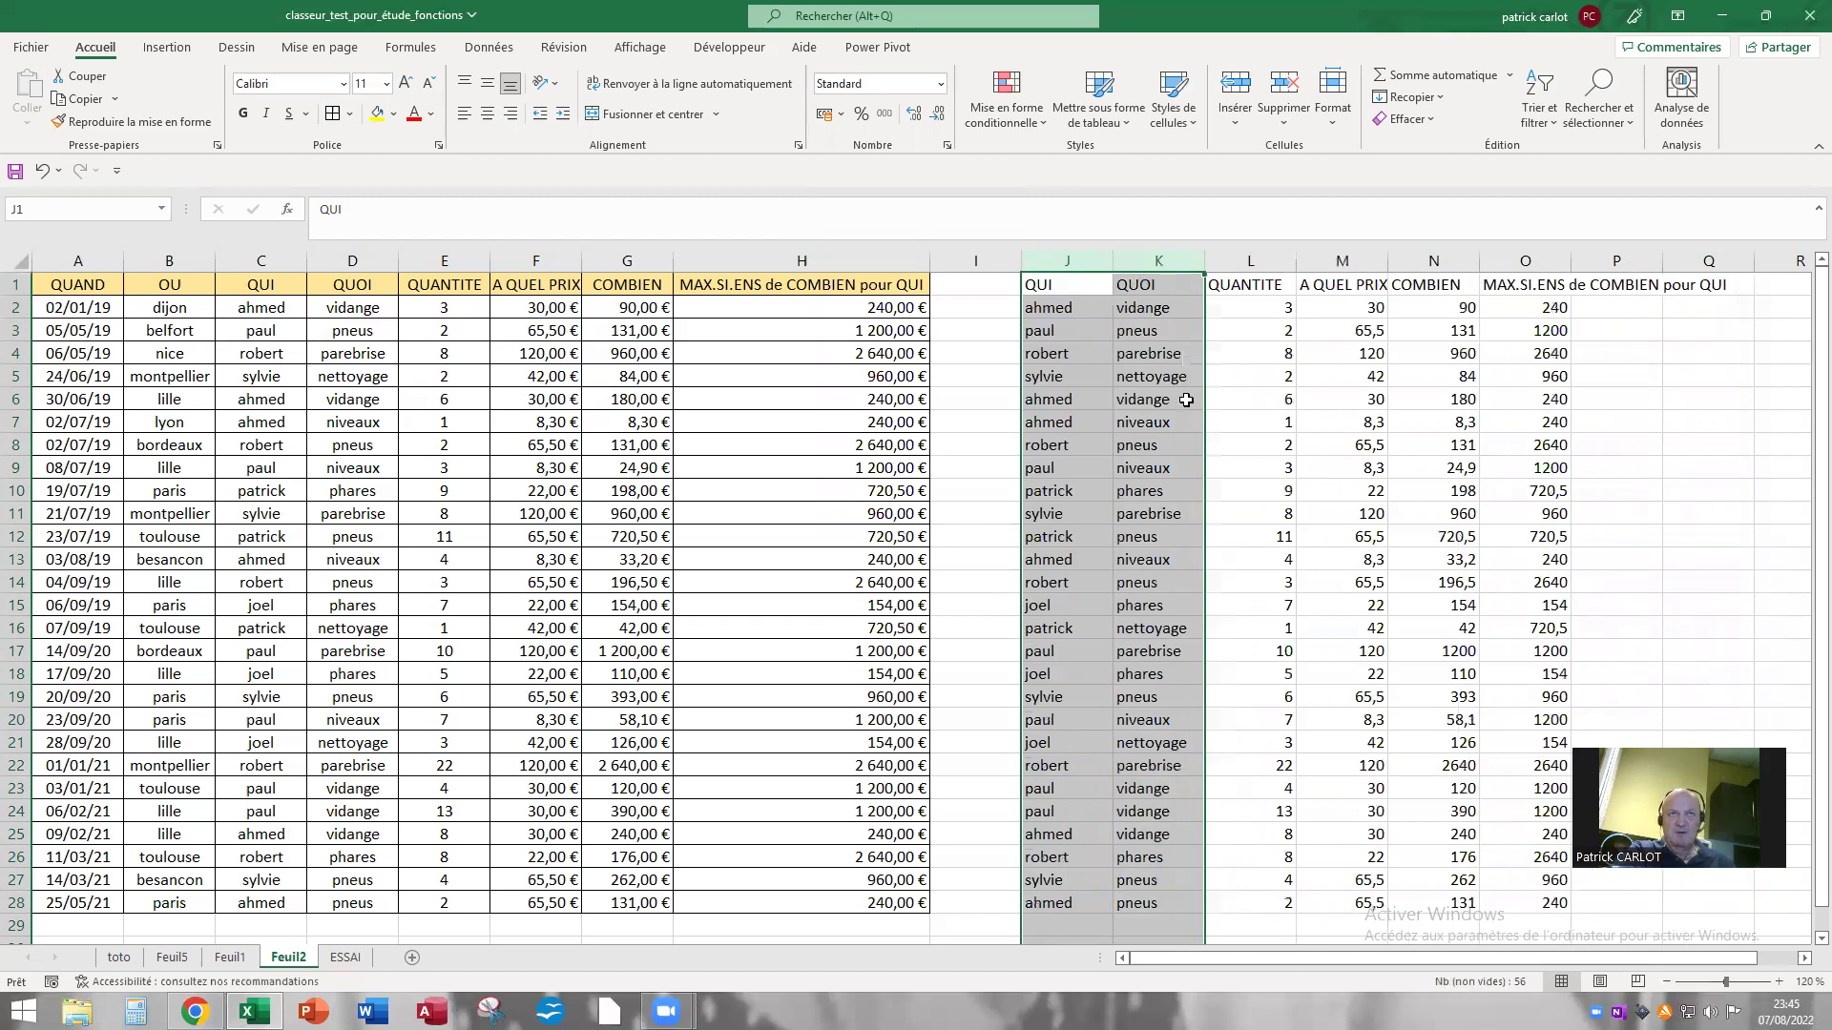
{"action": "double_click", "coordinate": [1571, 266]}
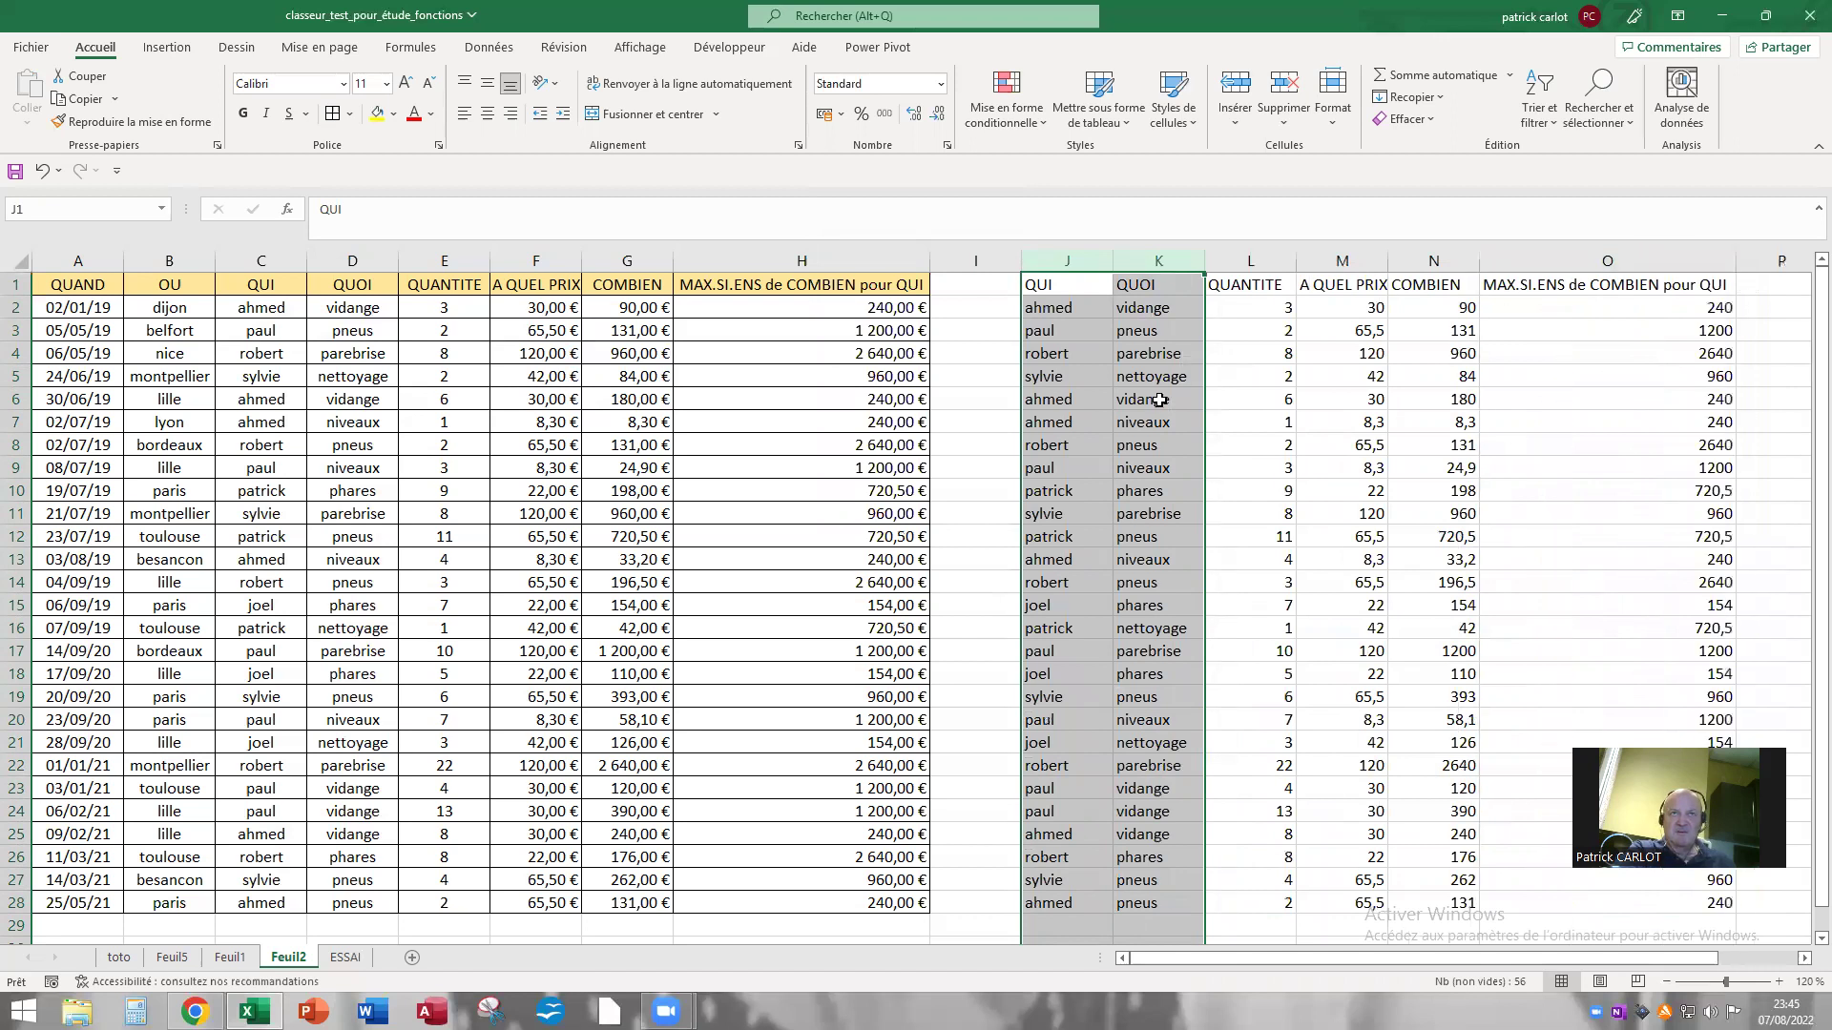
{"action": "left_click", "coordinate": [1190, 389]}
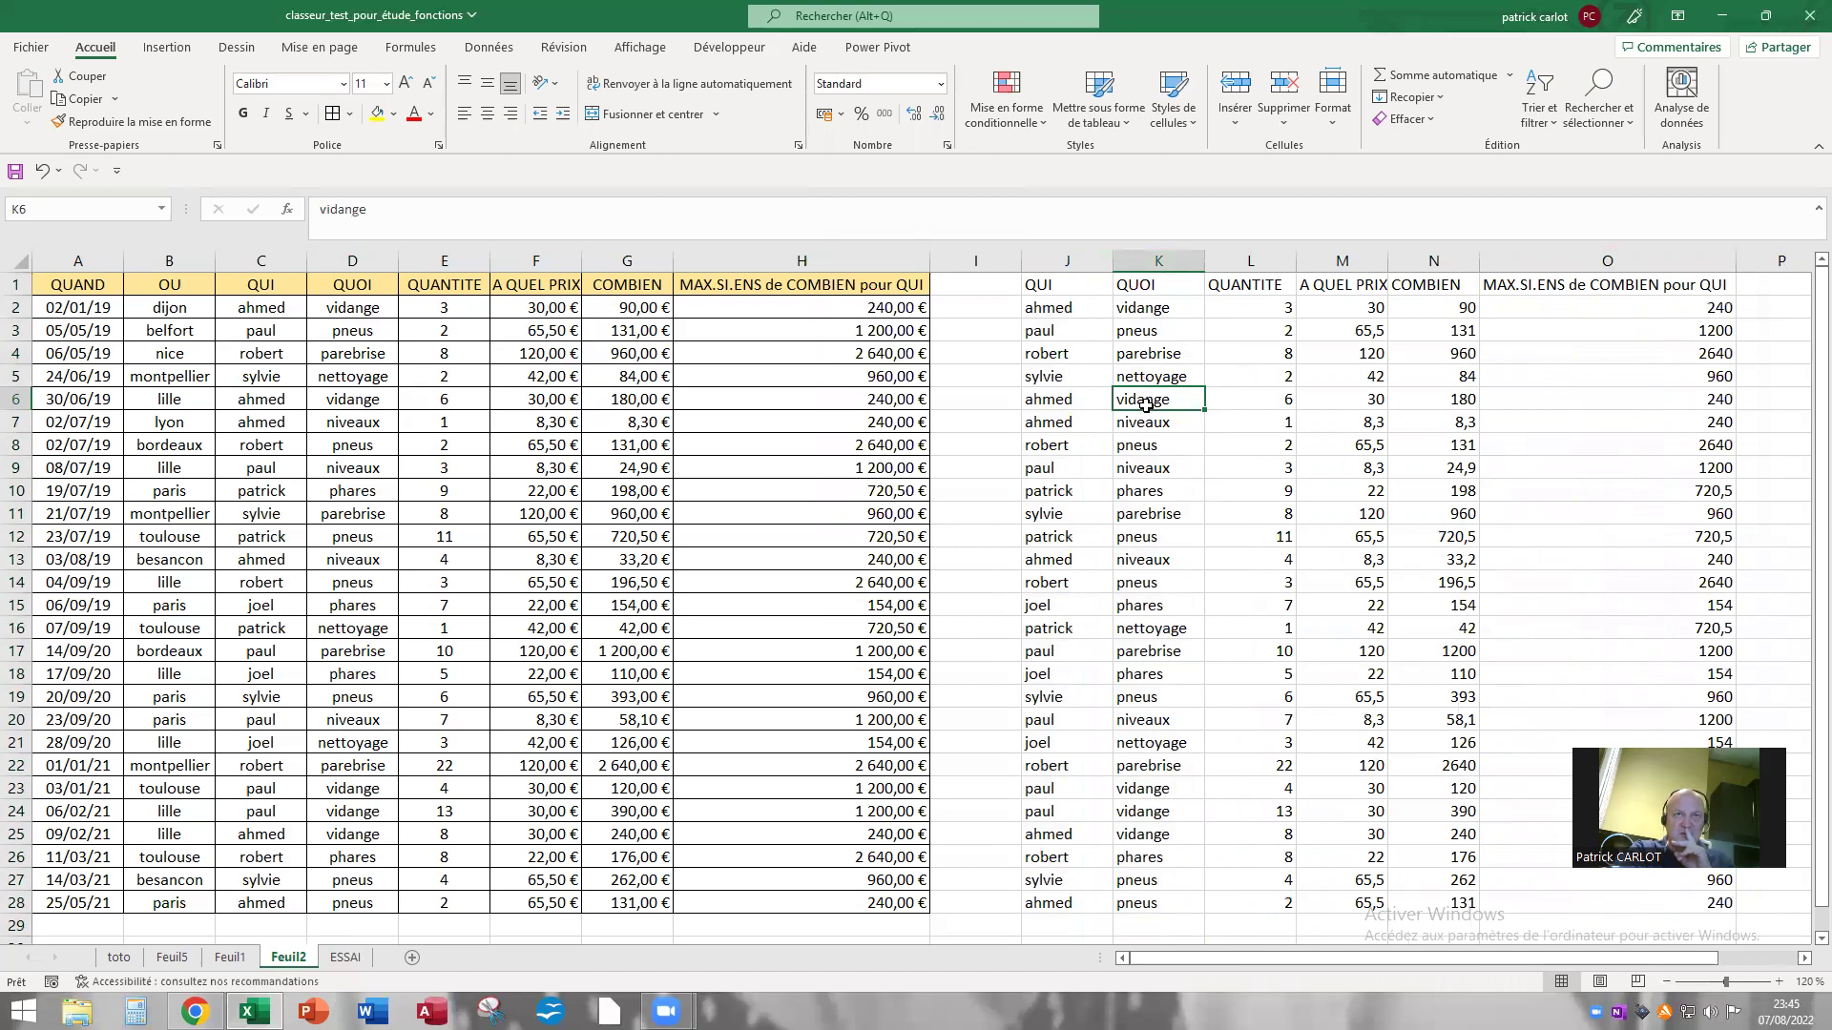
Select the copied table J1:O28, then the whole QUI column J.
{"action": "left_click", "coordinate": [1069, 328]}
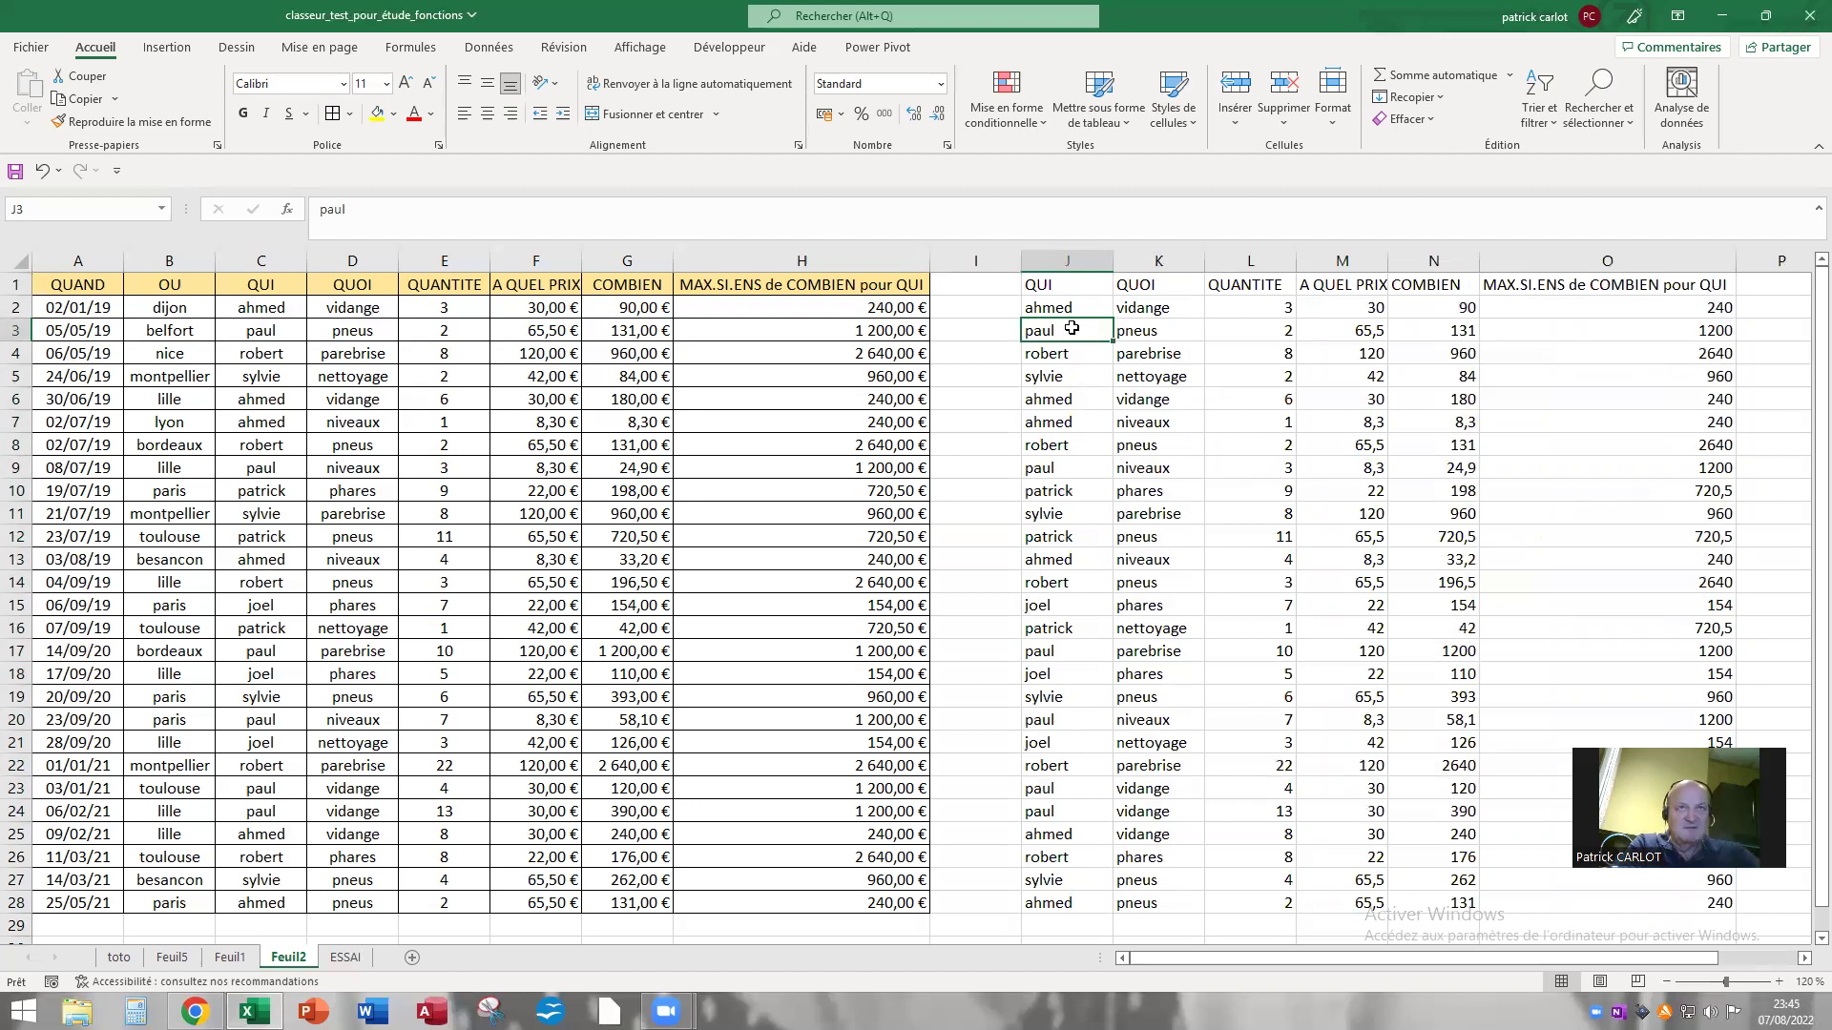
{"action": "key", "text": "ctrl+a"}
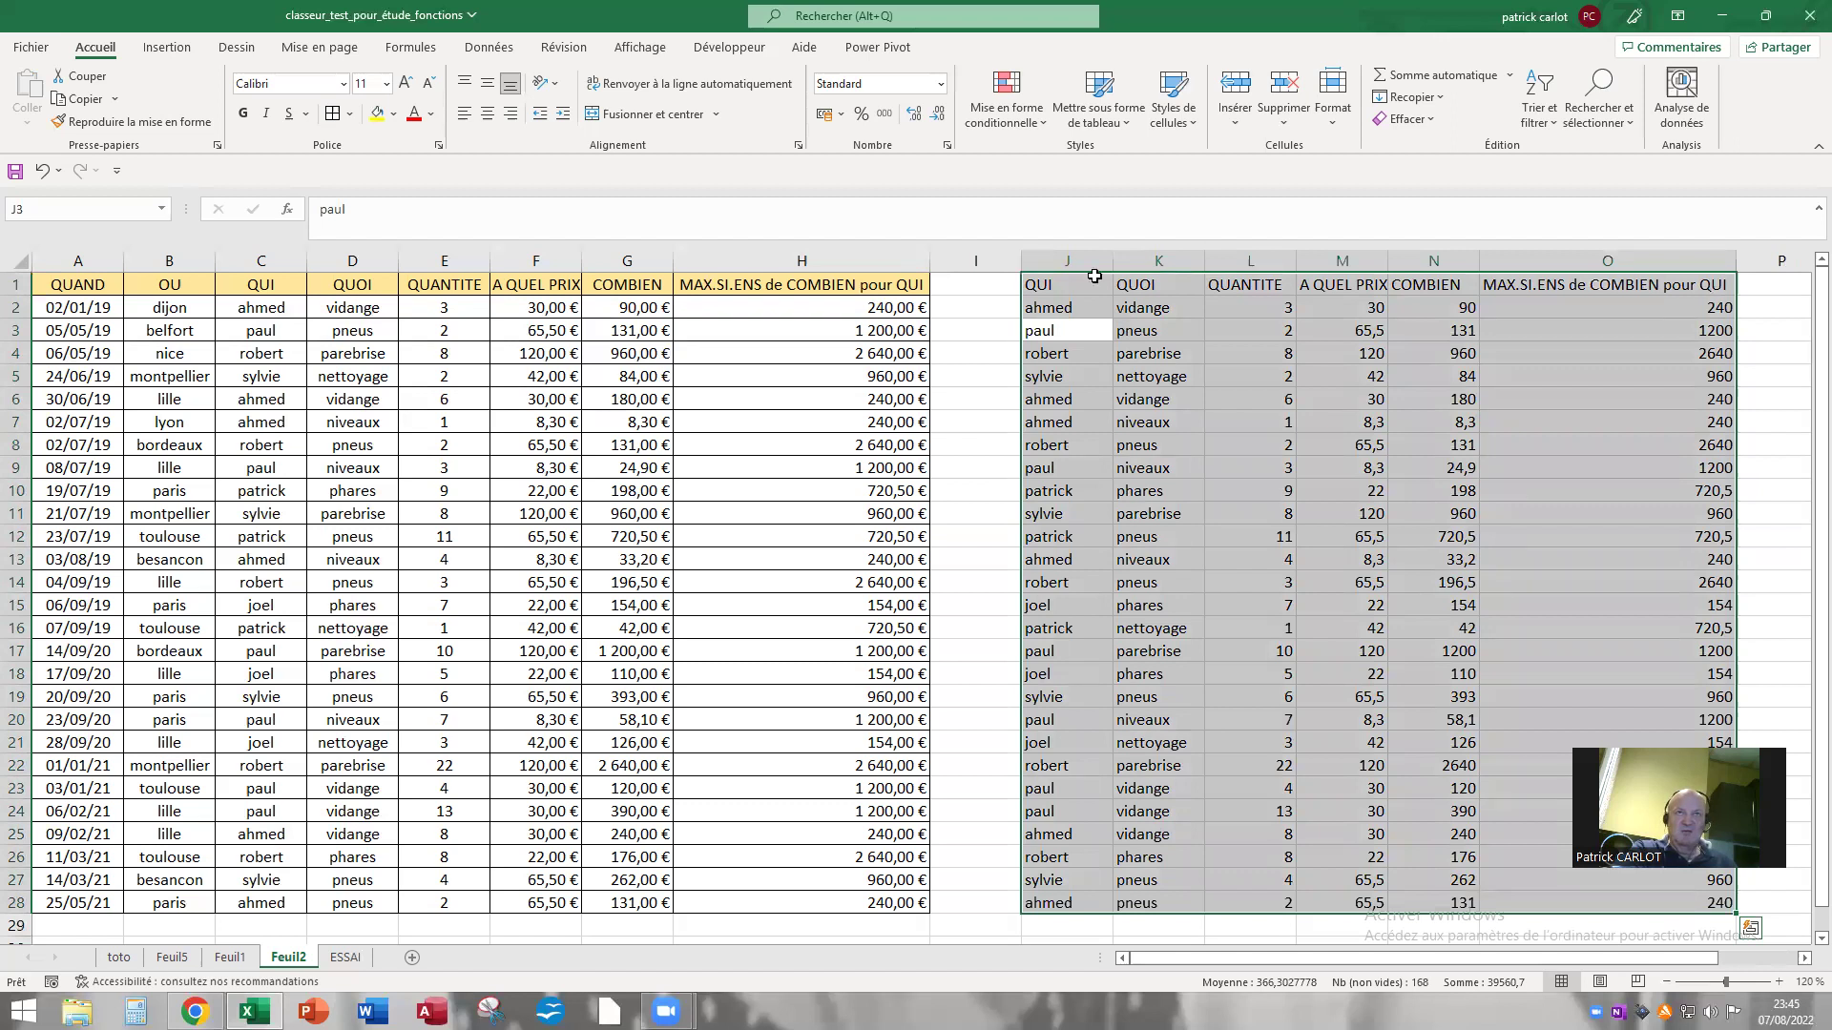
{"action": "left_click", "coordinate": [1071, 262]}
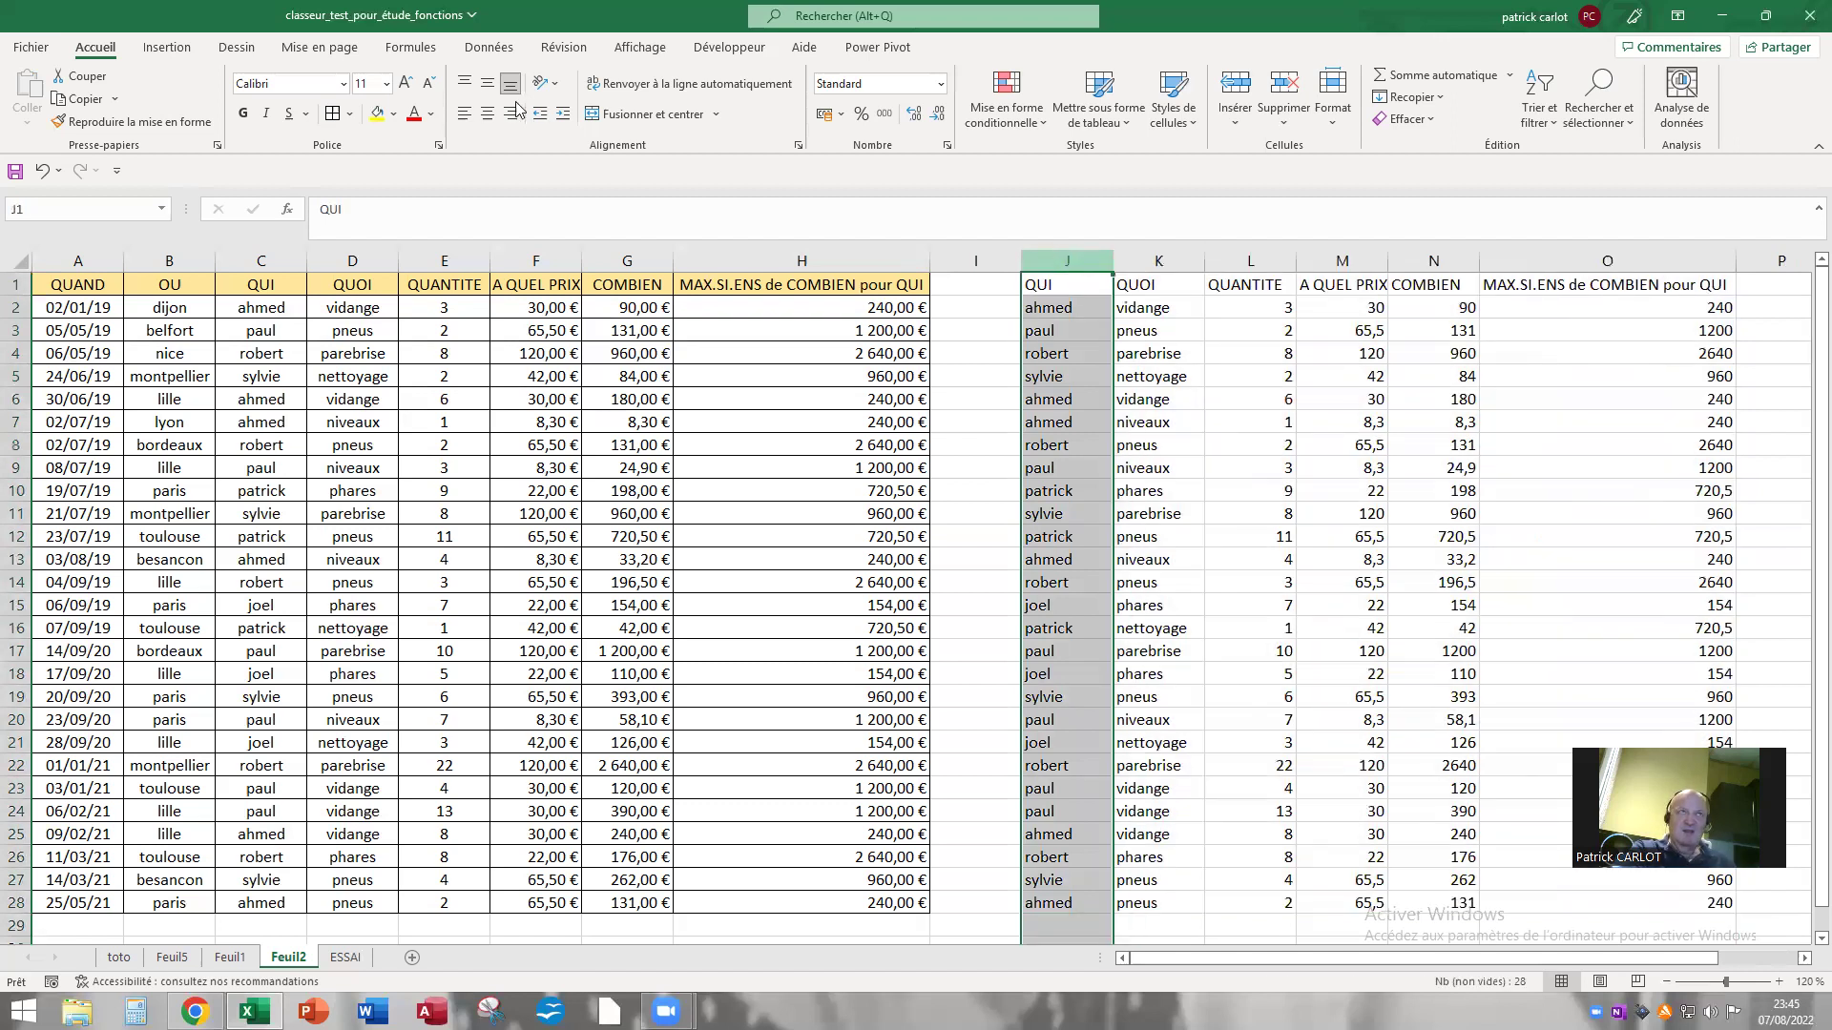
Remove duplicate rows from the whole copied table, comparing only the QUI column.
{"action": "left_click", "coordinate": [493, 55]}
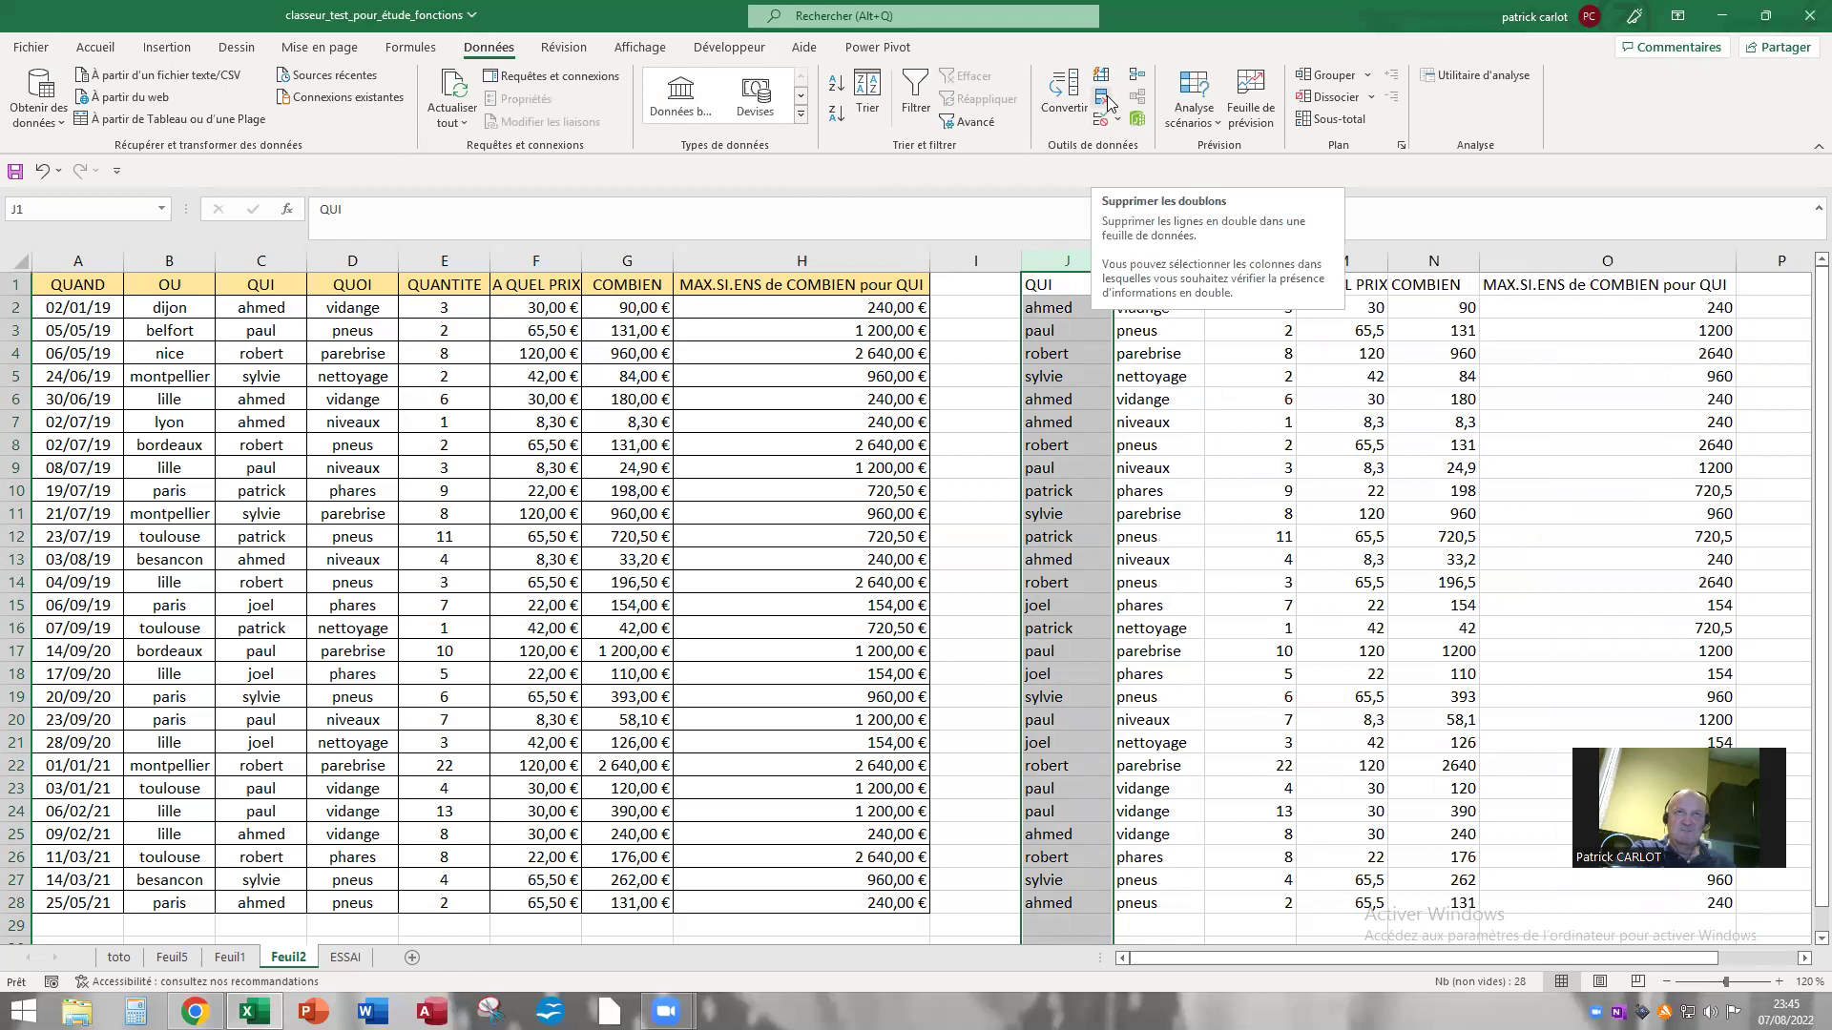
{"action": "left_click", "coordinate": [1105, 99]}
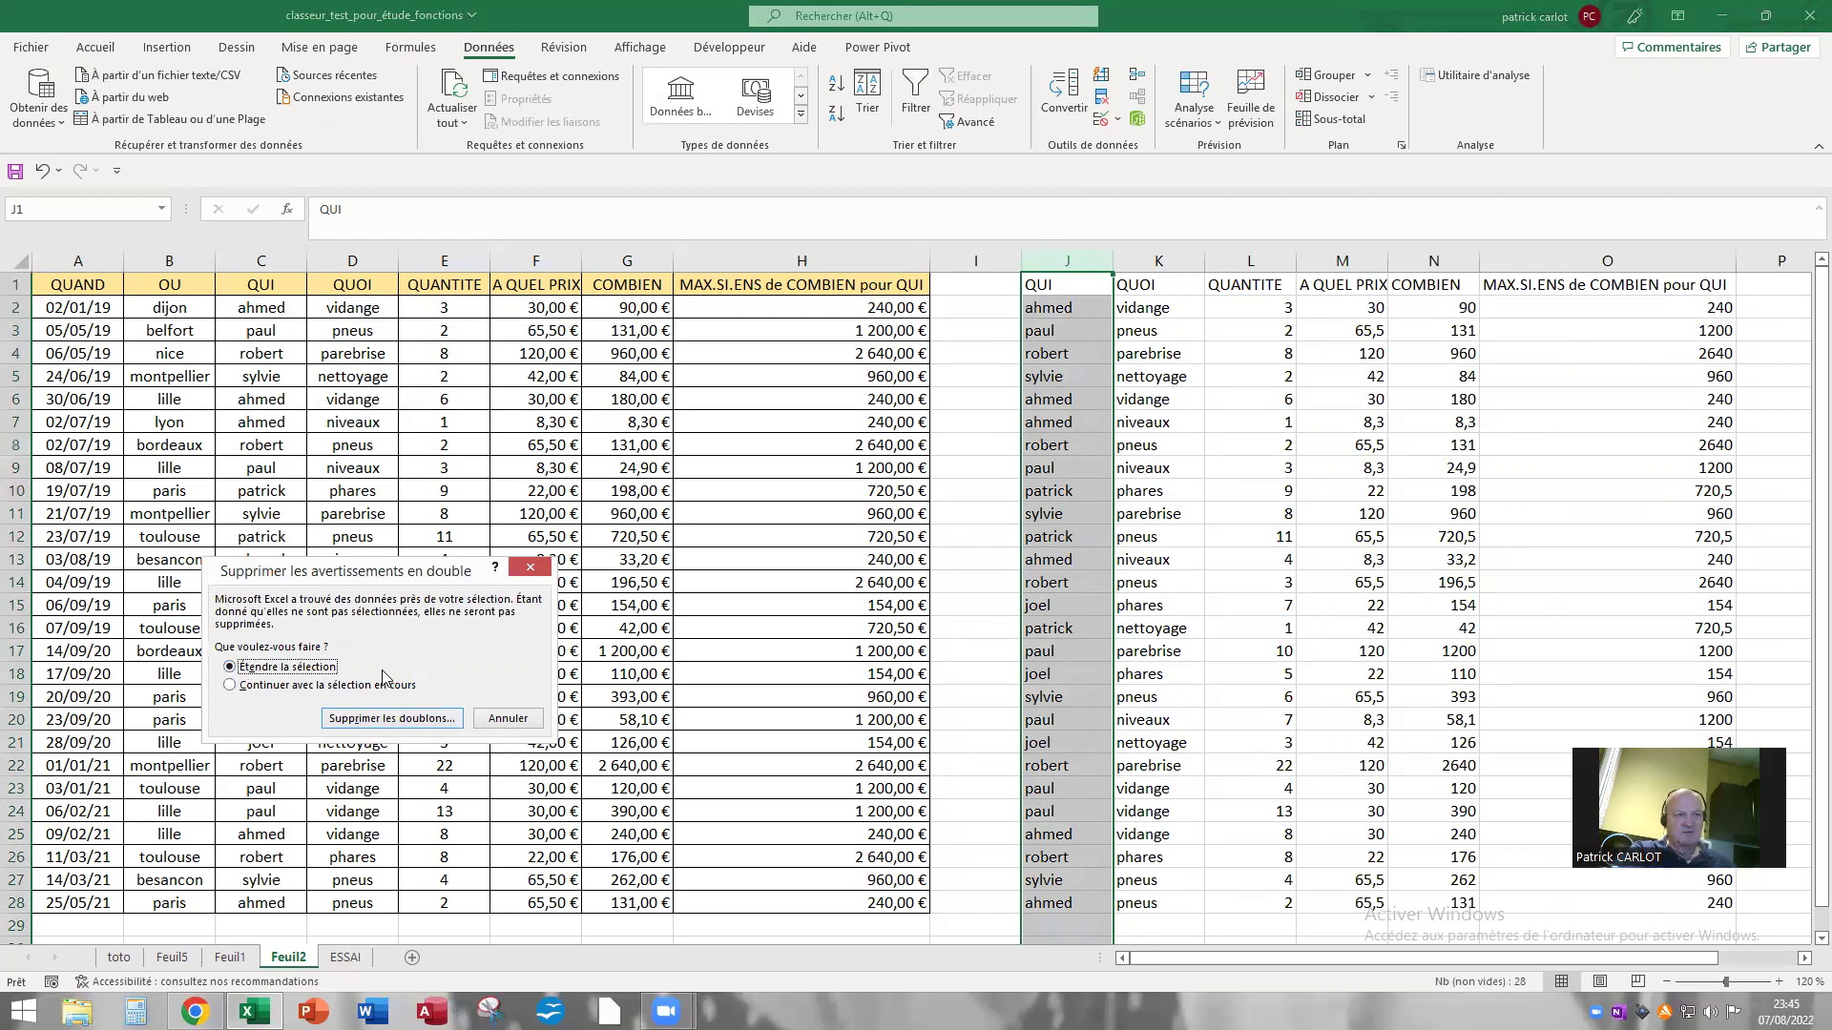
{"action": "left_click", "coordinate": [430, 722]}
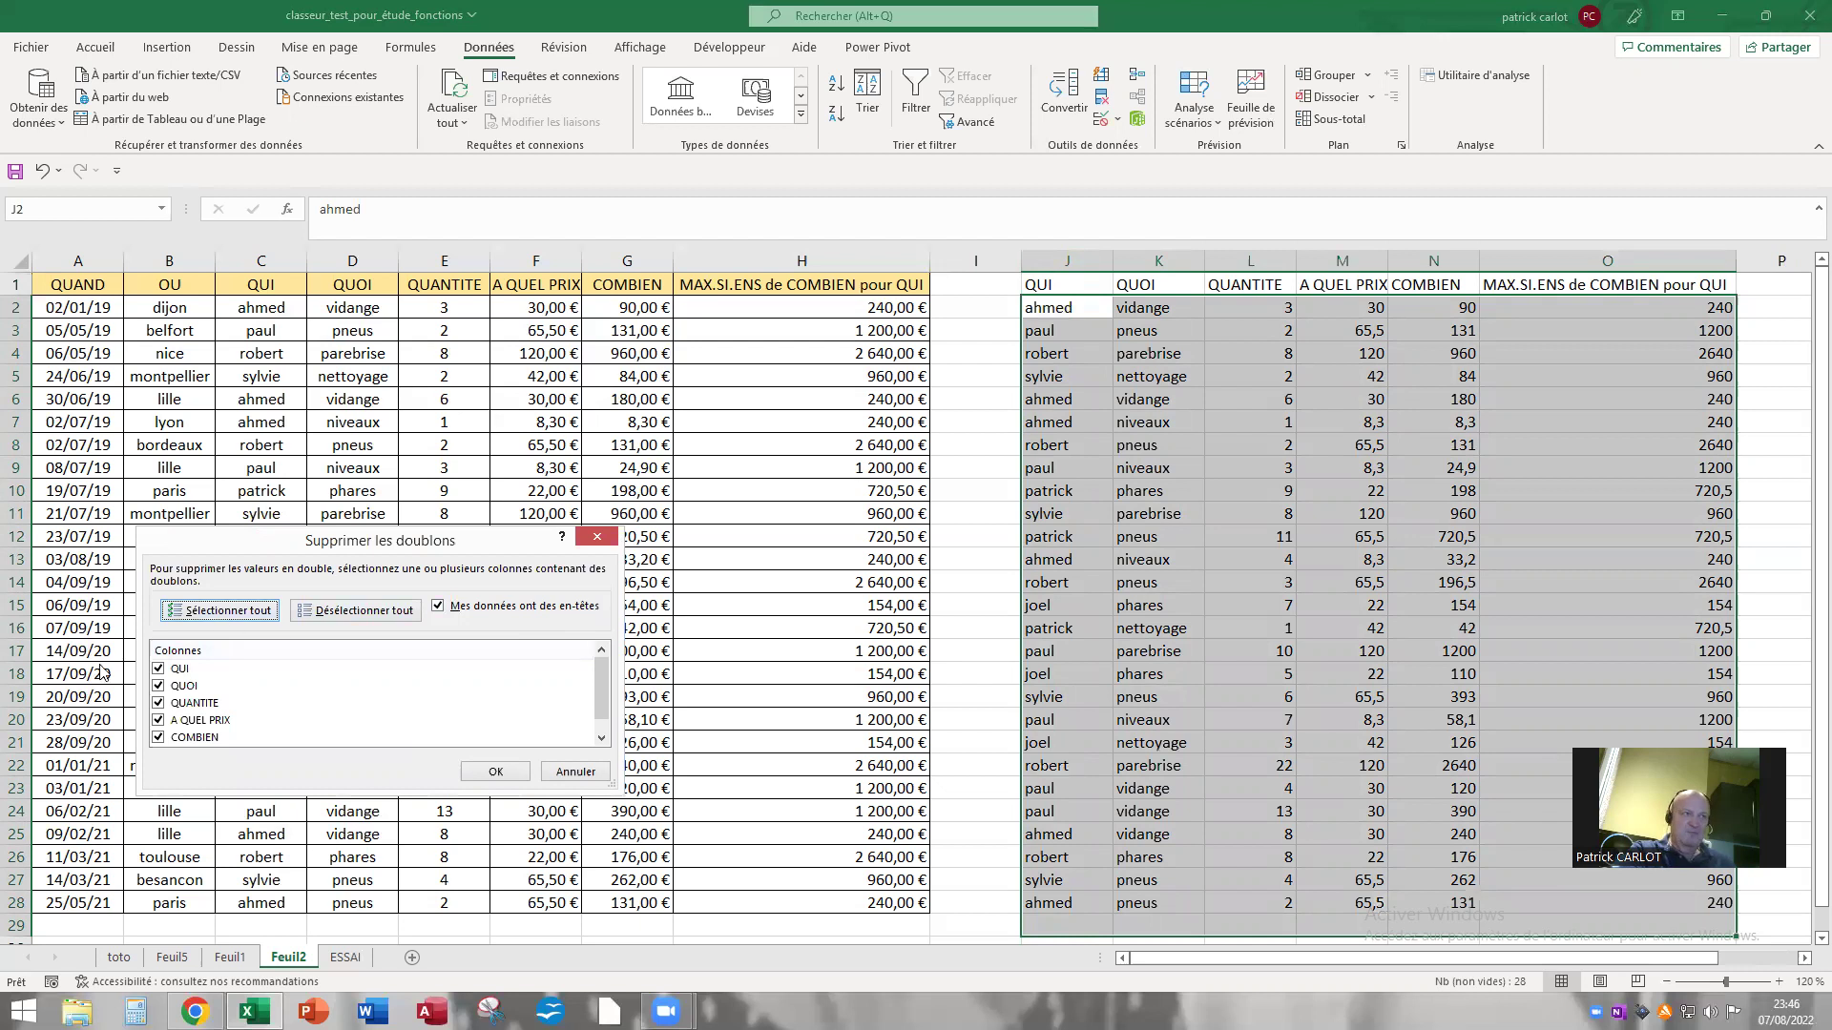
{"action": "left_click", "coordinate": [158, 685]}
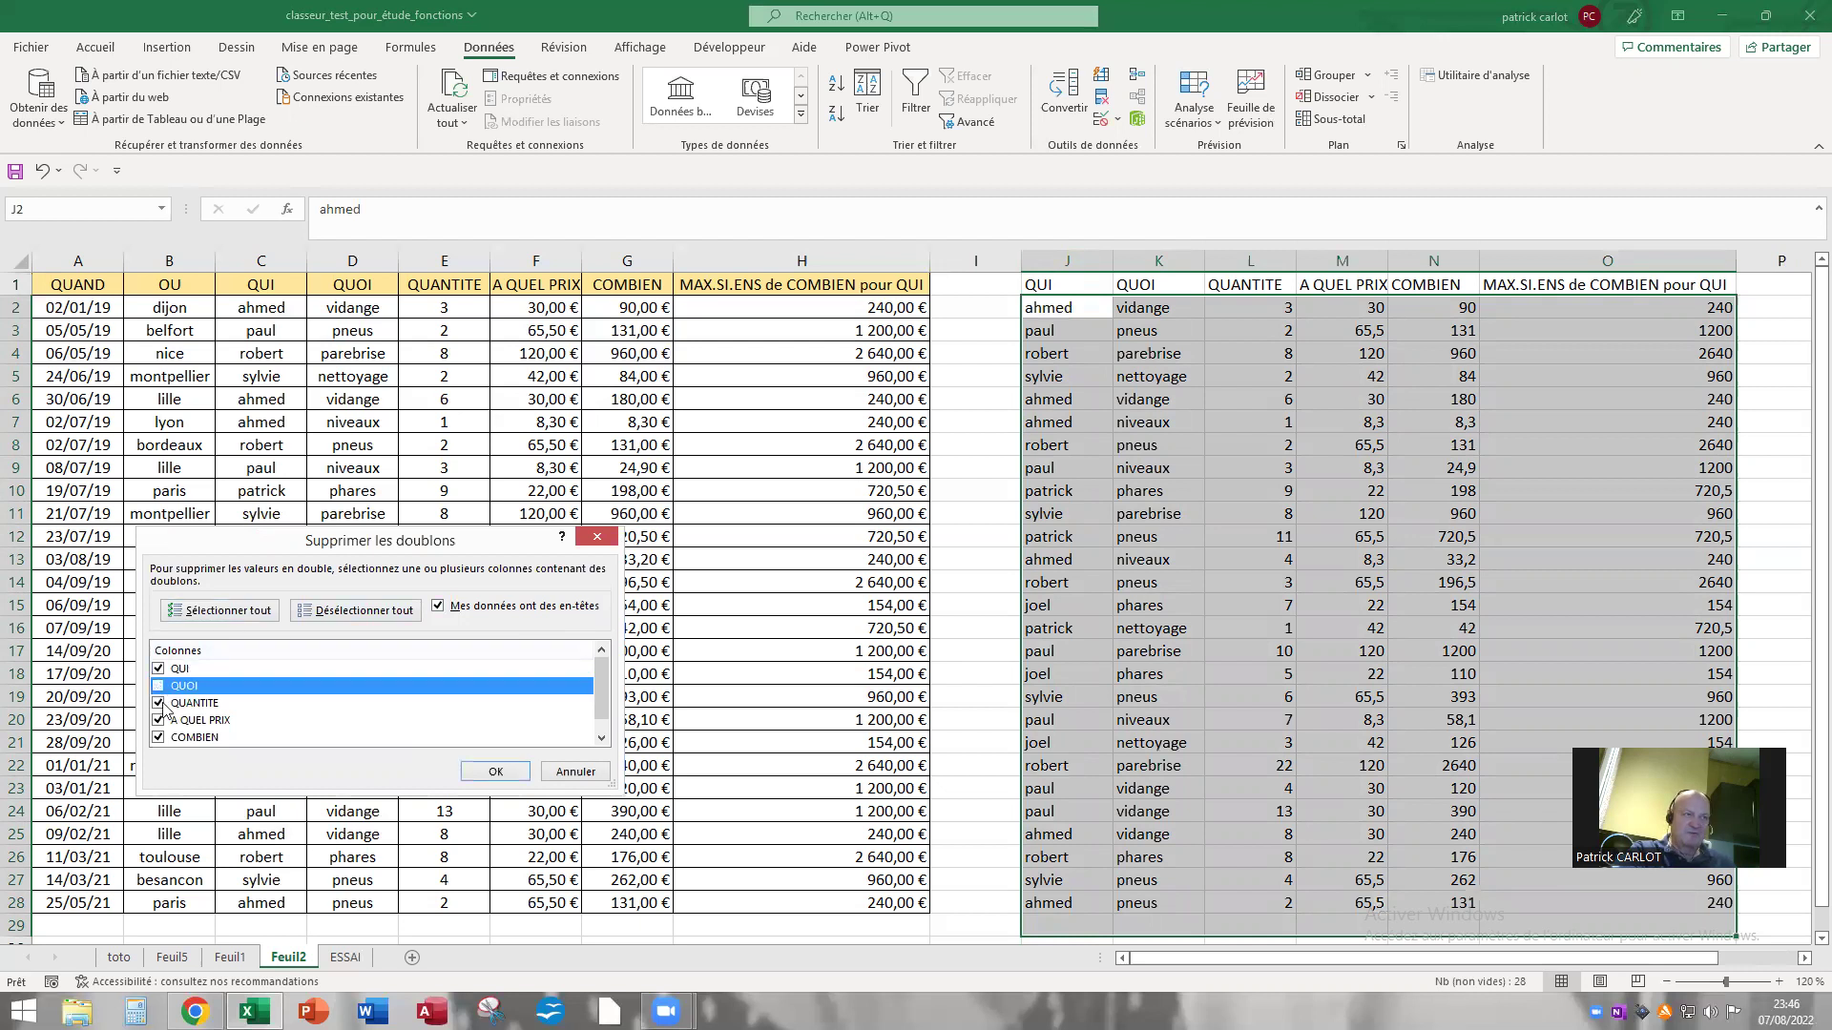
{"action": "left_click", "coordinate": [158, 703]}
{"action": "left_click", "coordinate": [158, 720]}
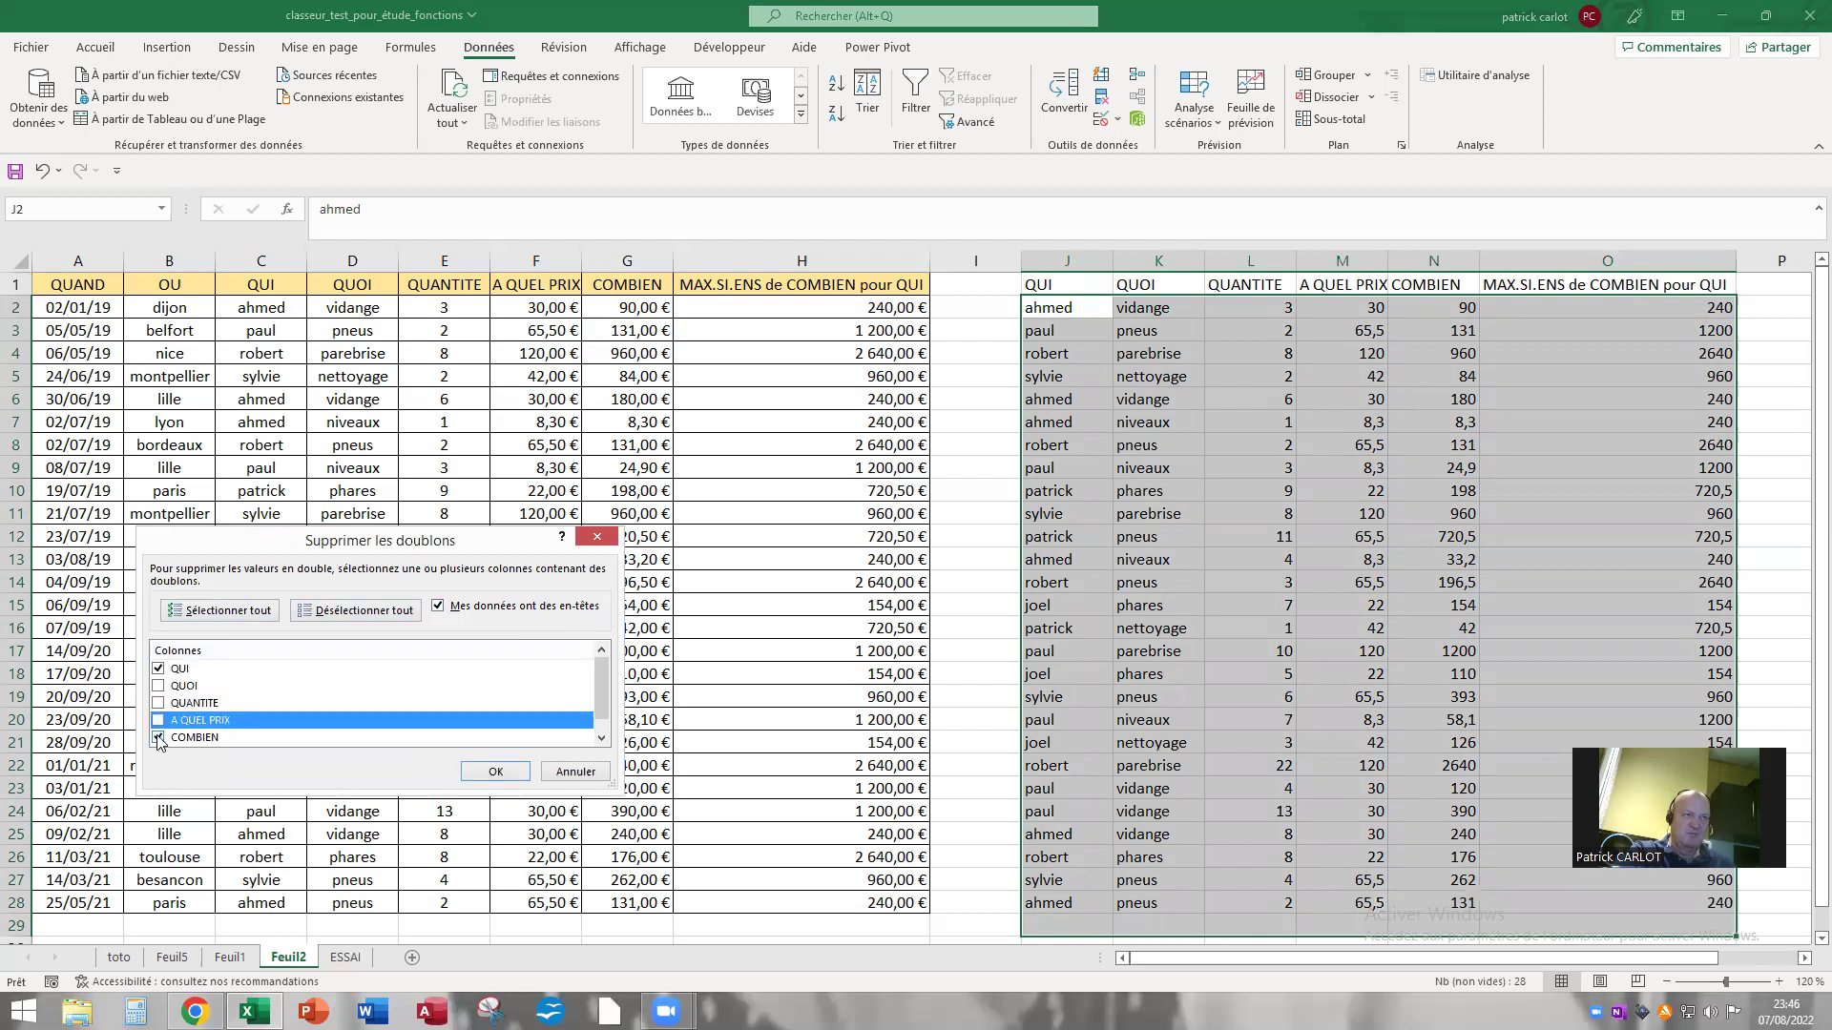
{"action": "left_click", "coordinate": [158, 738]}
{"action": "scroll", "coordinate": [601, 683], "scroll_direction": "down", "scroll_amount": 1}
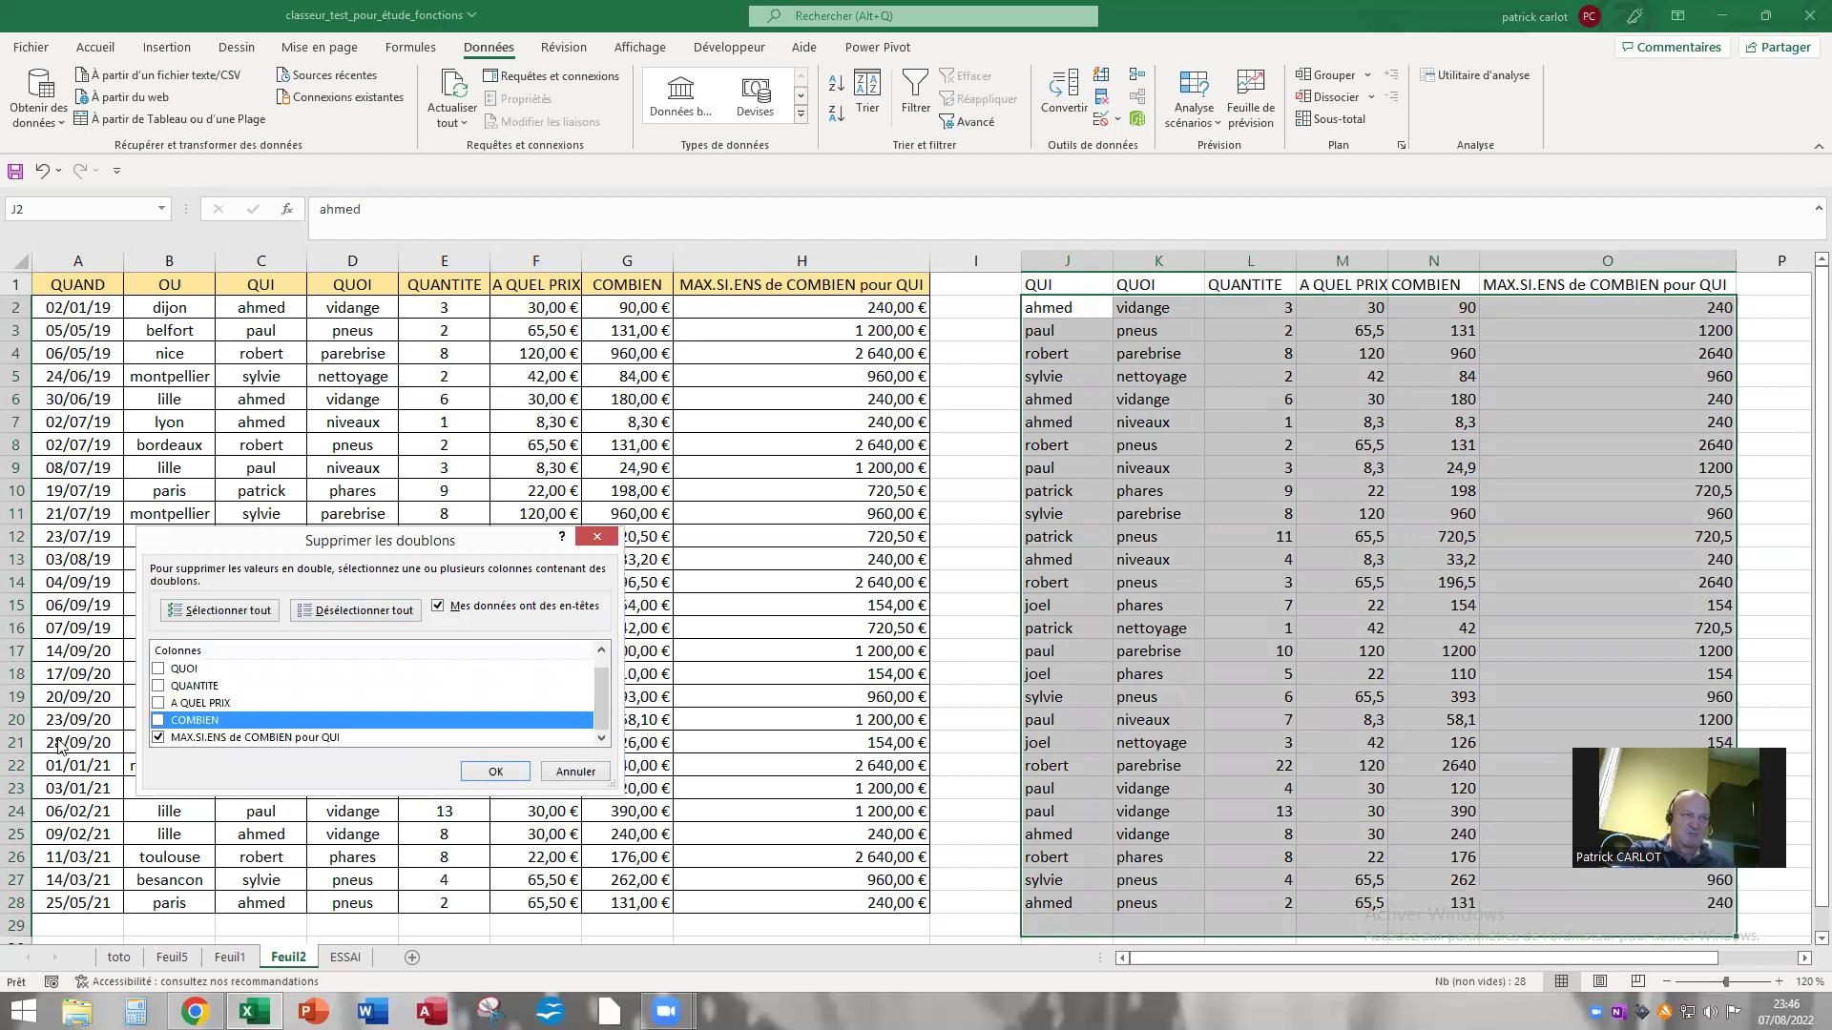
{"action": "left_click", "coordinate": [159, 737]}
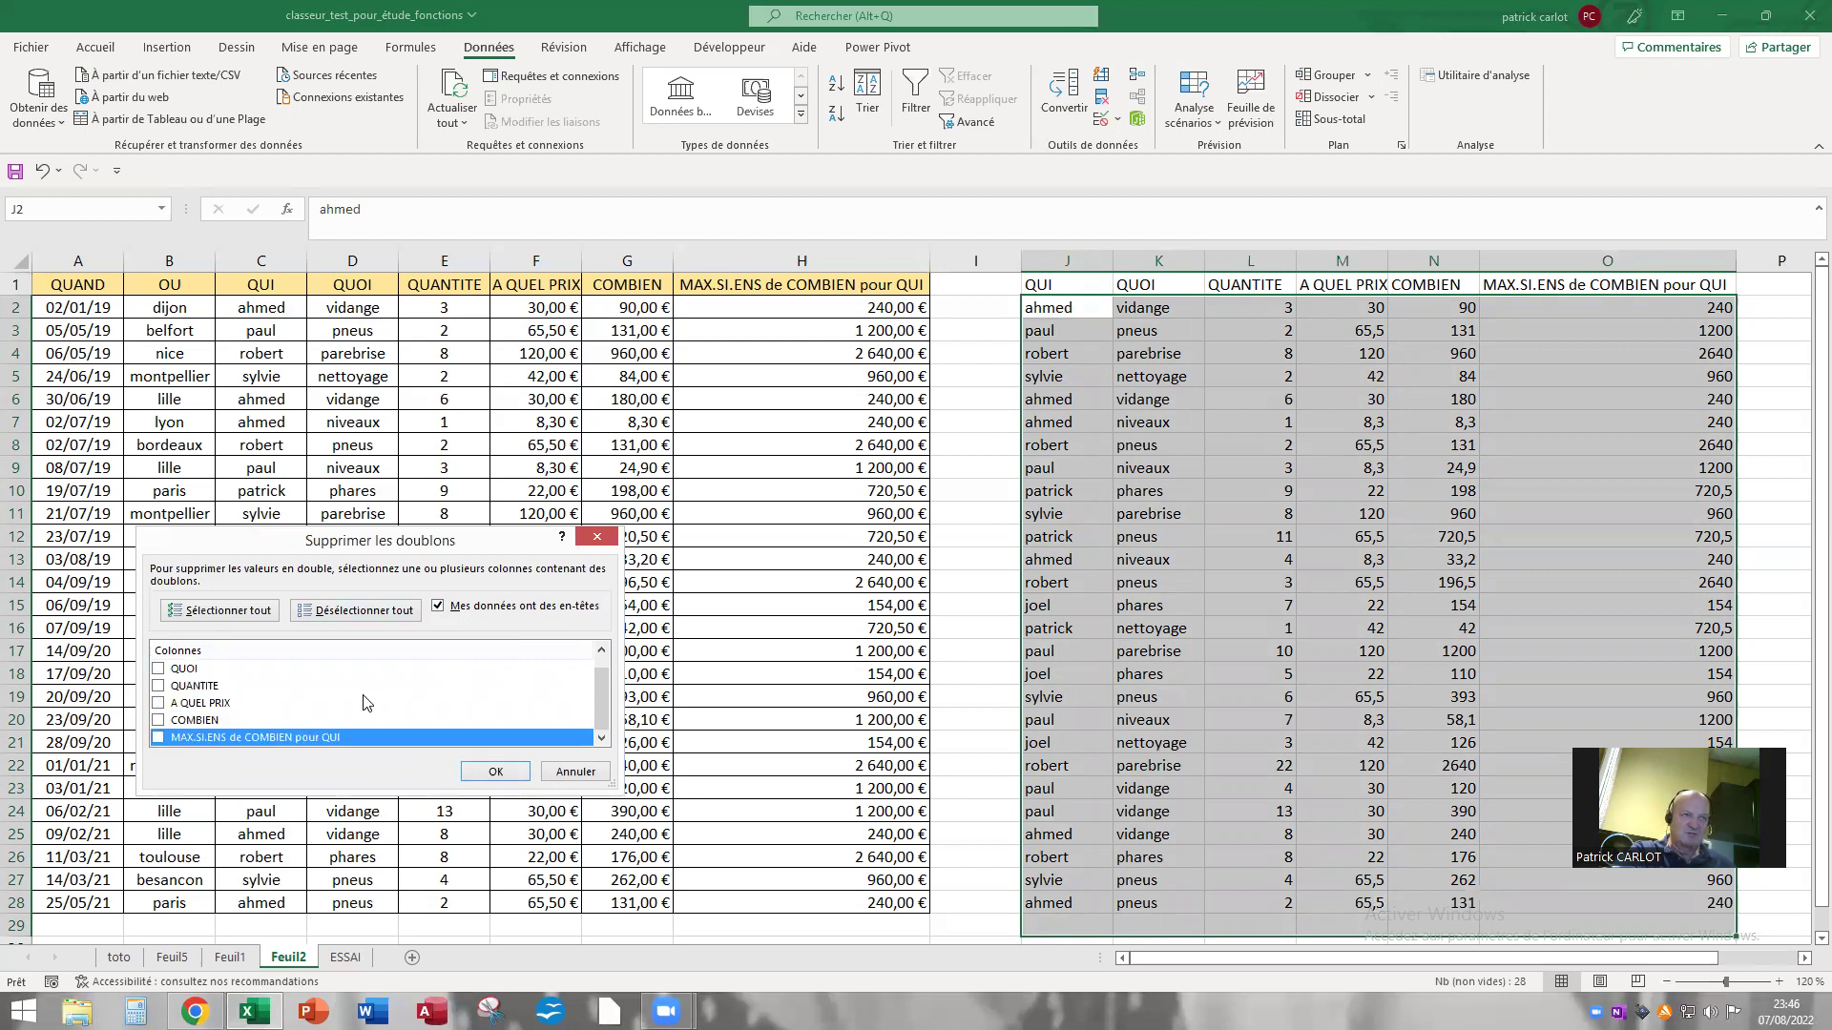
{"action": "left_click", "coordinate": [495, 773]}
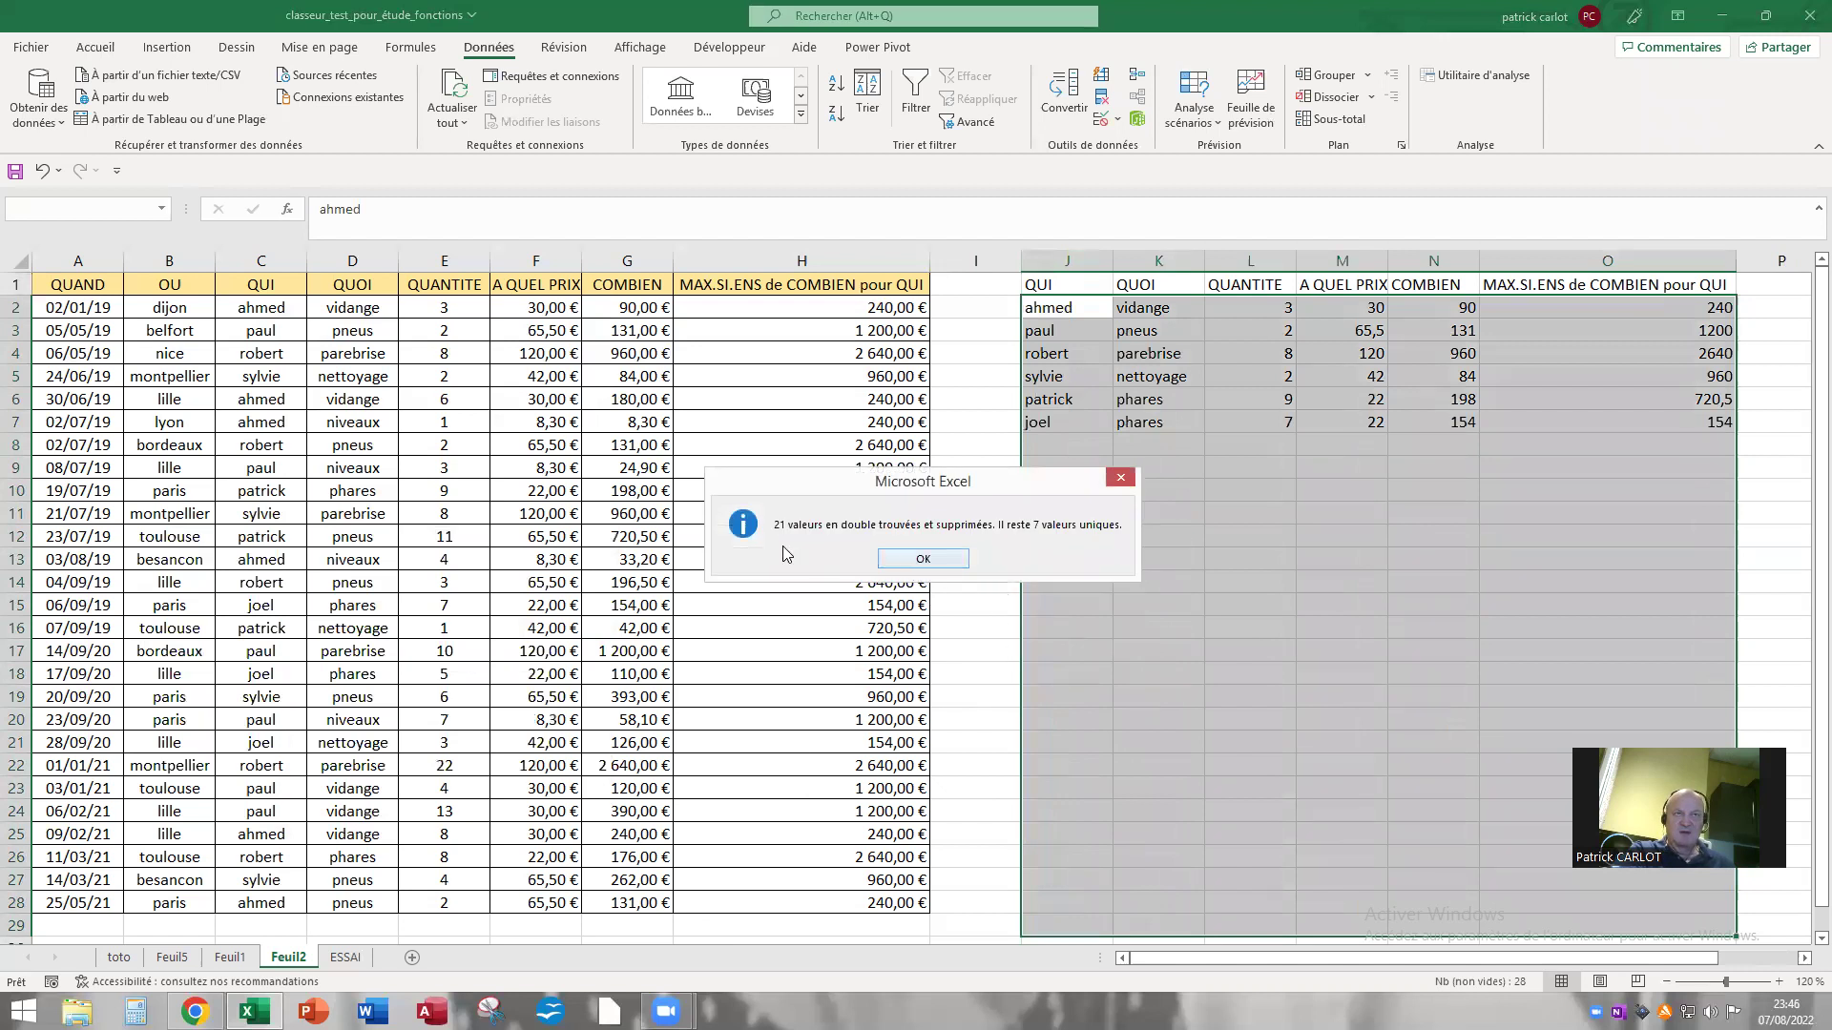
Dismiss the duplicates report and check ahmed's row with its max total of 240.
{"action": "left_click", "coordinate": [944, 559]}
{"action": "left_click", "coordinate": [974, 566]}
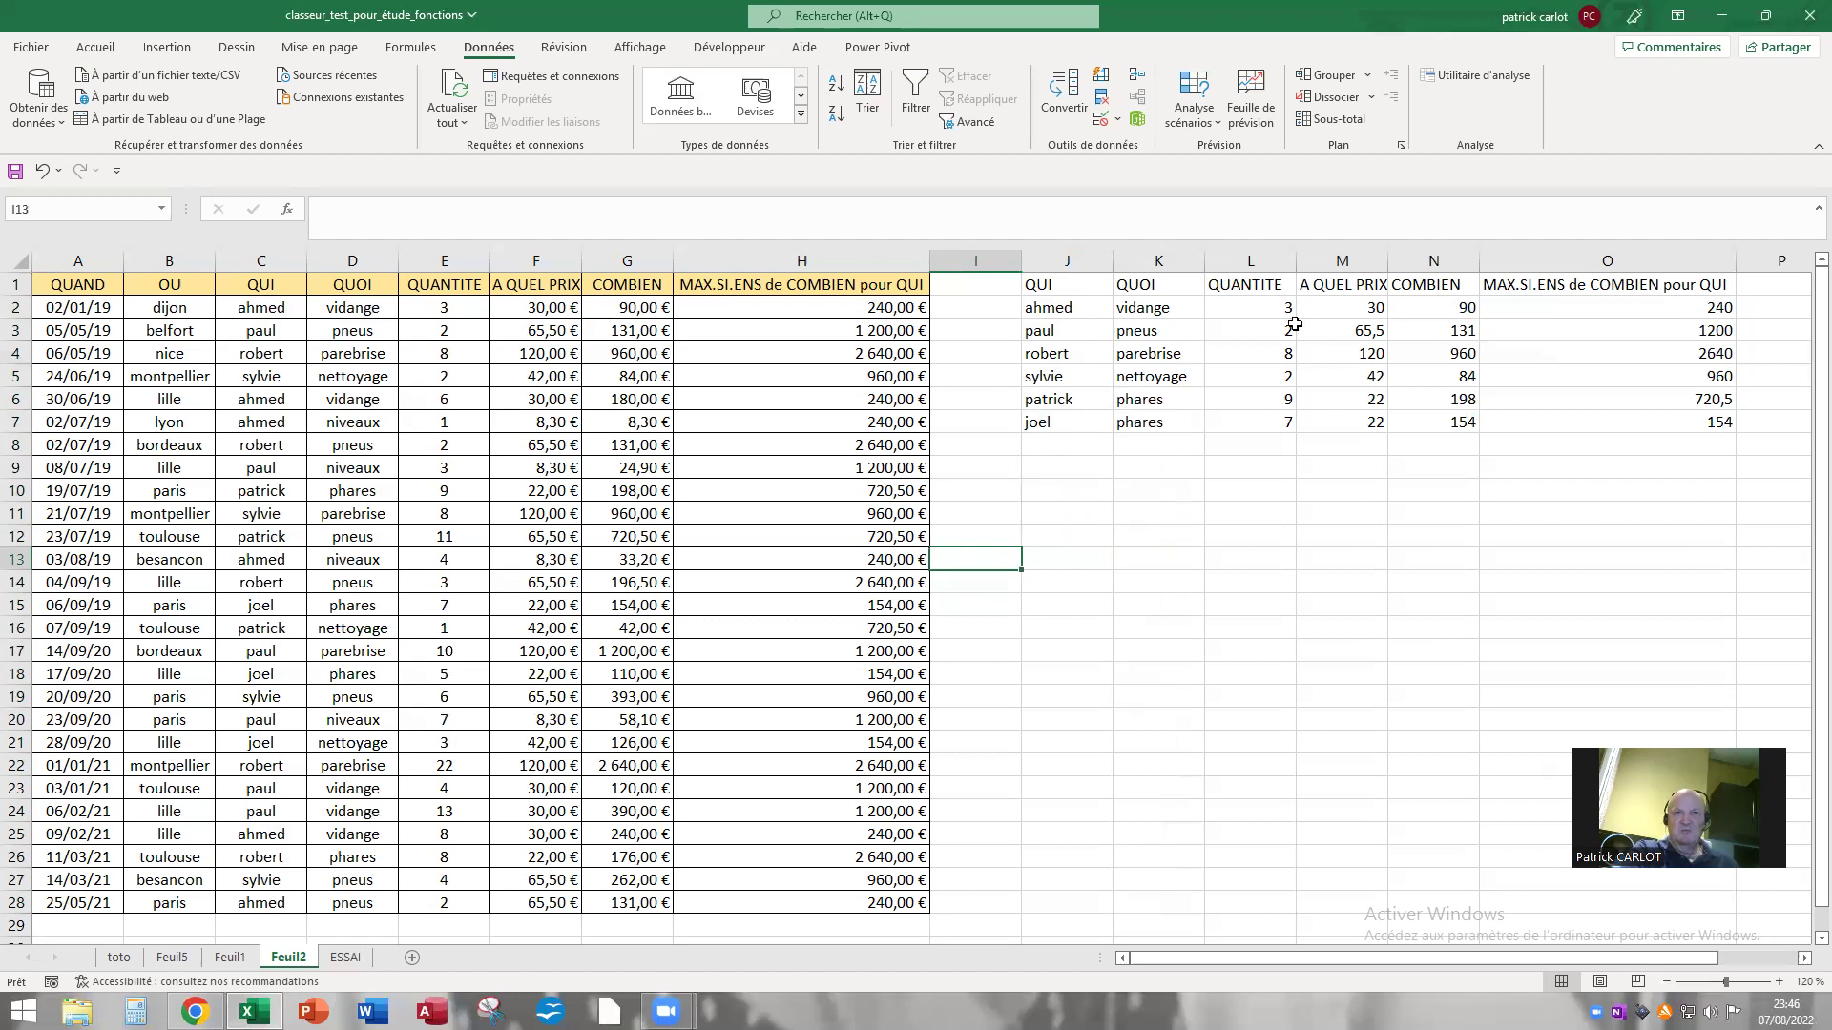
{"action": "left_click", "coordinate": [1073, 317]}
{"action": "left_click", "coordinate": [1584, 313]}
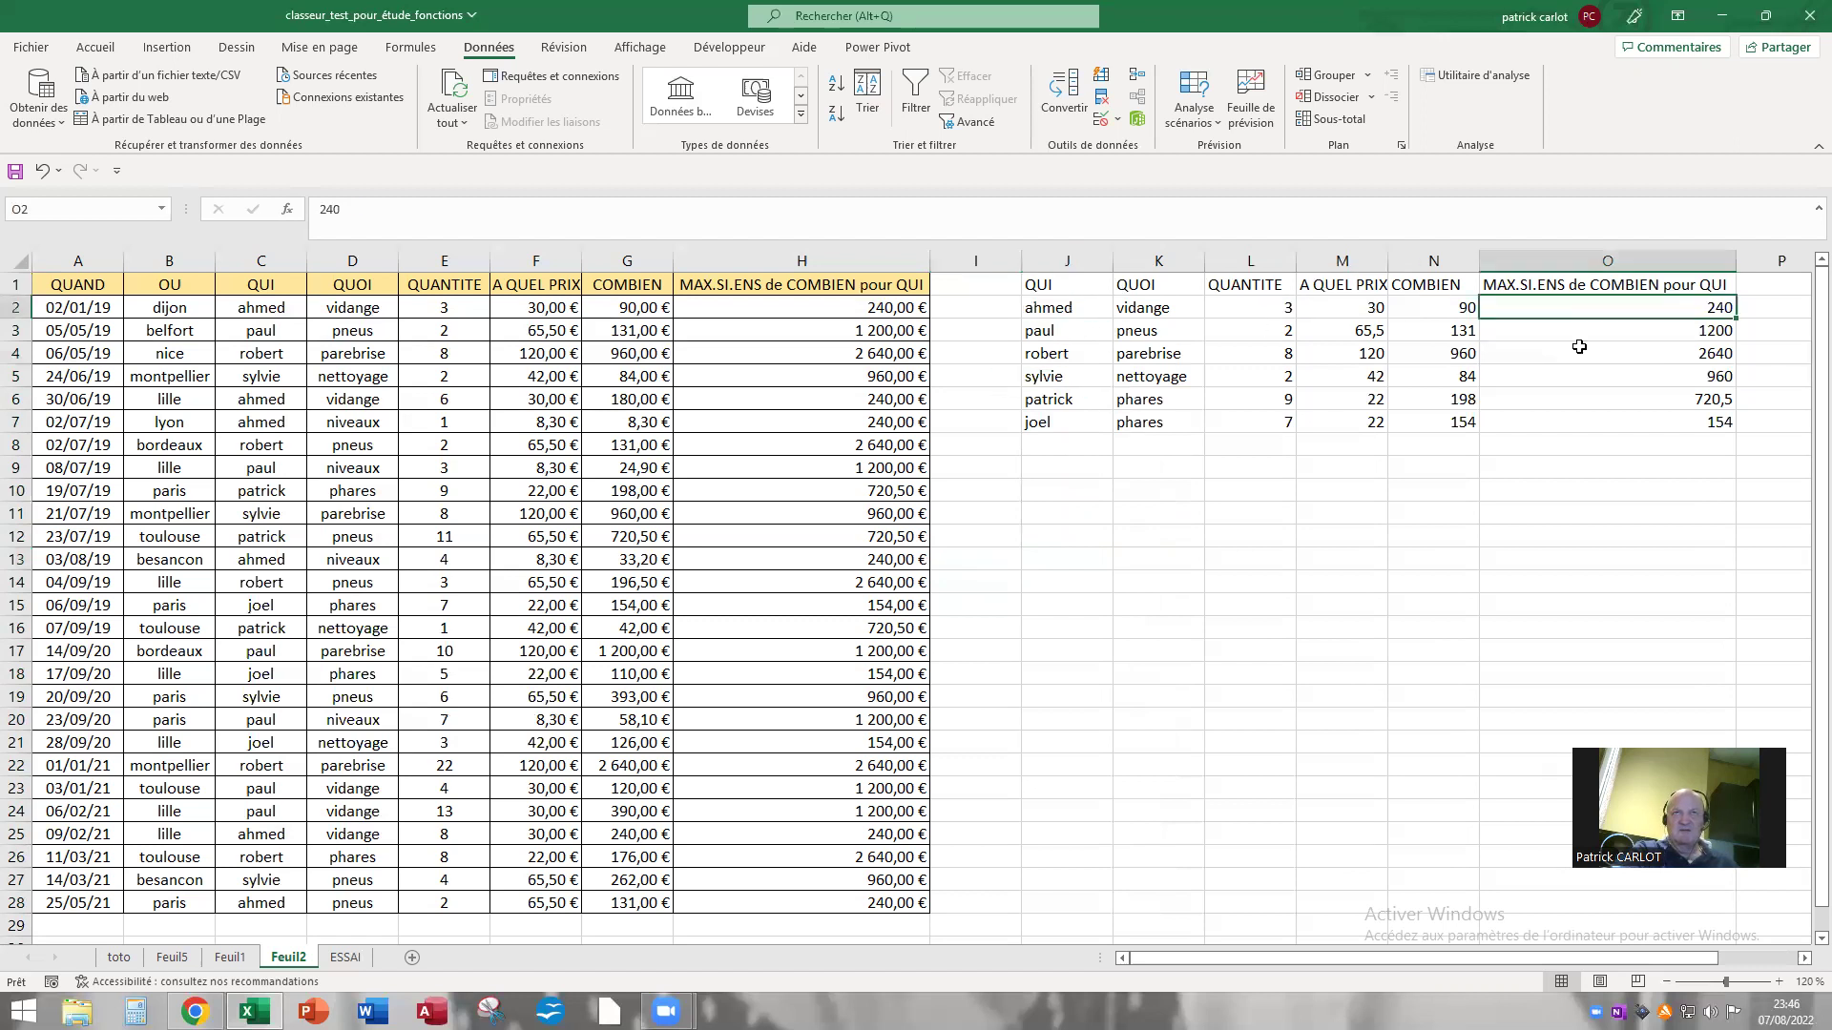
{"action": "key", "text": "Down"}
{"action": "key", "text": "Down"}
{"action": "key", "text": "Down"}
{"action": "key", "text": "Up"}
{"action": "key", "text": "Up"}
{"action": "key", "text": "Up"}
{"action": "key", "text": "Left"}
{"action": "key", "text": "Left"}
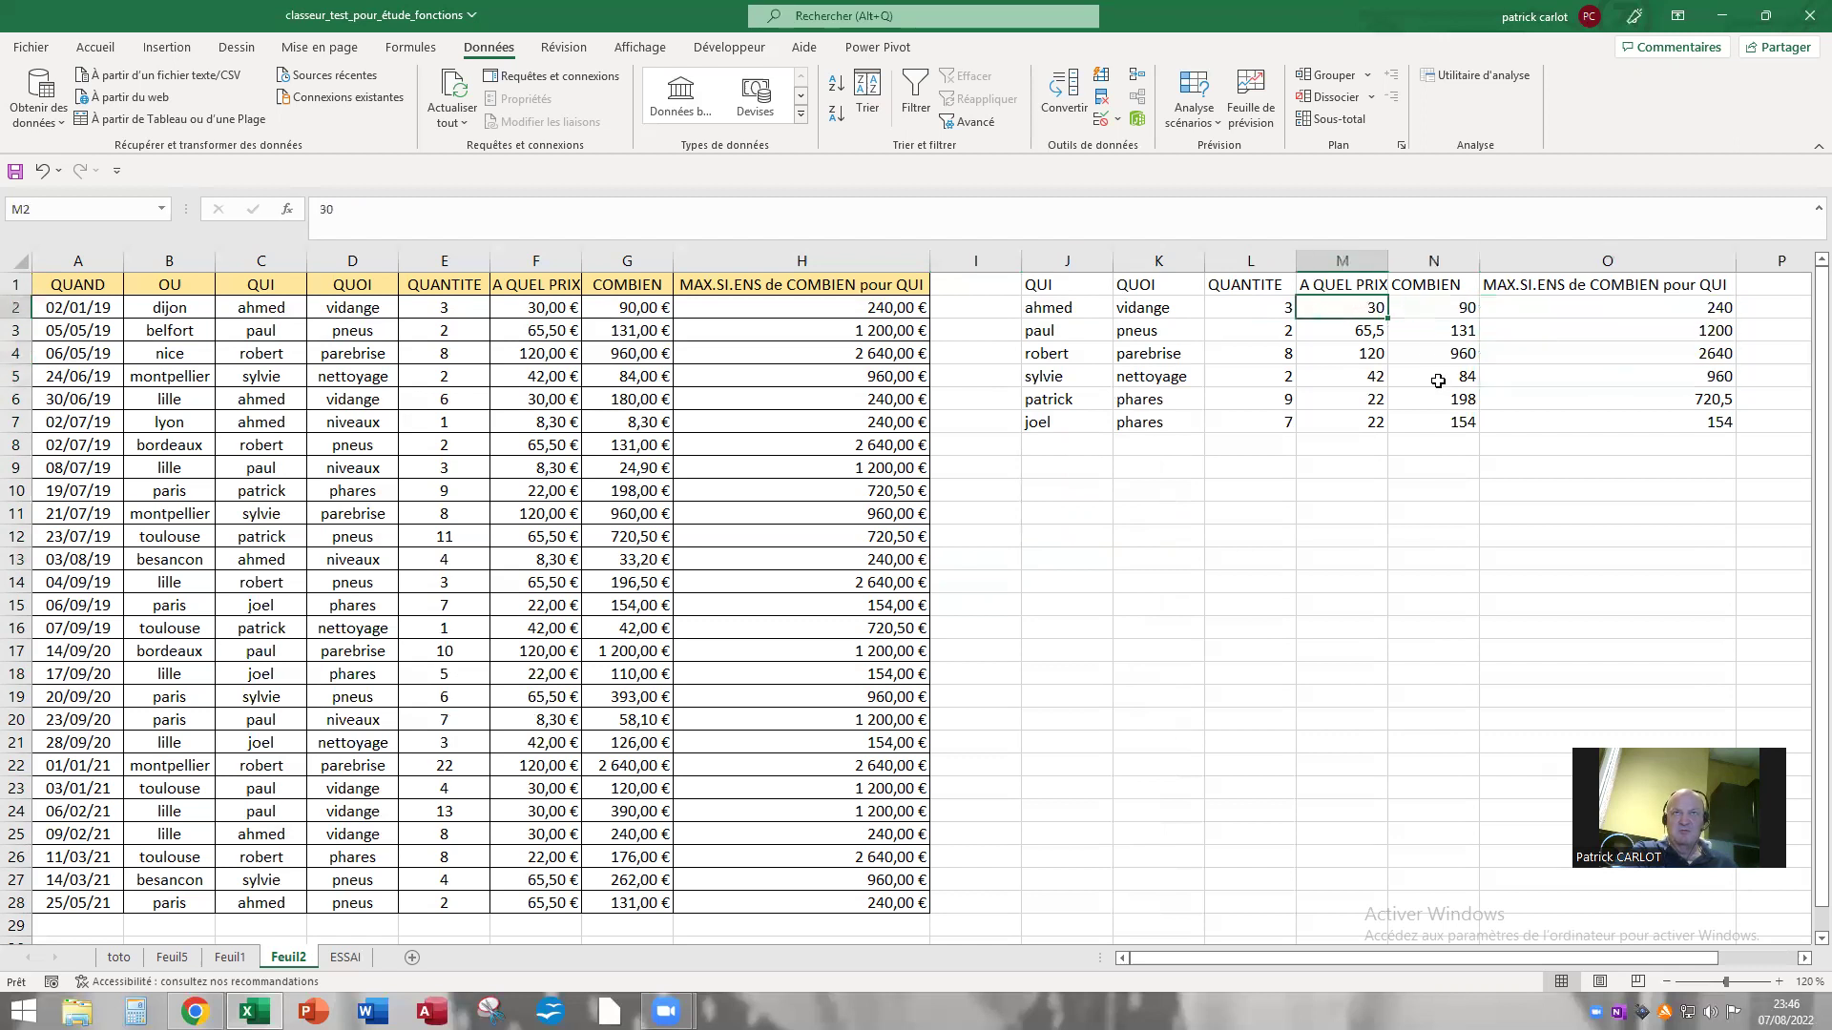
Select the QUI names J1:J7 together with the max totals O1:O7.
{"action": "left_click_drag", "start_coordinate": [1302, 497], "coordinate": [1241, 515]}
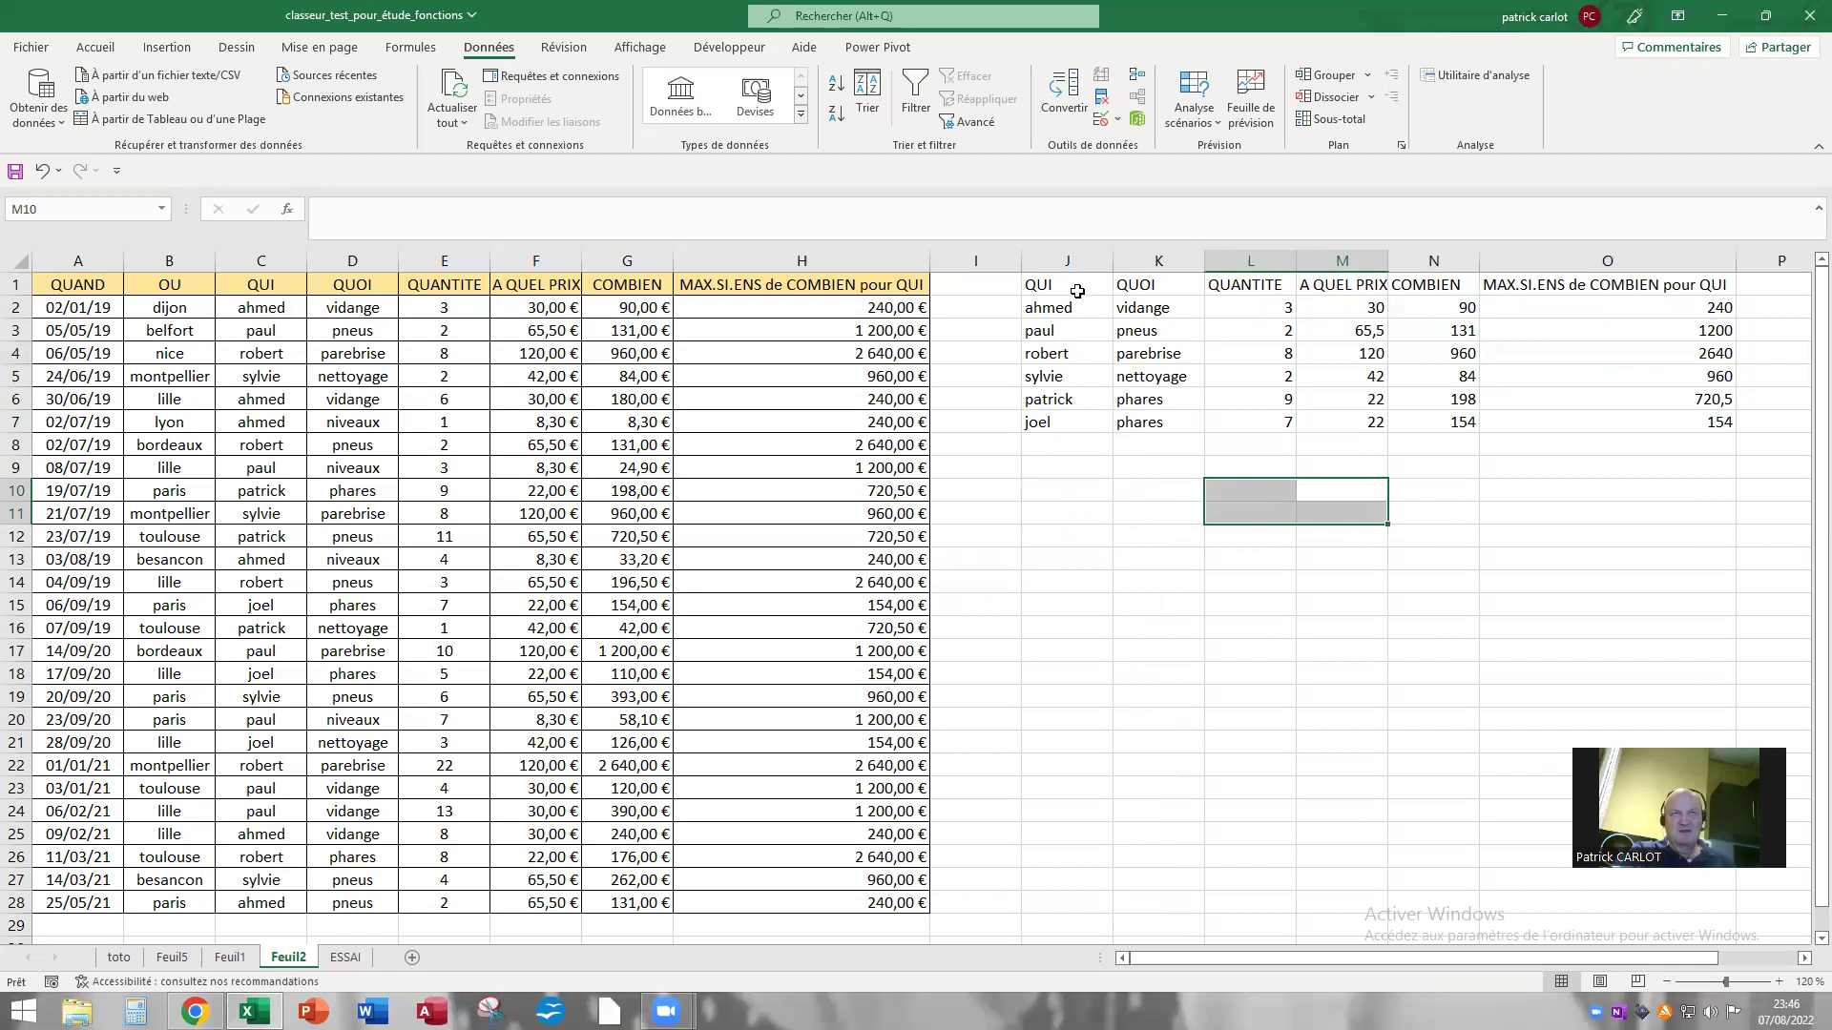
{"action": "left_click_drag", "start_coordinate": [1073, 282], "coordinate": [1075, 426]}
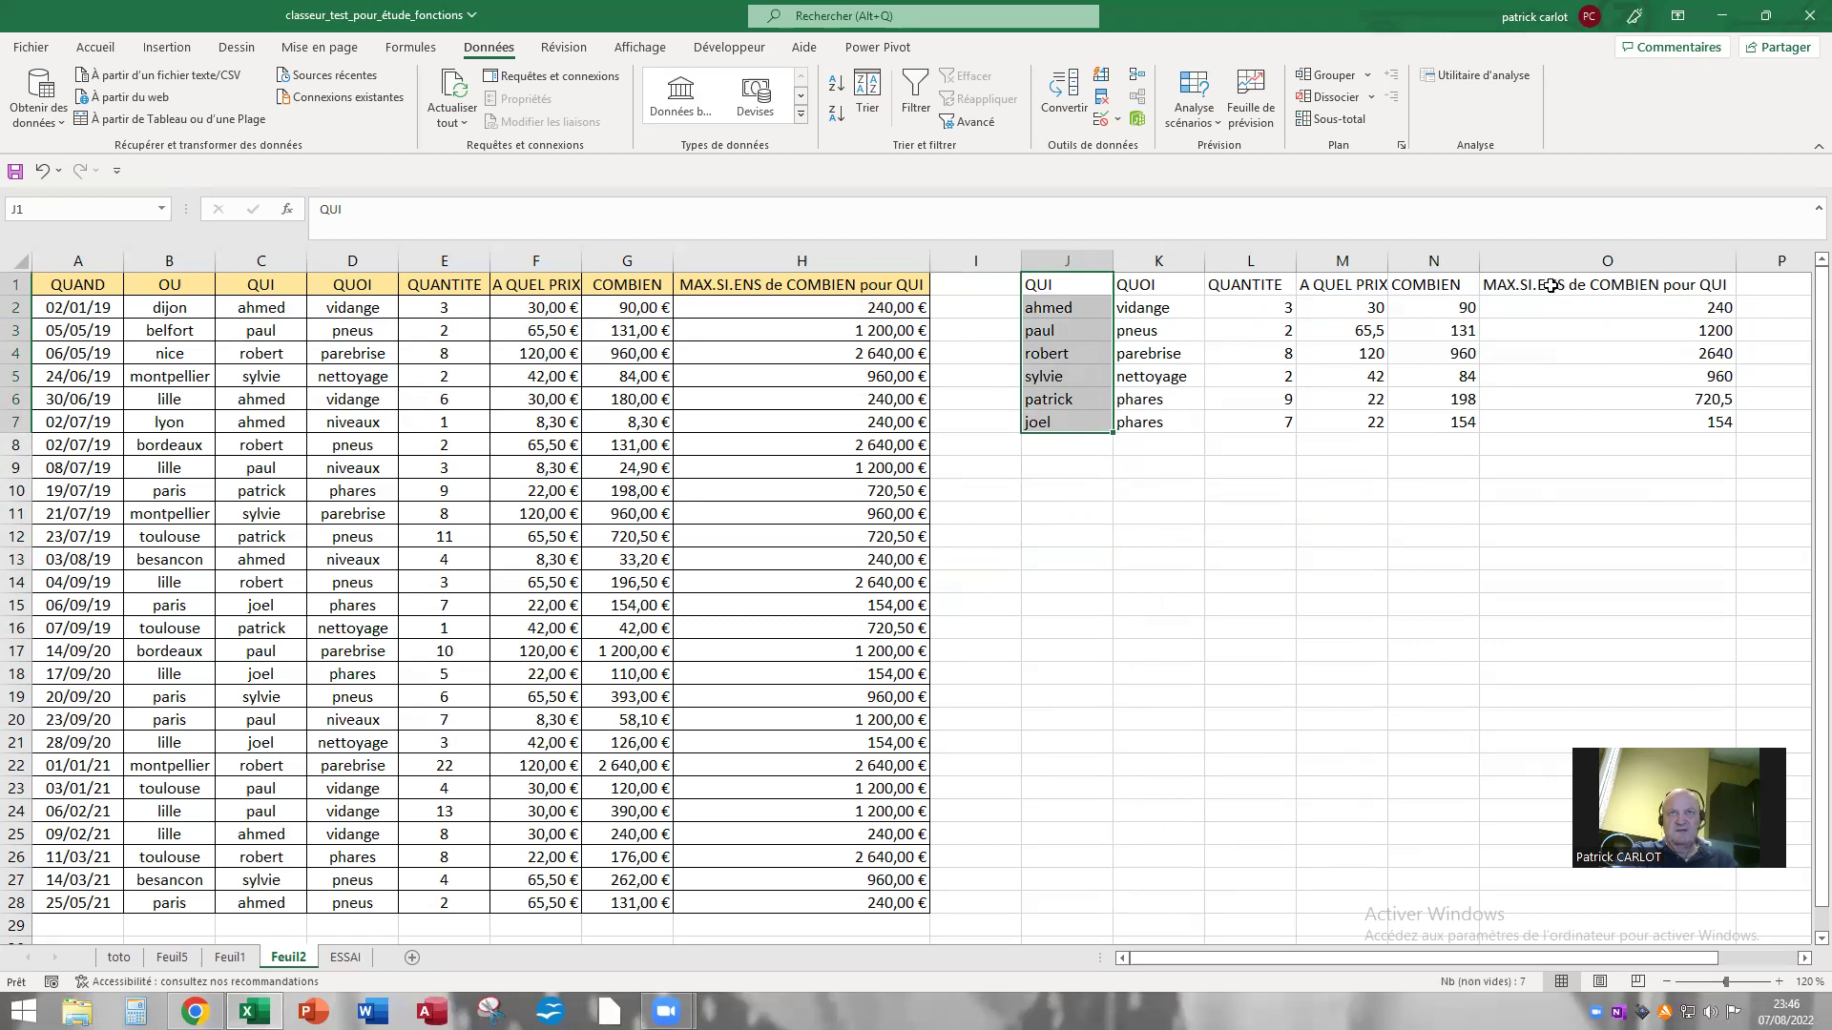
{"action": "left_click_drag", "start_coordinate": [1540, 284], "coordinate": [1536, 422], "text": "ctrl"}
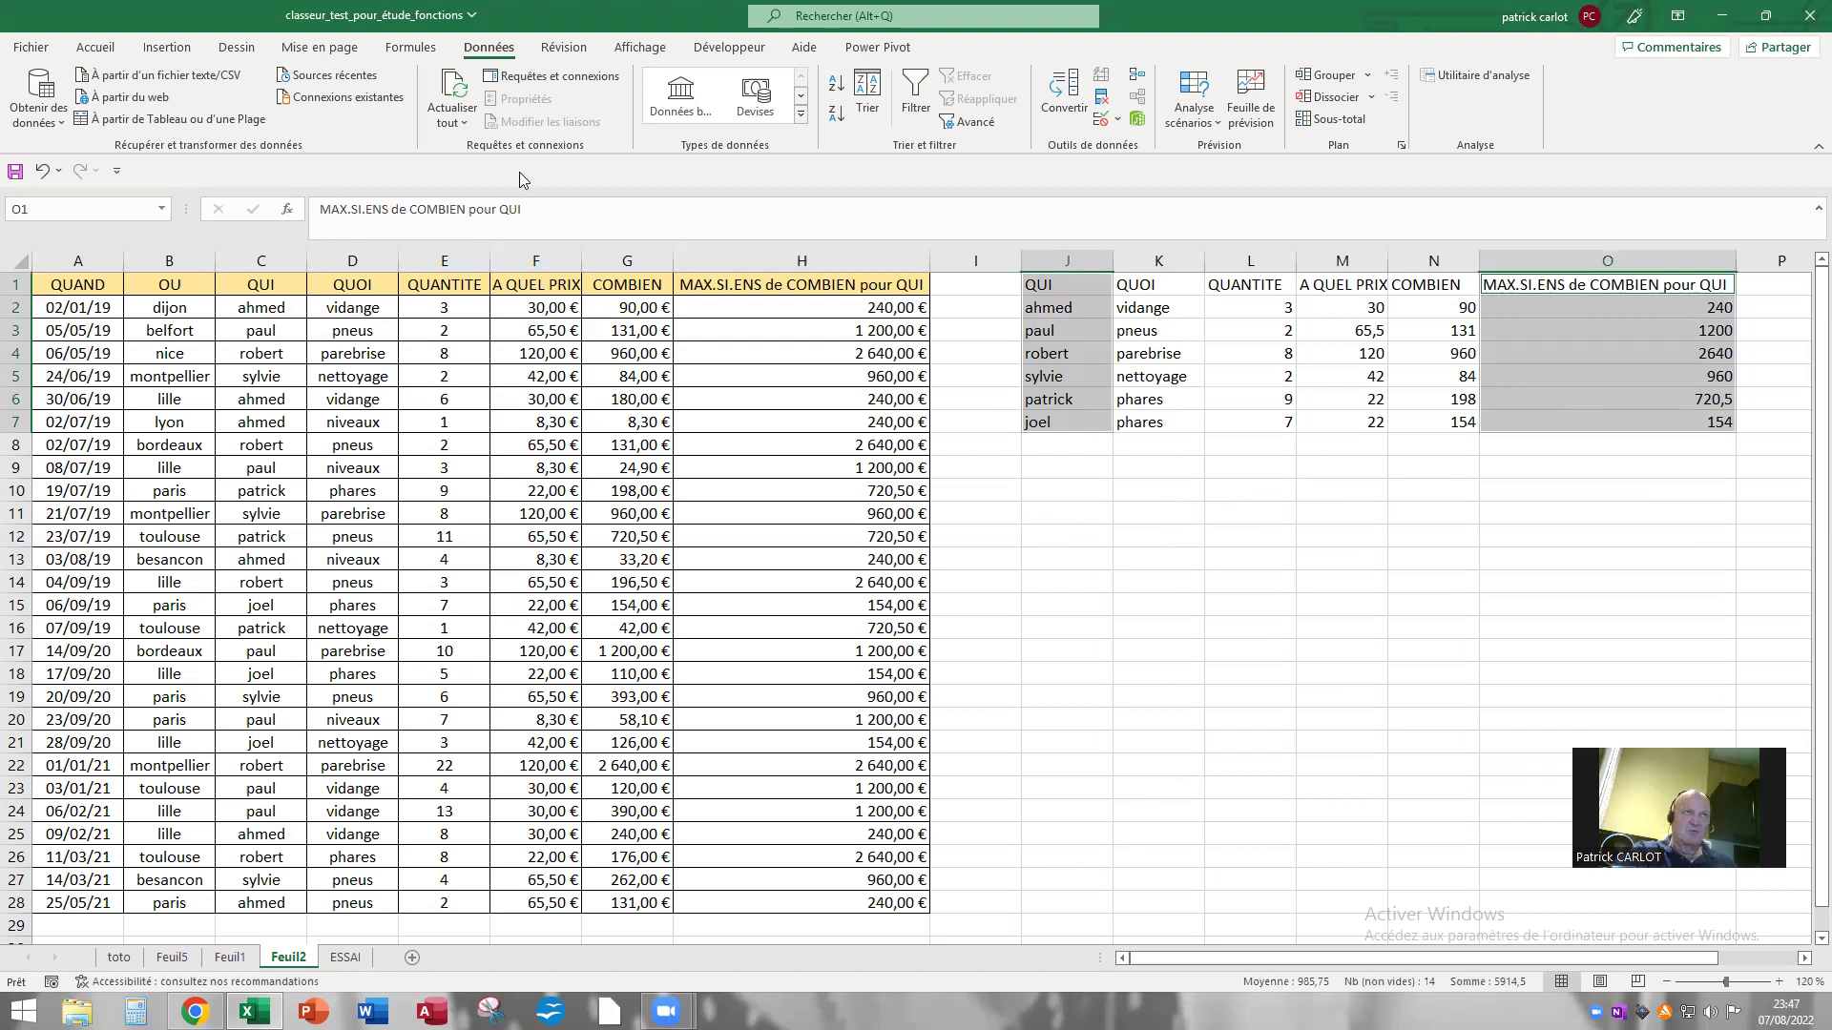
Insert a 3D pie chart of the selection, placed and widened beside the summary table.
{"action": "left_click", "coordinate": [168, 53]}
{"action": "left_click", "coordinate": [784, 120]}
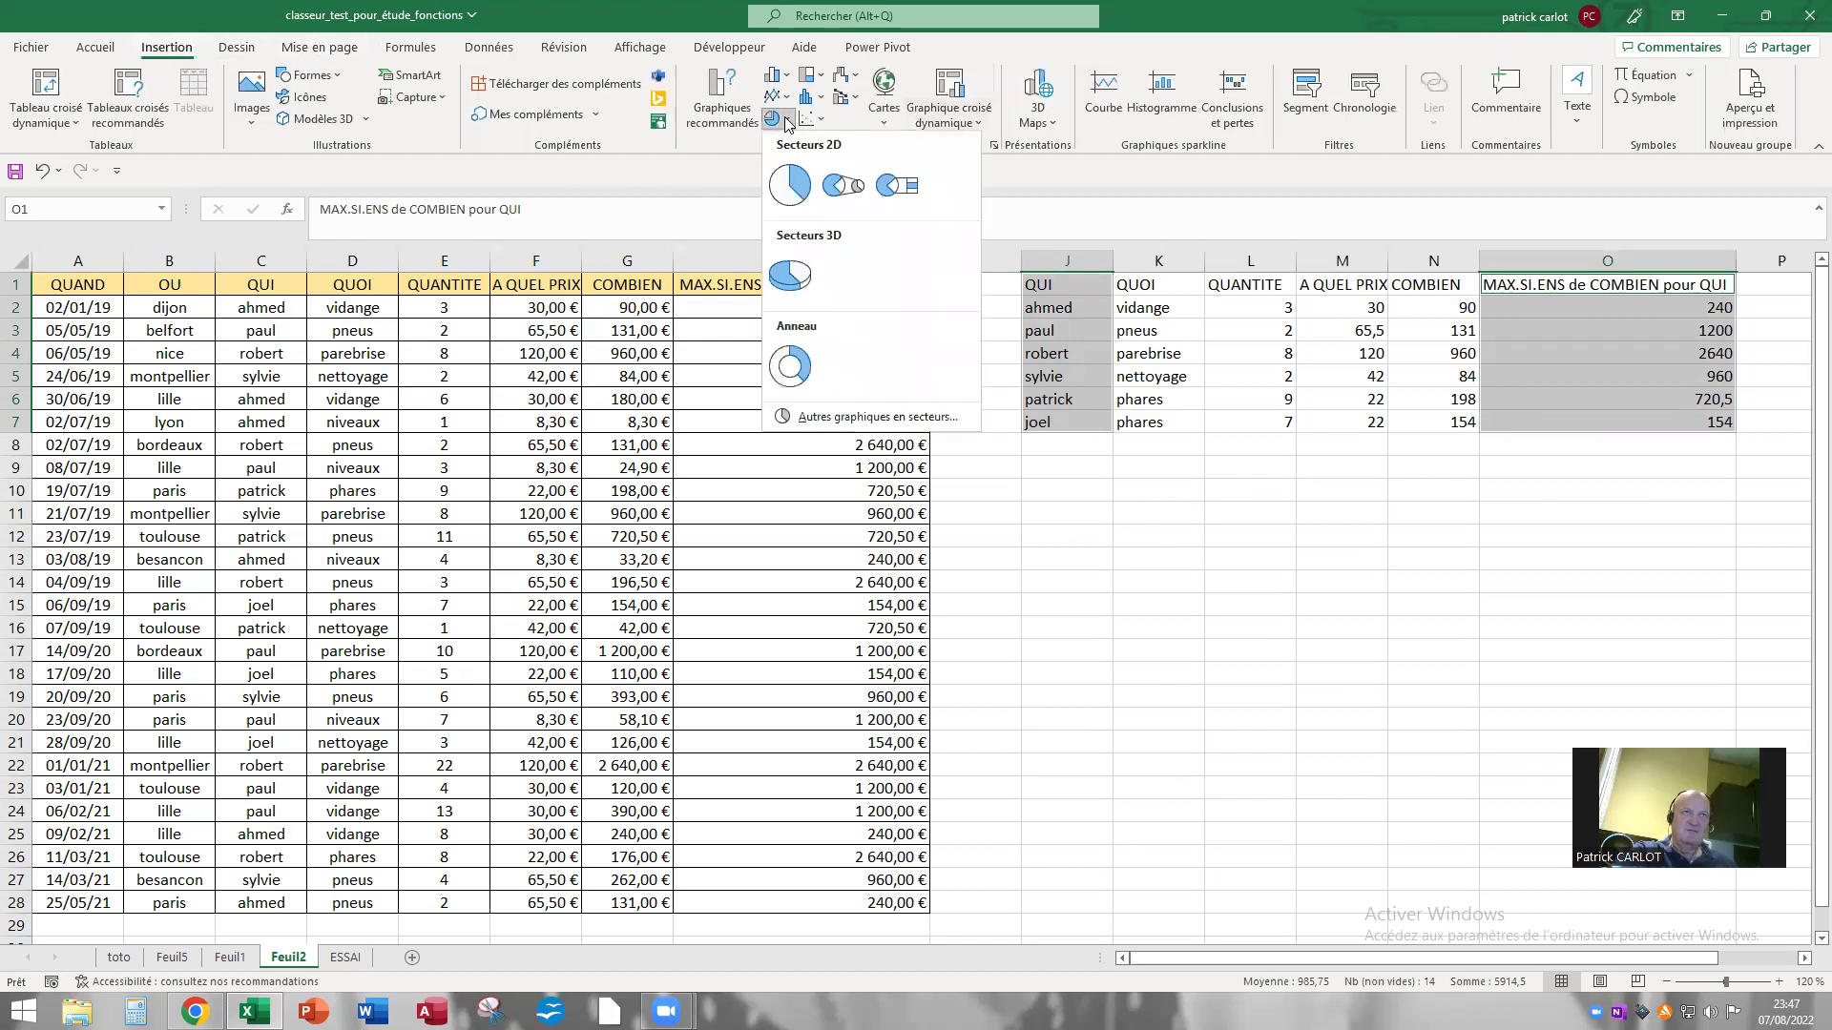
{"action": "left_click", "coordinate": [793, 278]}
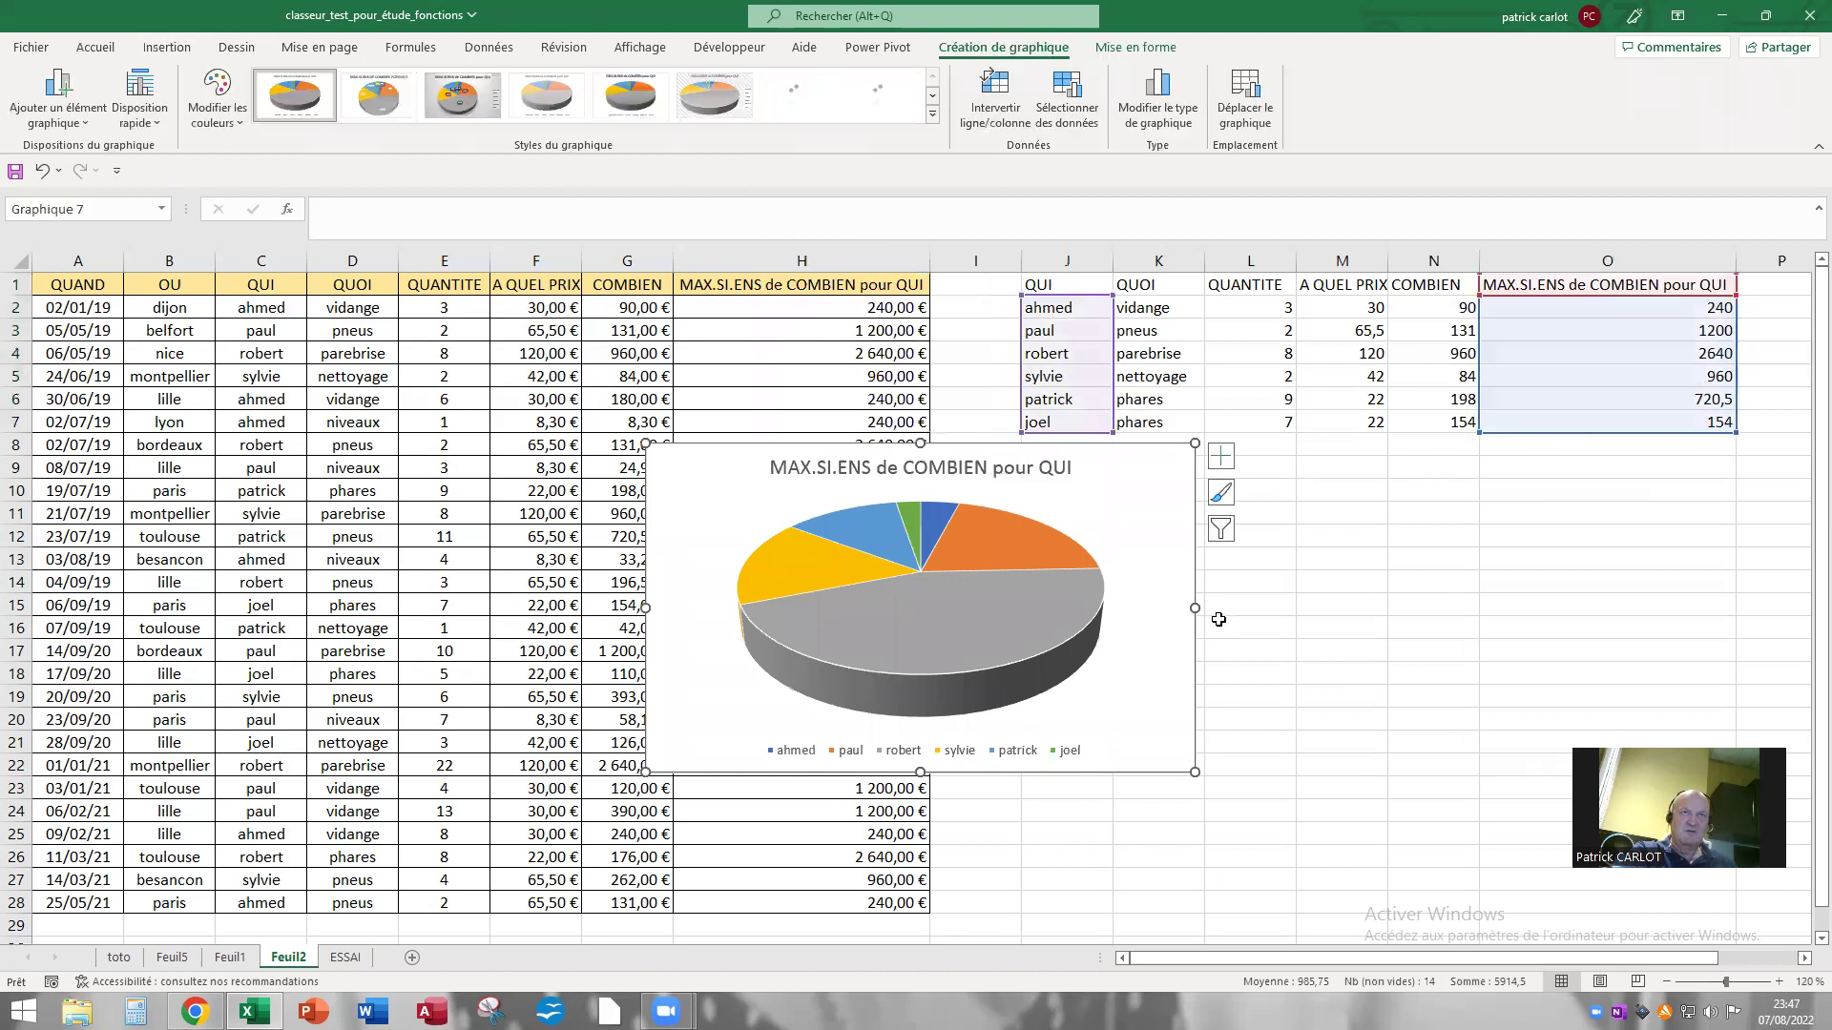
{"action": "left_click_drag", "start_coordinate": [1189, 576], "coordinate": [1570, 572]}
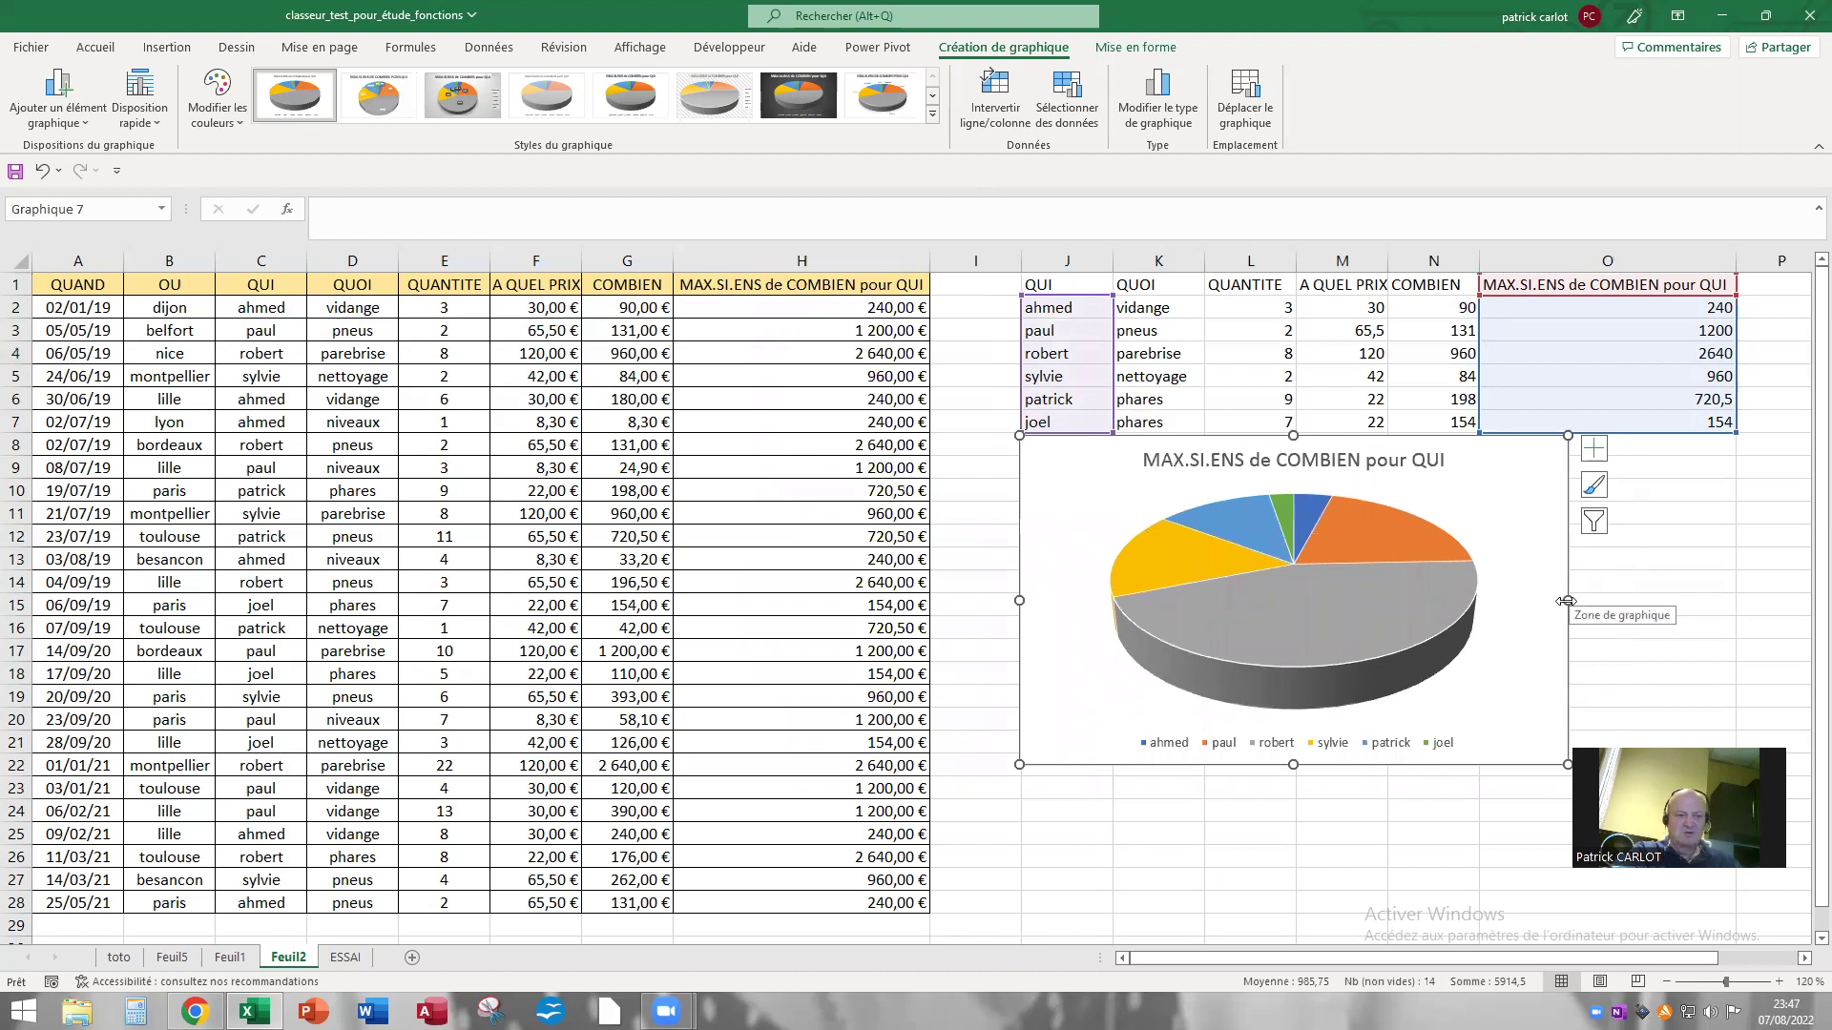
{"action": "left_click_drag", "start_coordinate": [1567, 600], "coordinate": [1735, 600]}
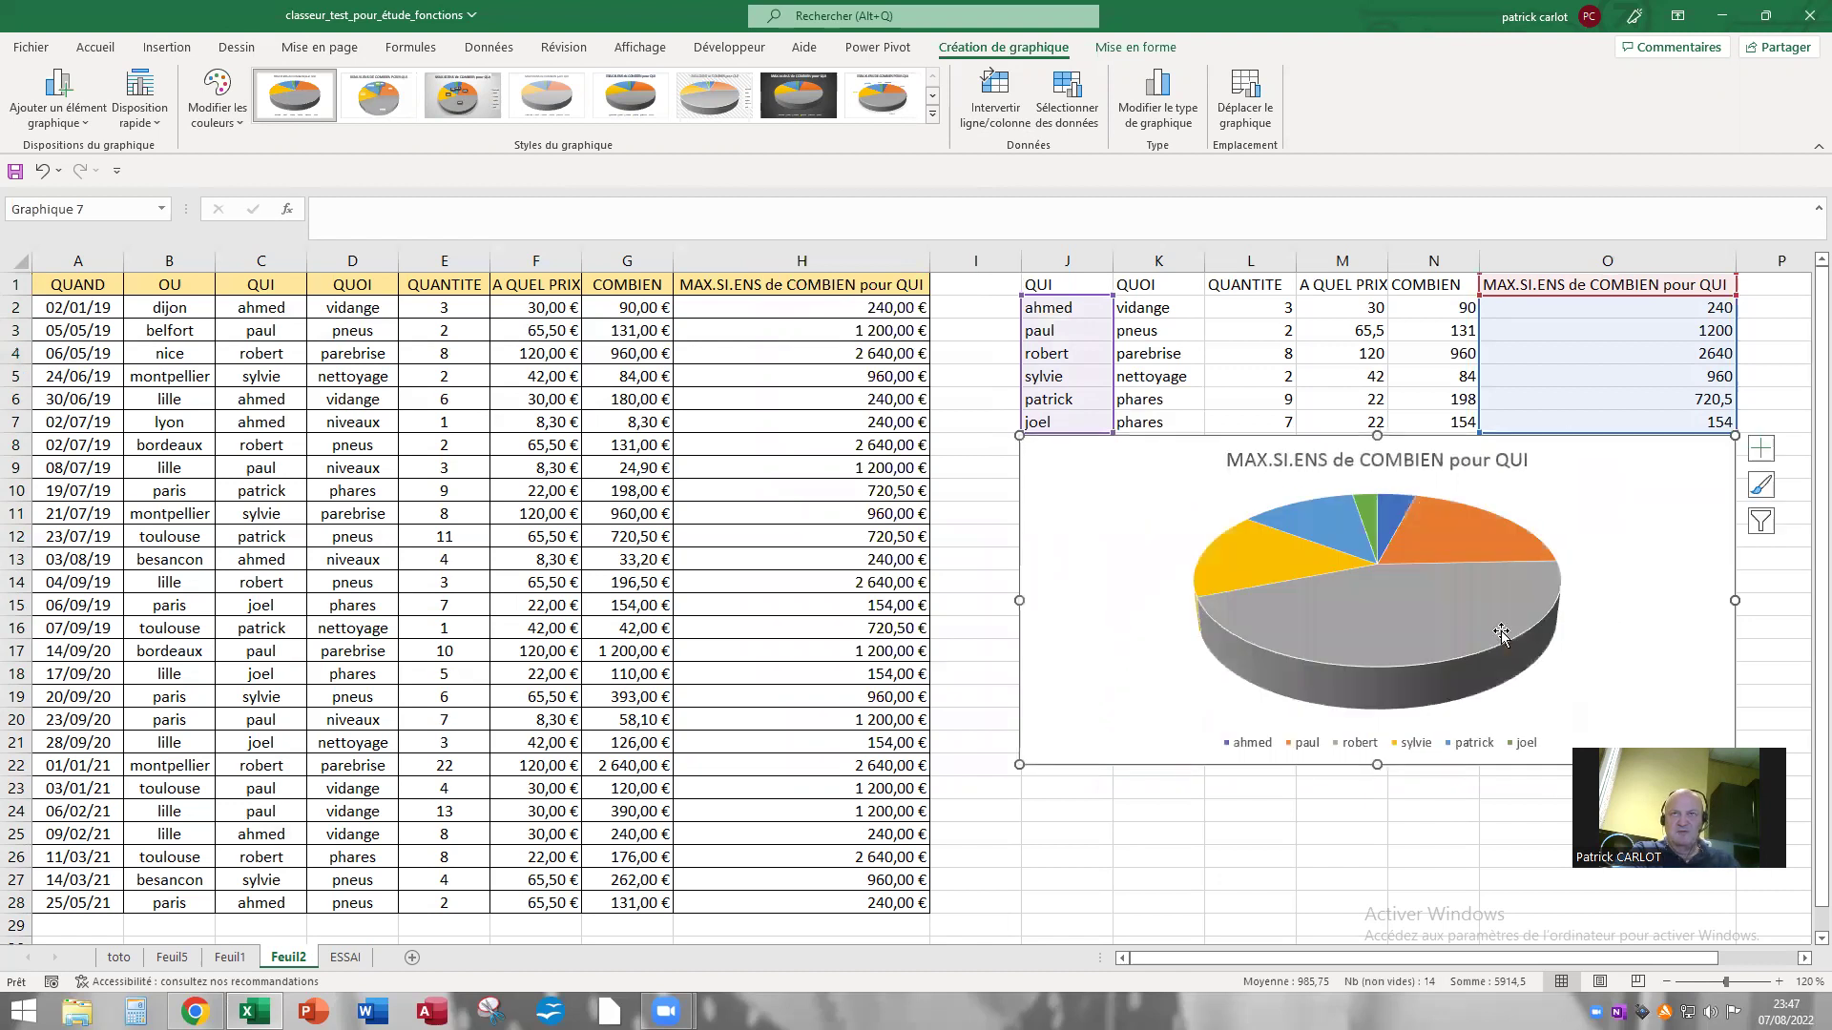
{"action": "left_click_drag", "start_coordinate": [1374, 763], "coordinate": [1375, 775]}
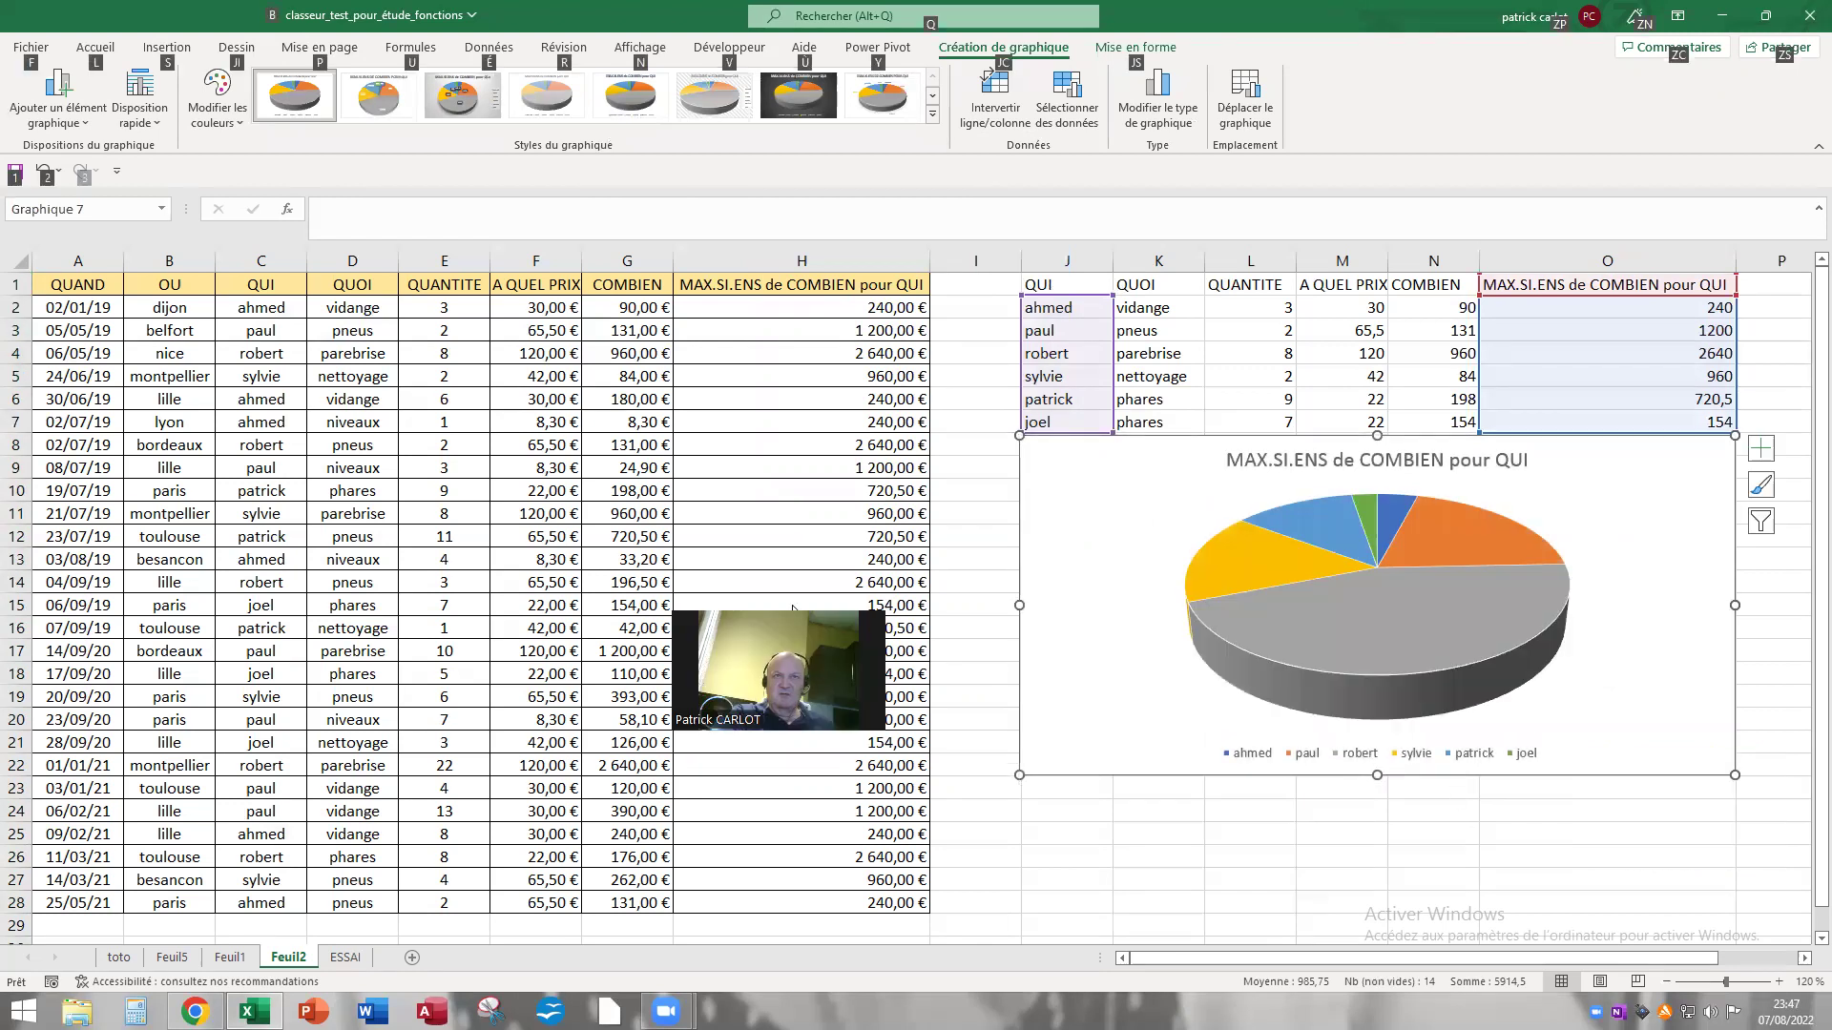
Select the chart title, the pie slices, then paul's orange slice.
{"action": "left_click", "coordinate": [1385, 458]}
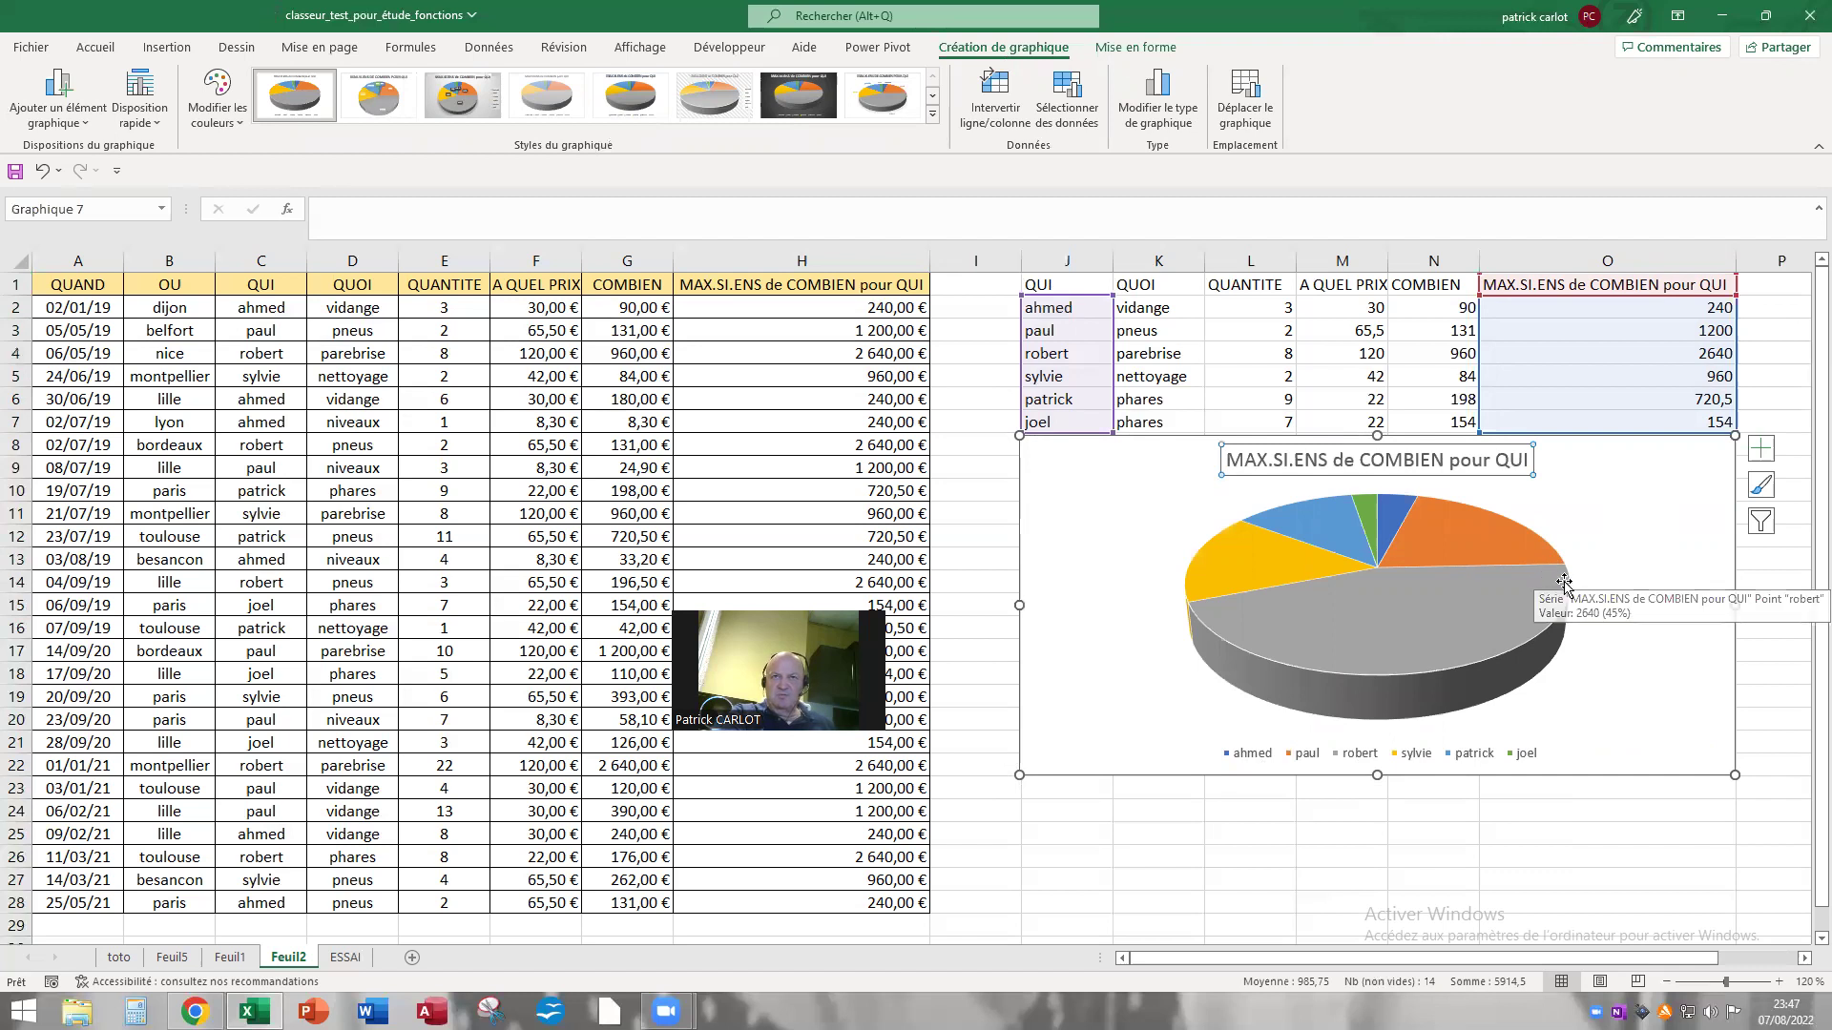
{"action": "left_click", "coordinate": [1461, 540]}
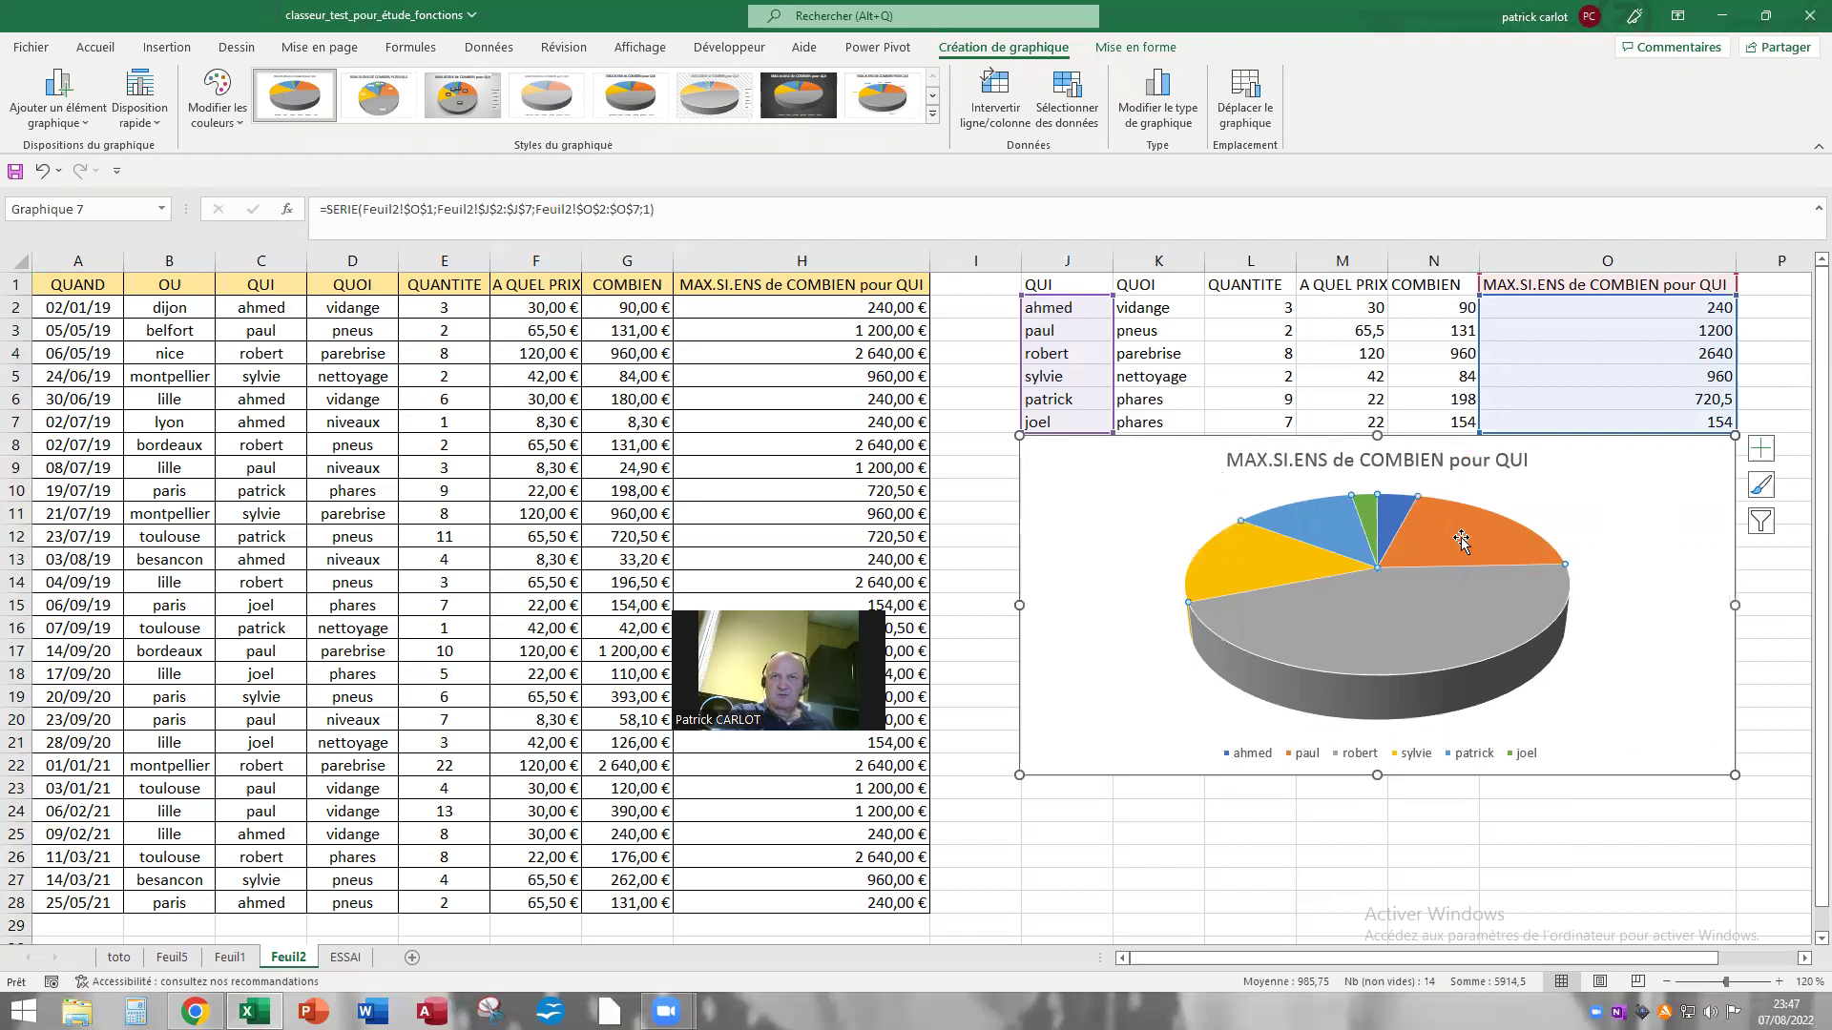
{"action": "left_click", "coordinate": [1462, 554]}
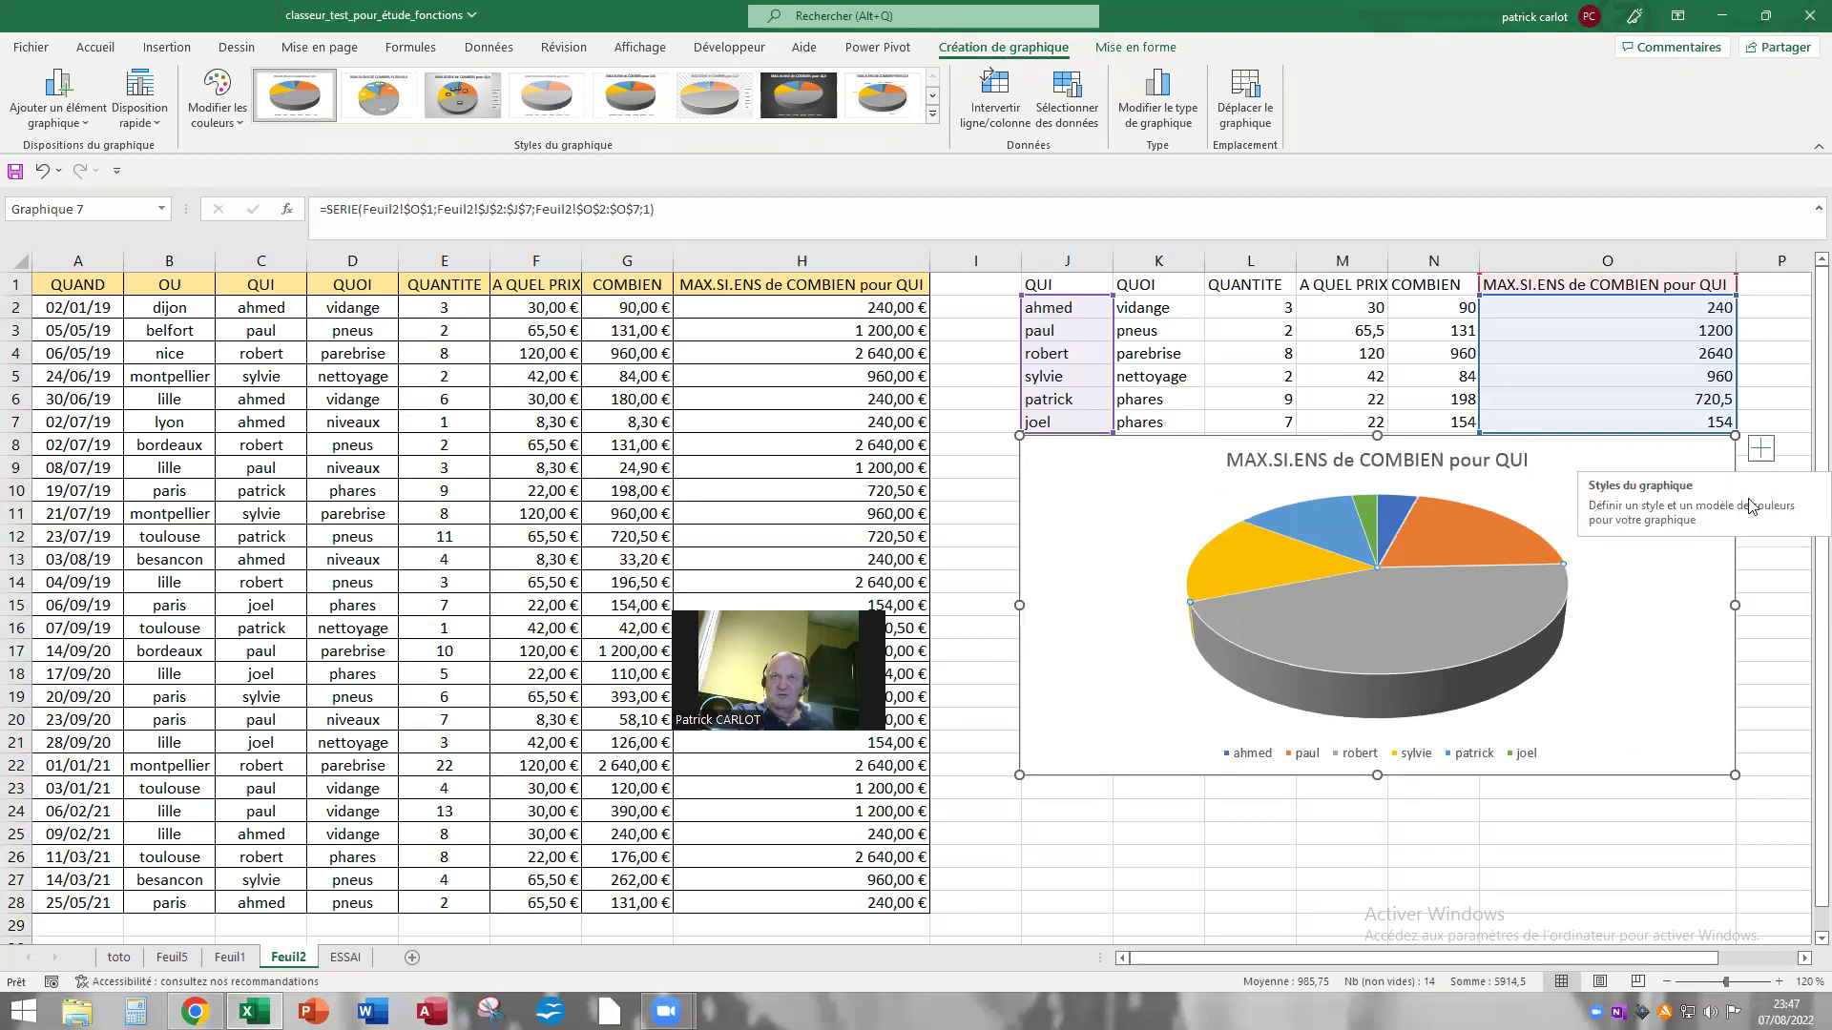
Apply chart Style 3 with grey gradient and percentage labels, then nudge the chart slightly.
{"action": "left_click", "coordinate": [1760, 645]}
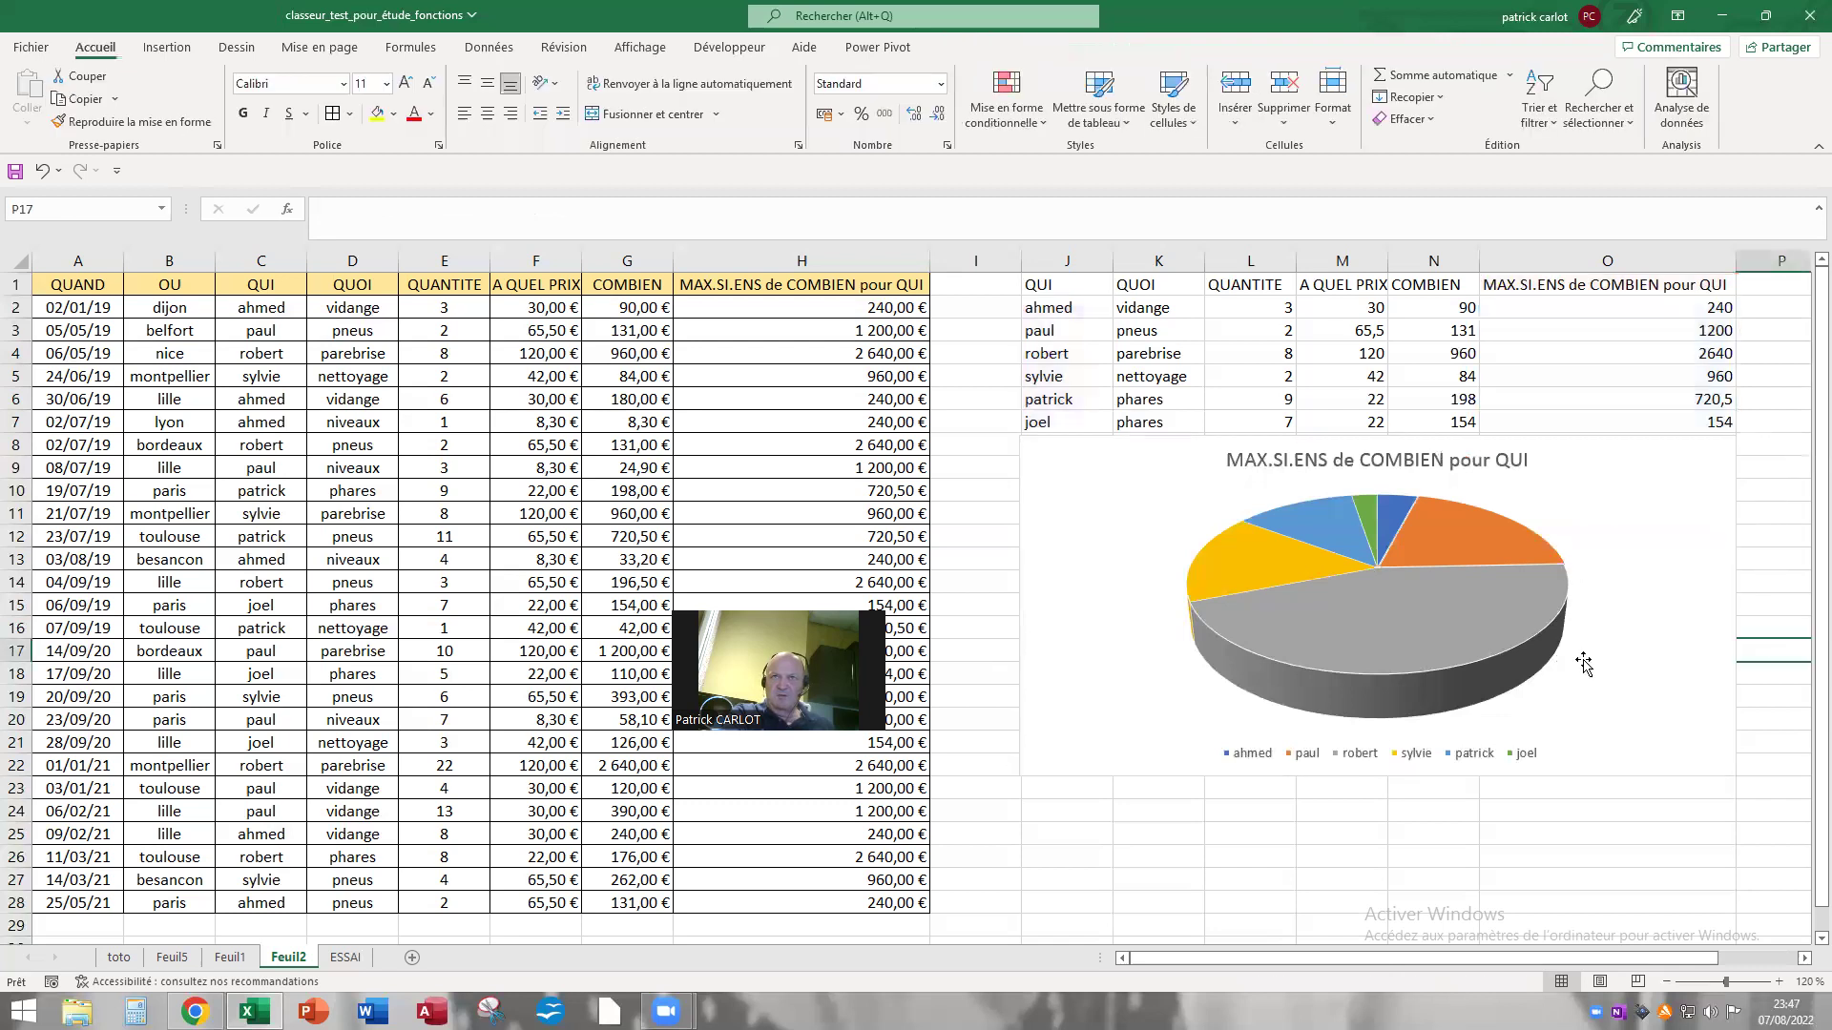
{"action": "left_click", "coordinate": [1627, 691]}
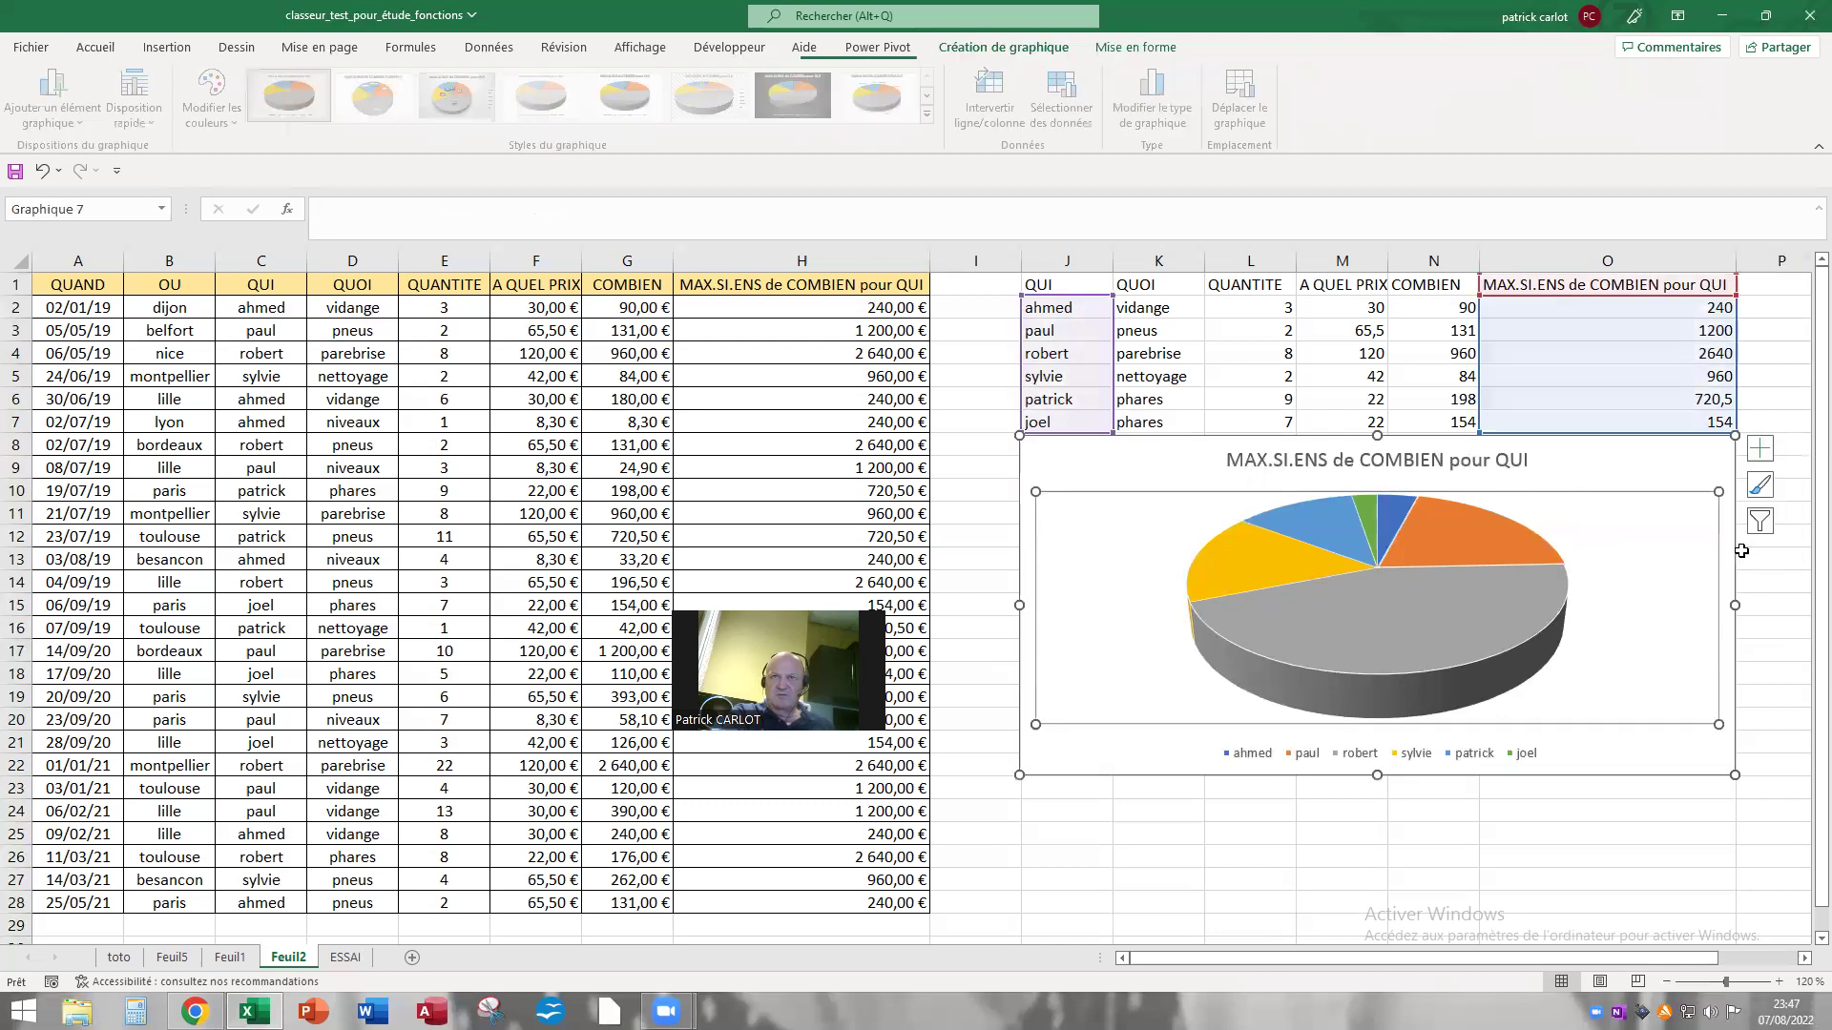
{"action": "left_click", "coordinate": [1761, 486]}
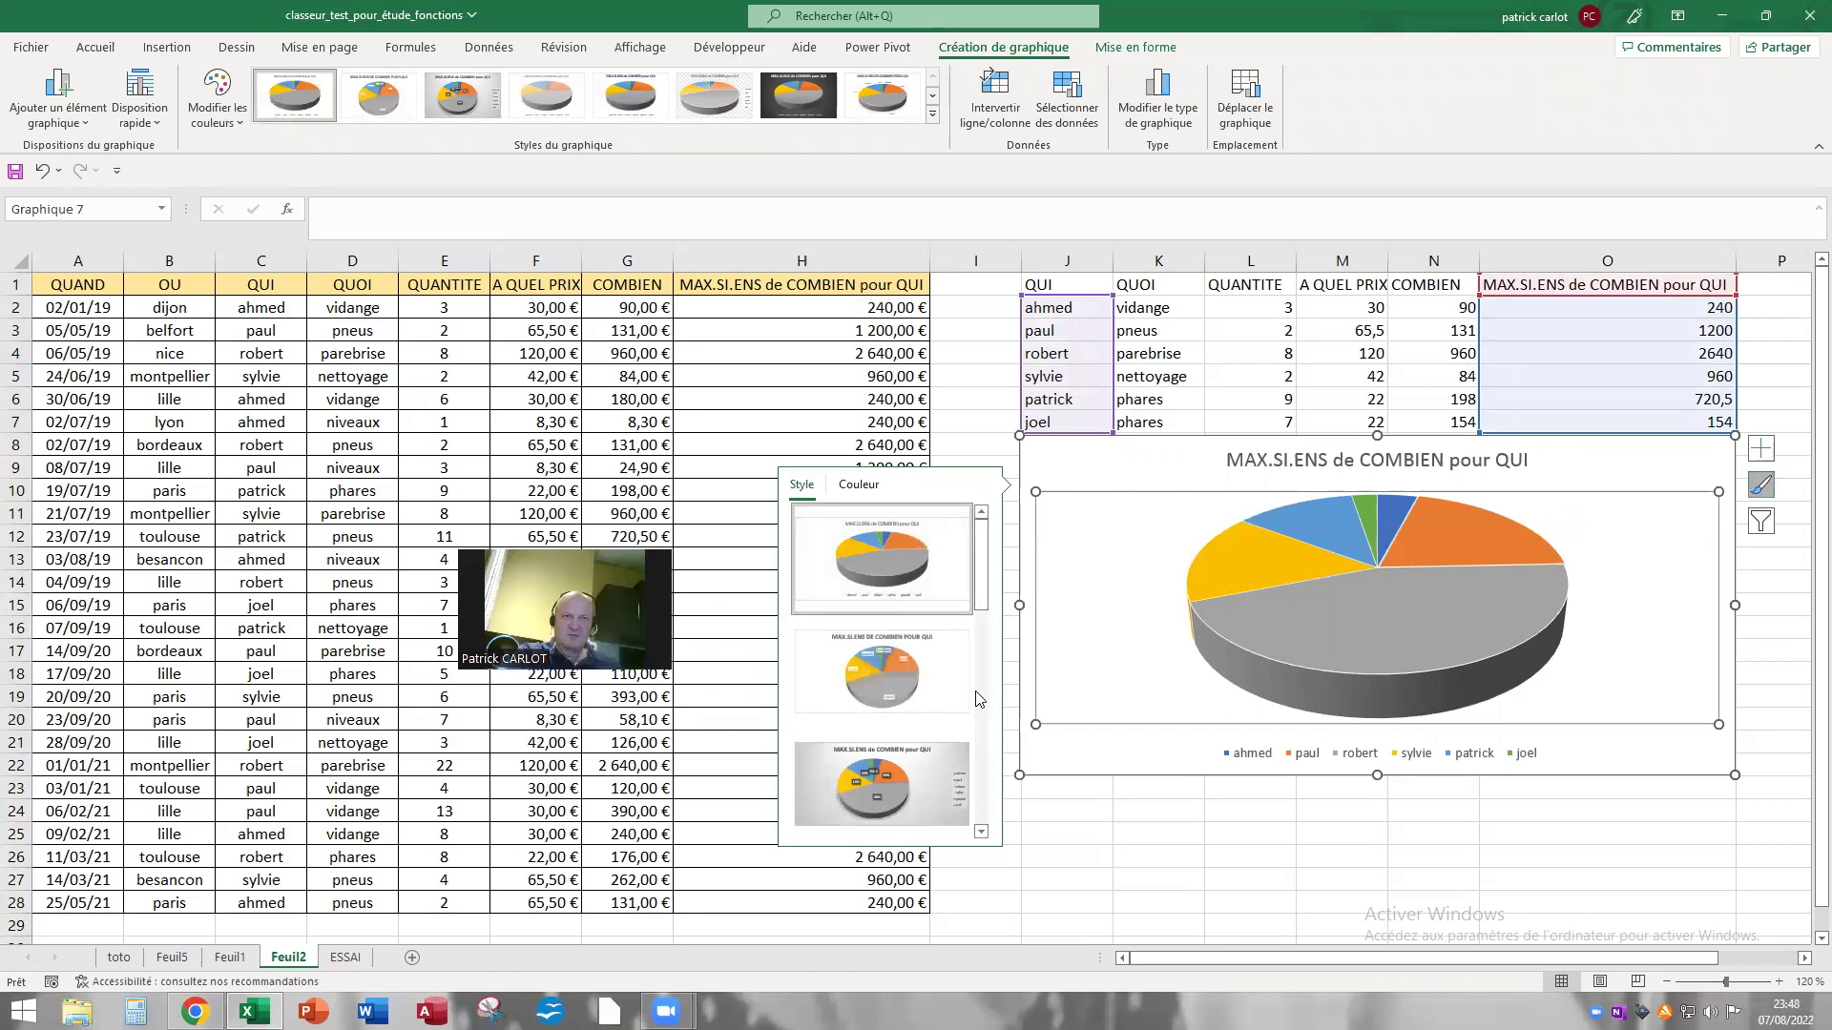
{"action": "left_click", "coordinate": [931, 771]}
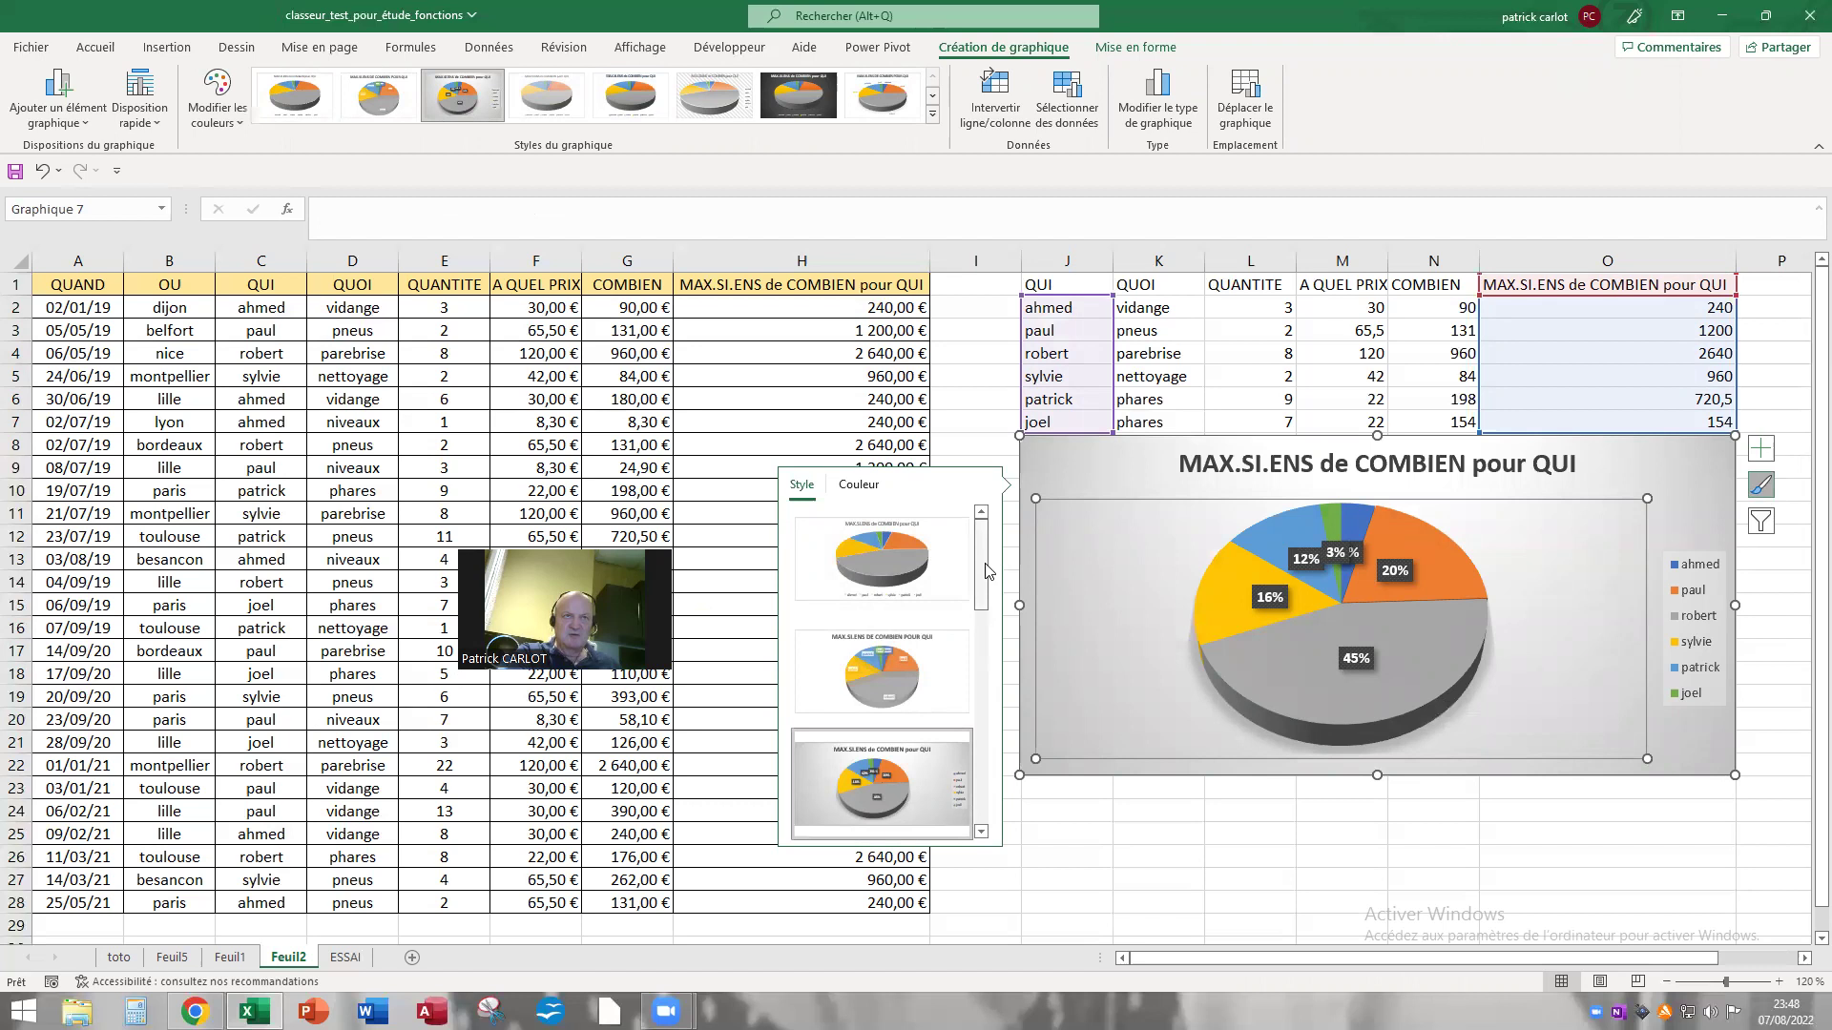
{"action": "left_click_drag", "start_coordinate": [983, 572], "coordinate": [990, 674]}
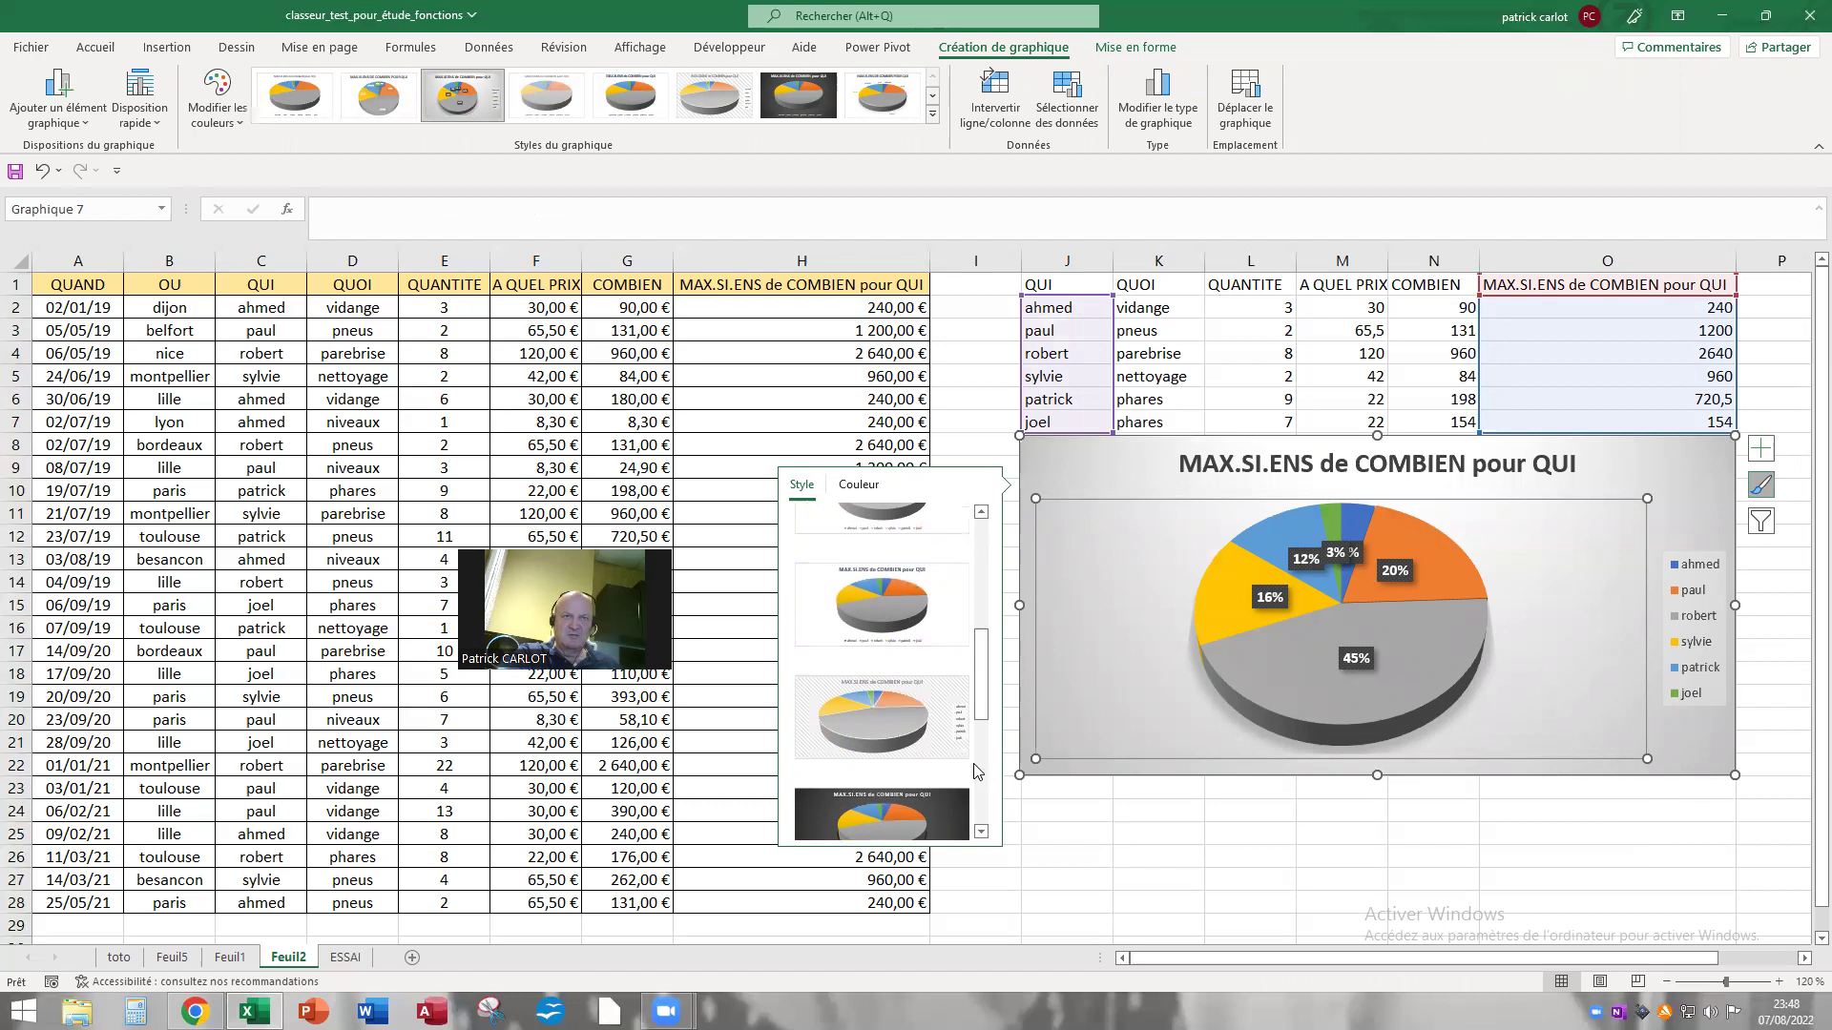
{"action": "left_click_drag", "start_coordinate": [981, 687], "coordinate": [981, 759]}
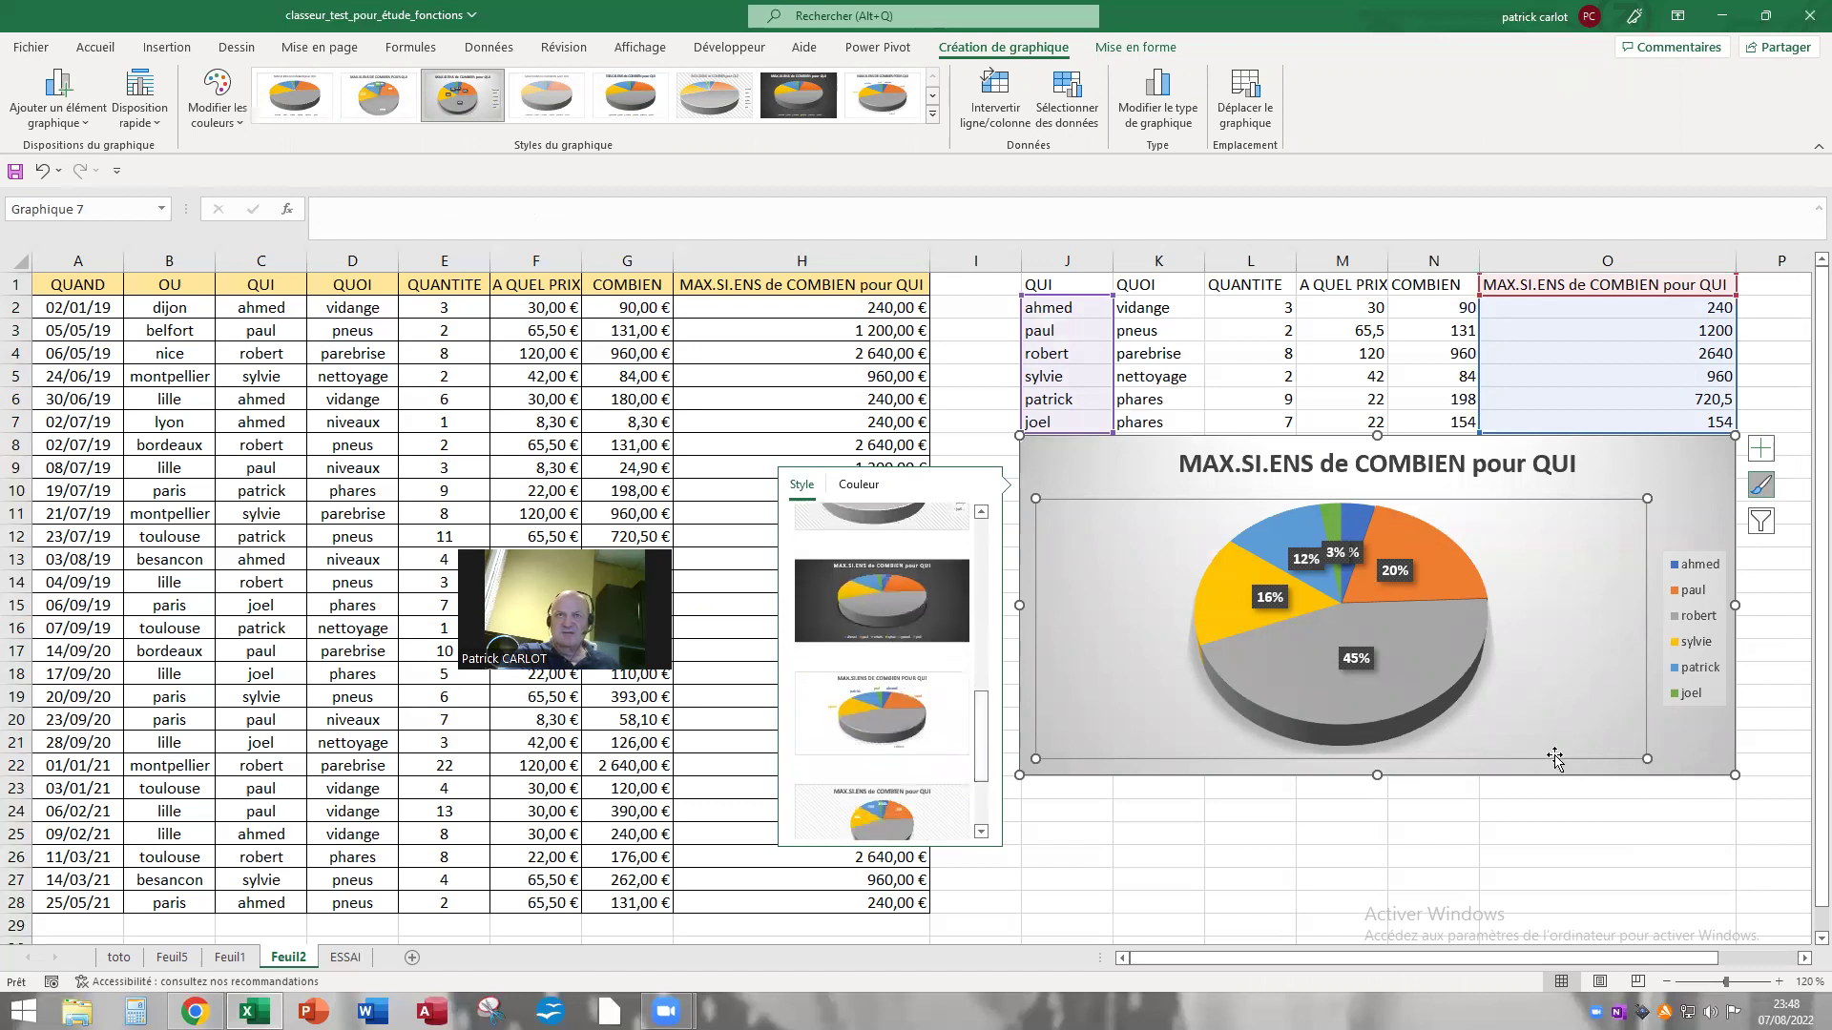
{"action": "left_click_drag", "start_coordinate": [1703, 780], "coordinate": [1696, 787]}
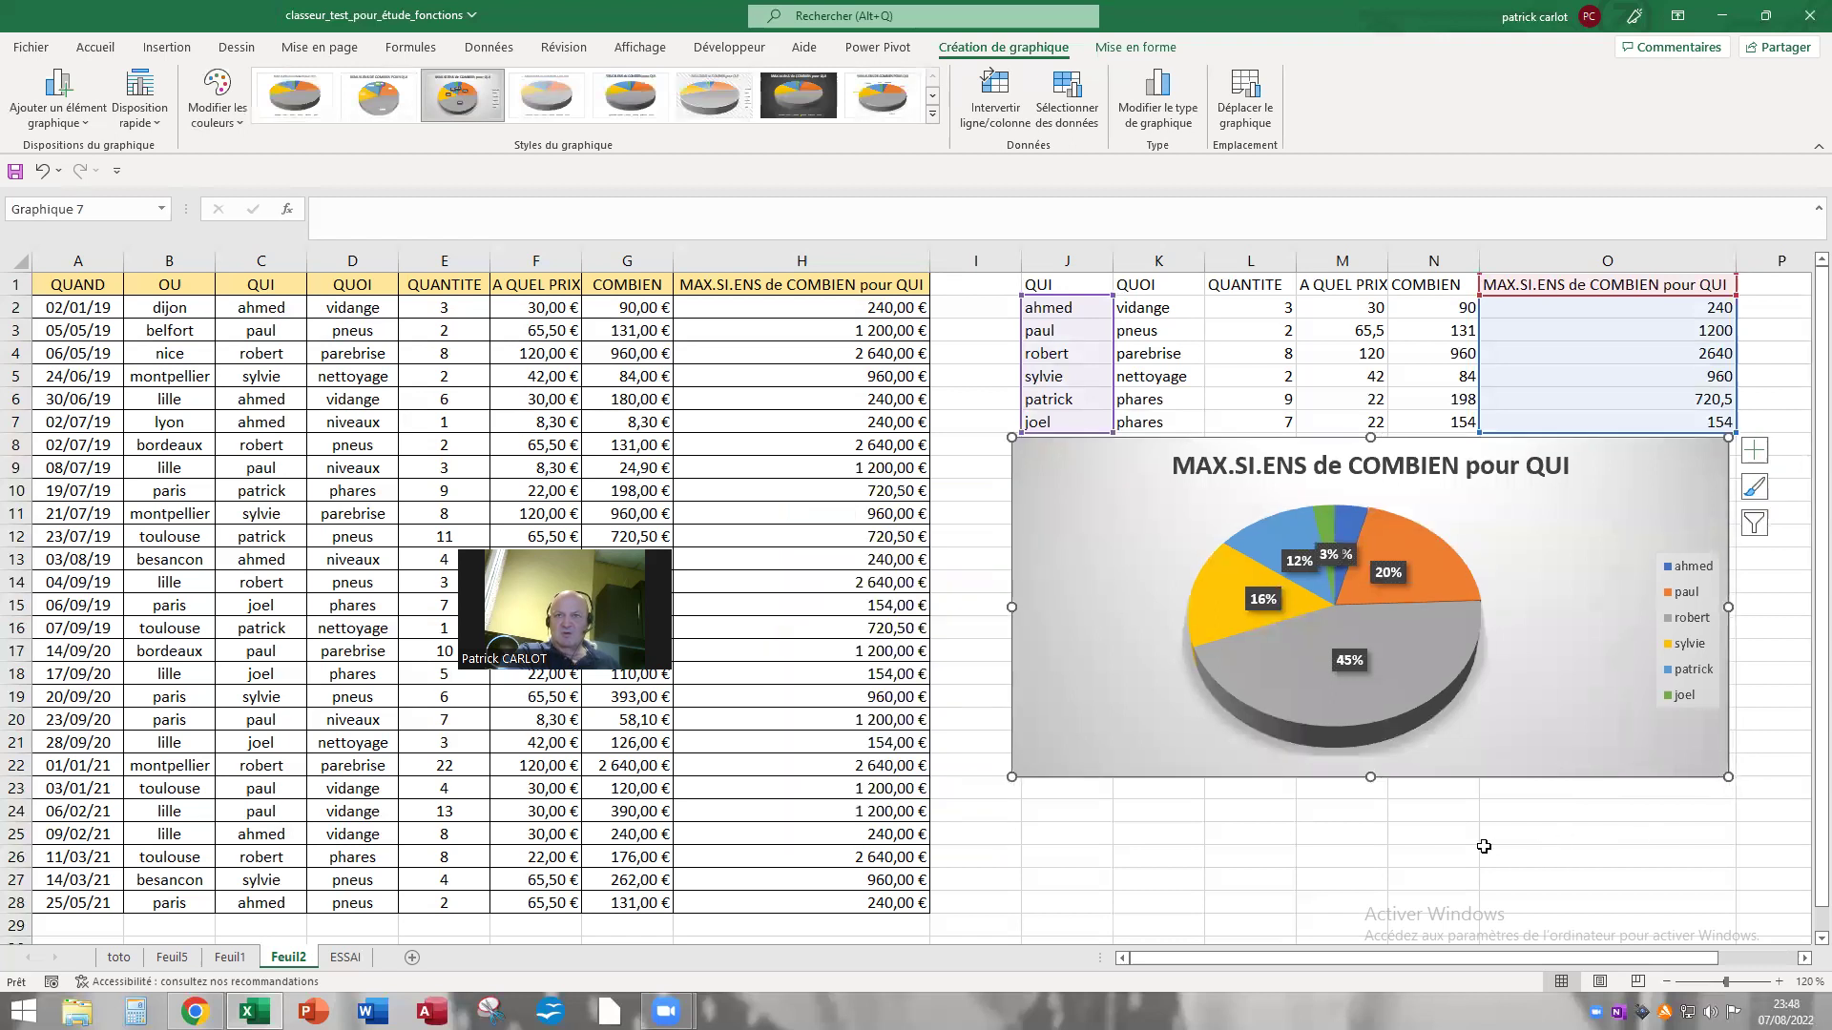
Cut the styled 3D pie chart from Feuil2, then select the whole J1:O7 summary table.
{"action": "right_click", "coordinate": [1327, 774]}
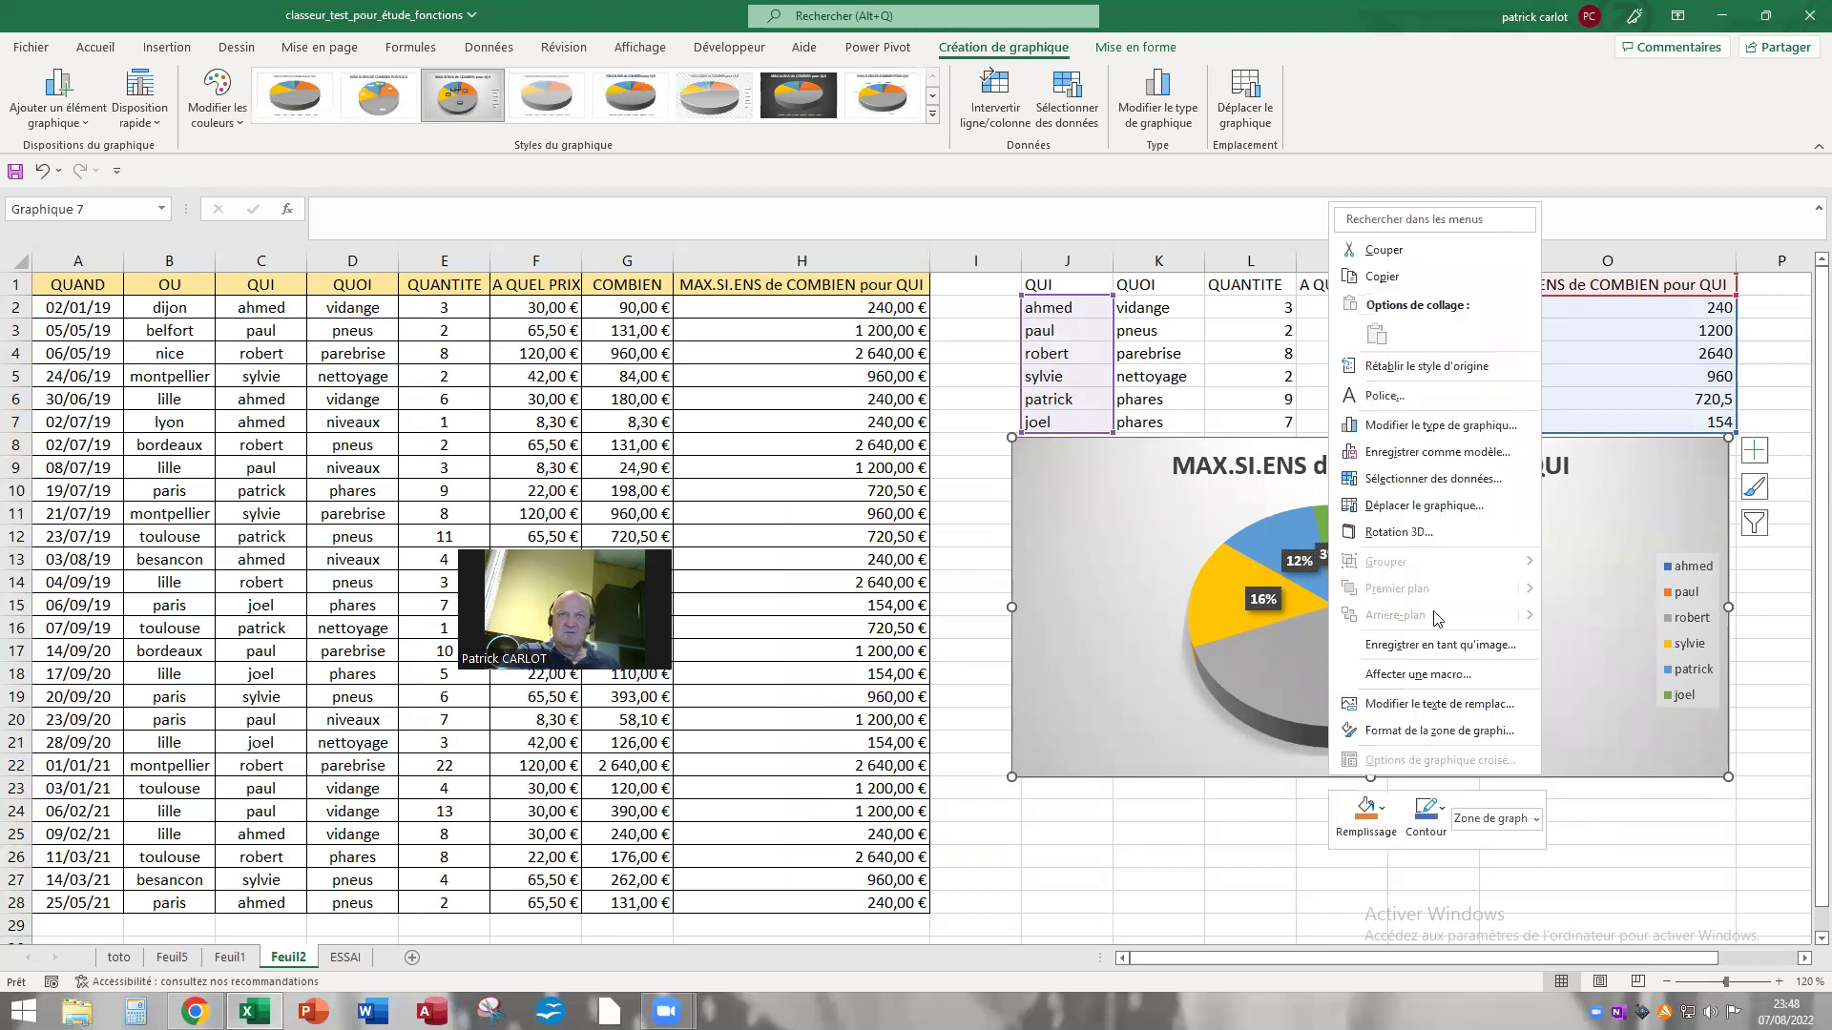
{"action": "left_click", "coordinate": [1374, 250]}
{"action": "left_click", "coordinate": [1086, 358]}
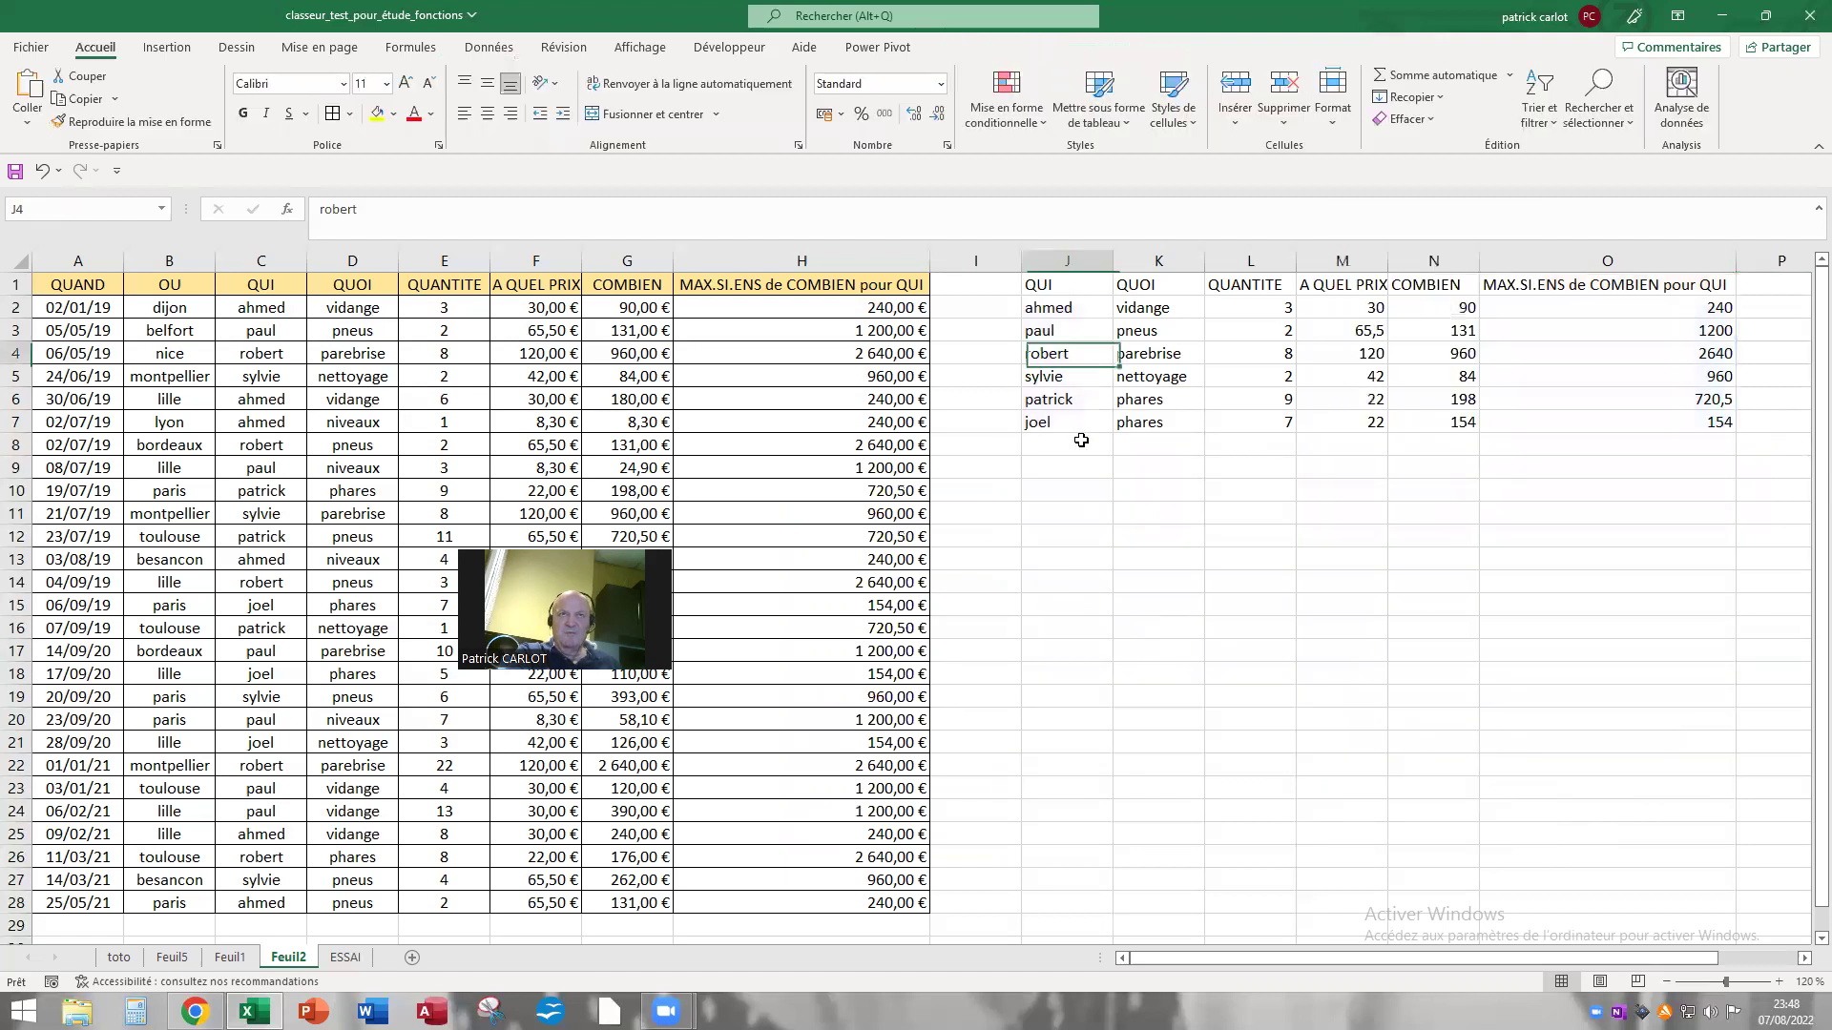
{"action": "key", "text": "ctrl+a"}
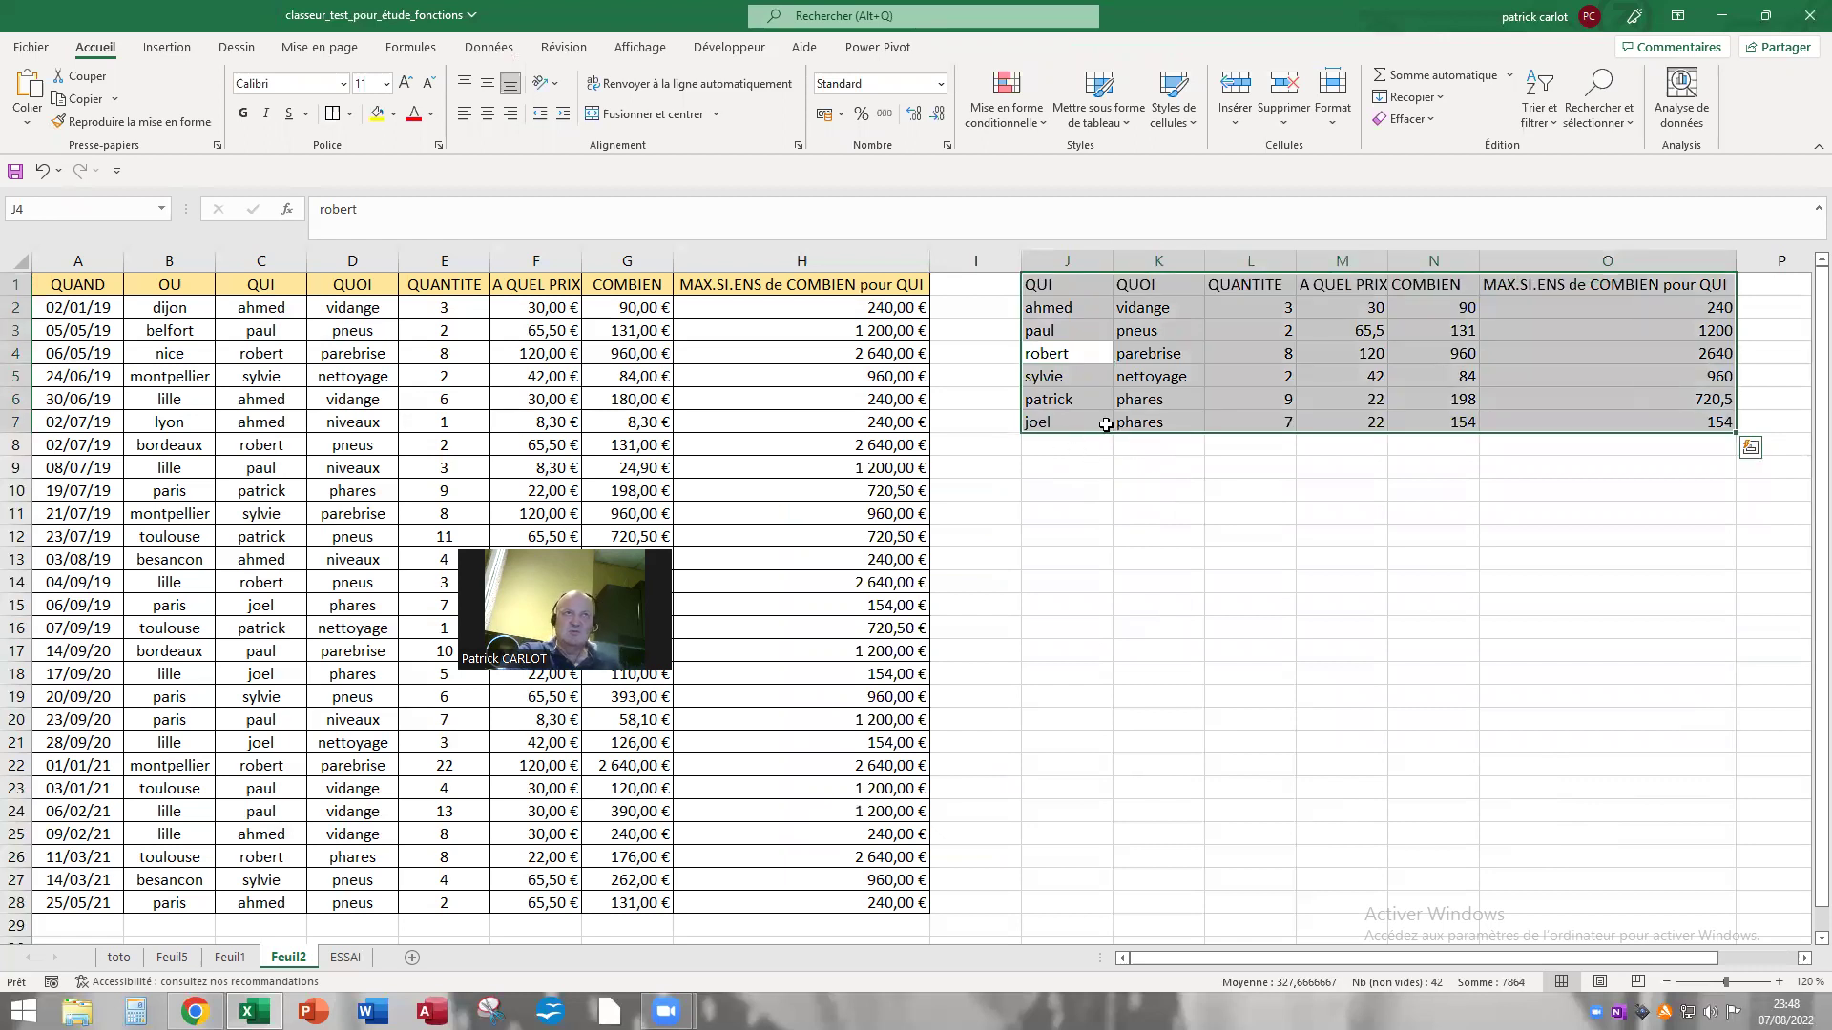
Insert a 3D pie chart of the table's quantities, move it beside the table and widen it.
{"action": "left_click", "coordinate": [167, 48]}
{"action": "left_click", "coordinate": [787, 121]}
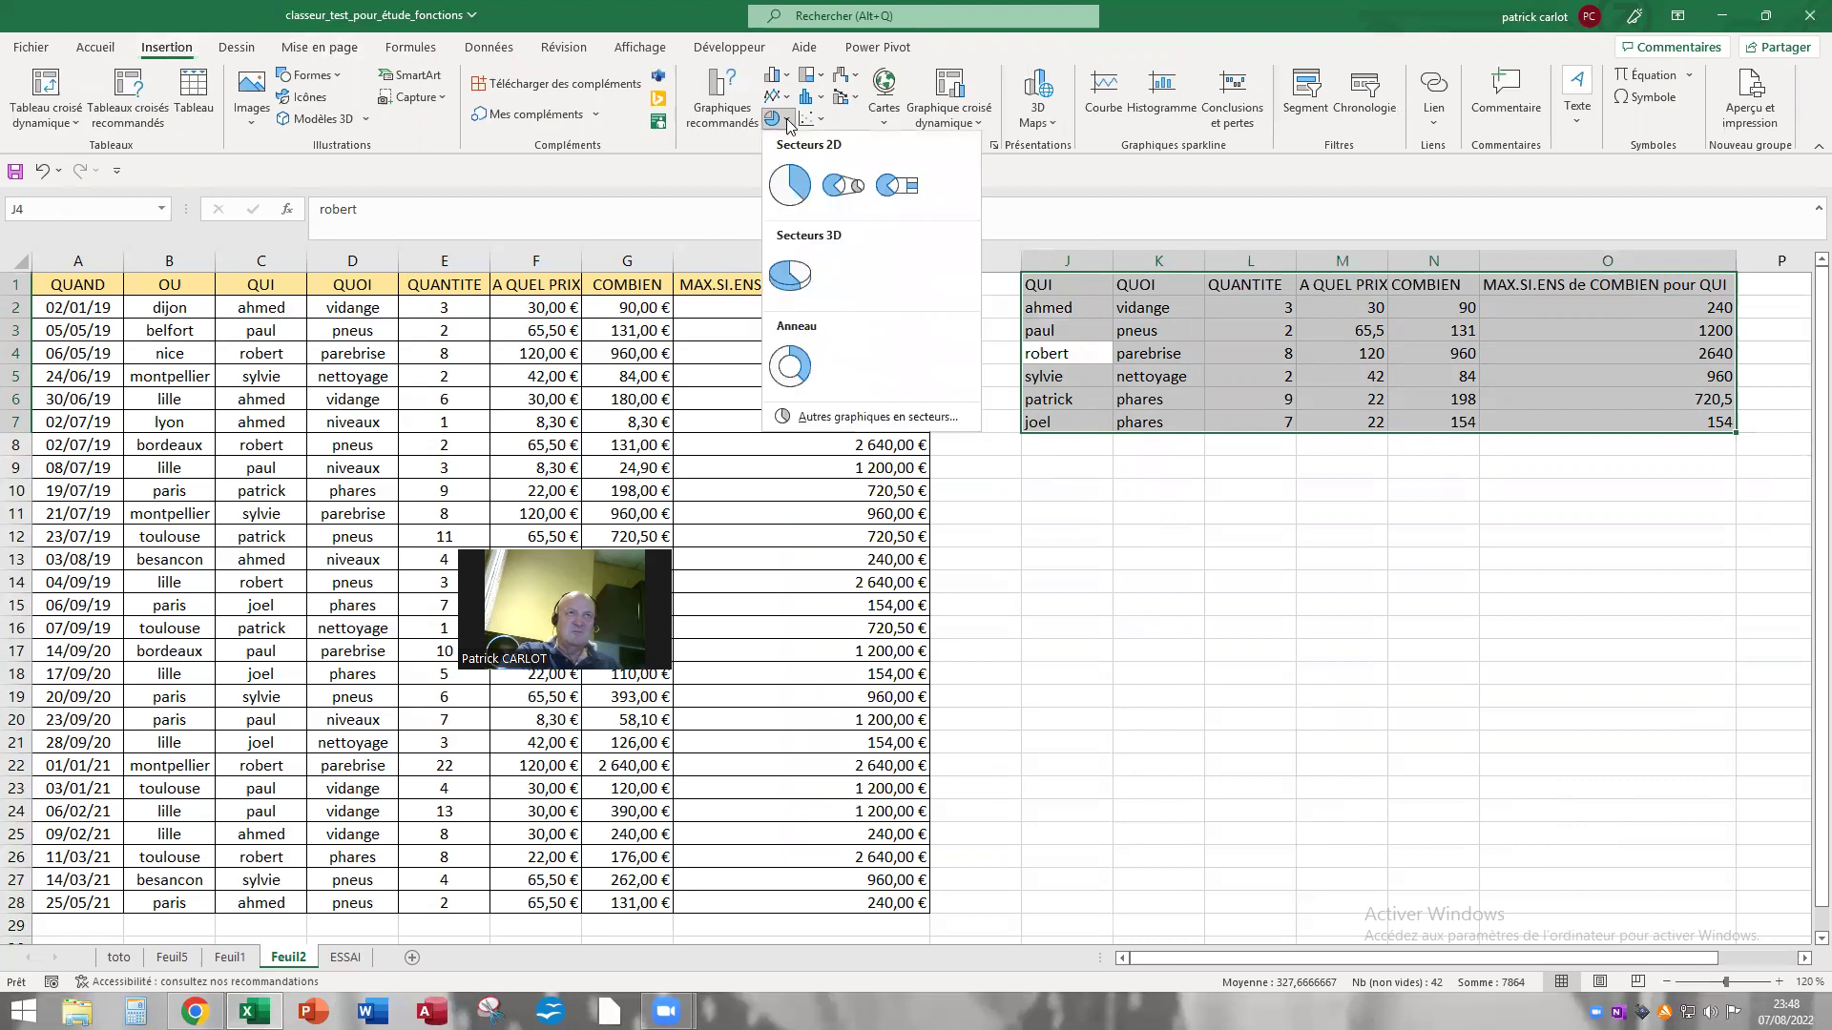
{"action": "left_click", "coordinate": [794, 274]}
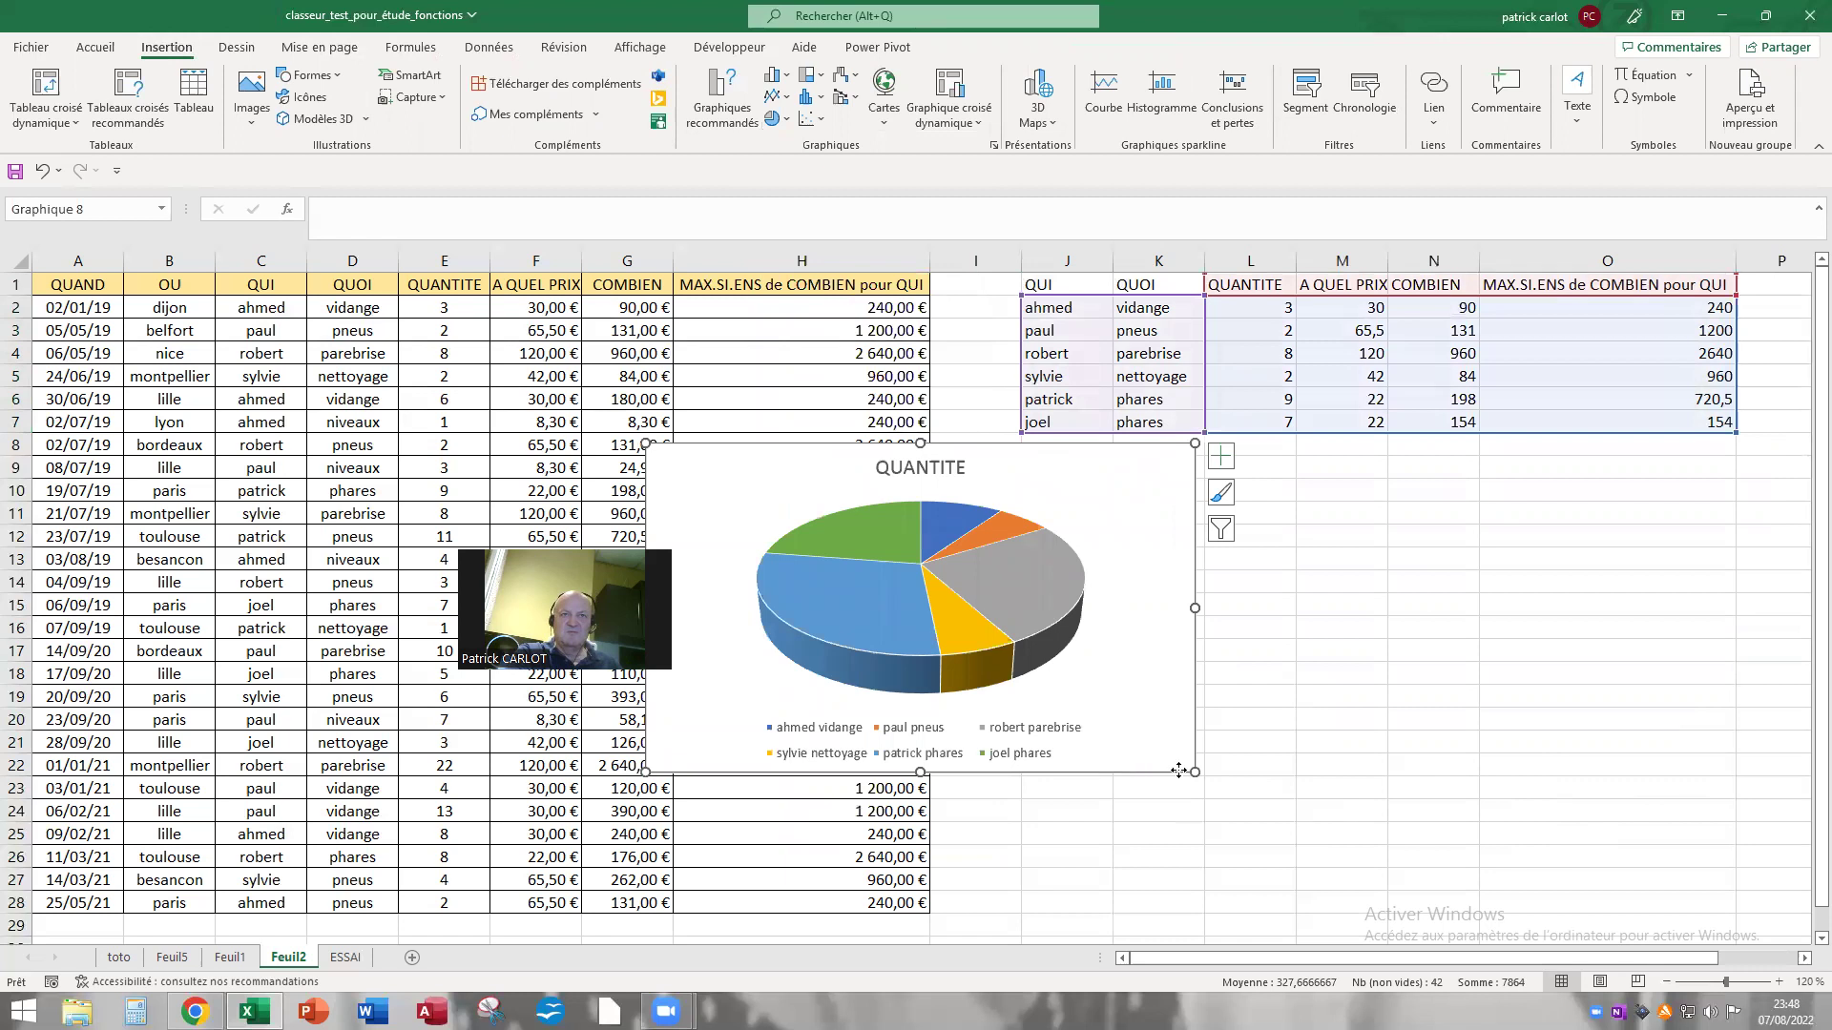
{"action": "left_click_drag", "start_coordinate": [1125, 779], "coordinate": [1470, 772]}
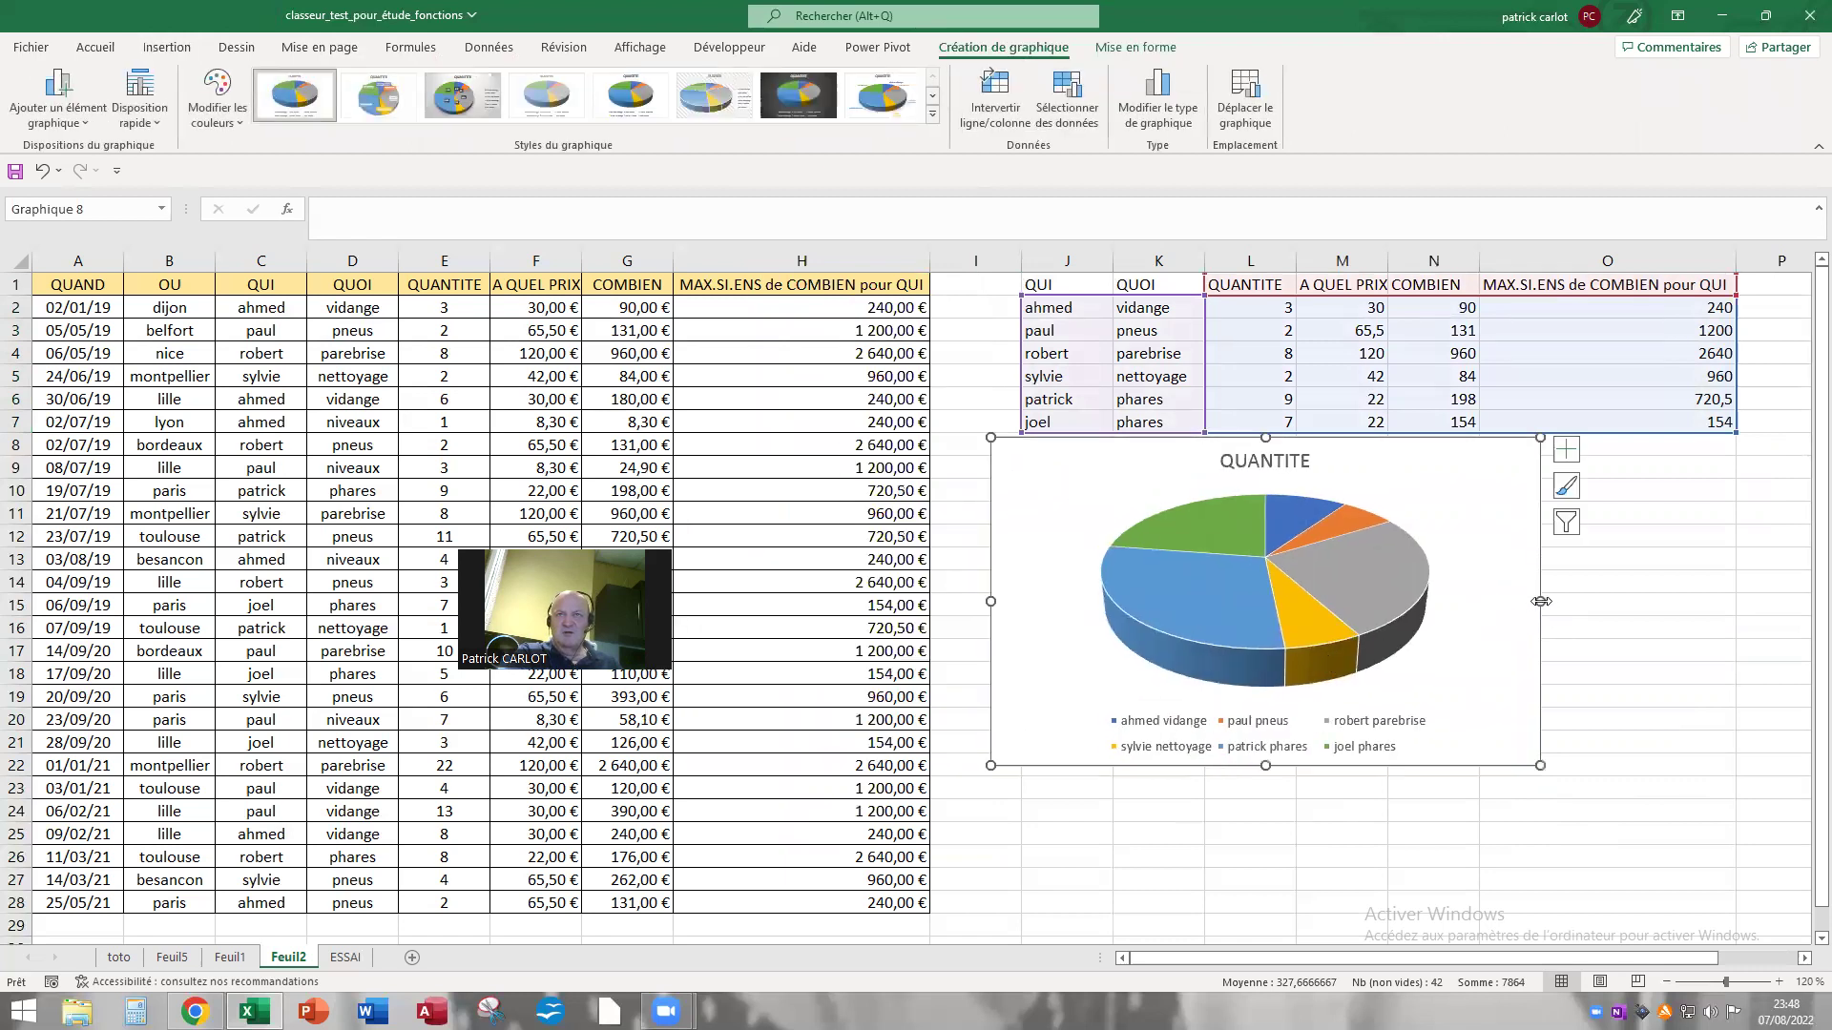
{"action": "left_click_drag", "start_coordinate": [1560, 599], "coordinate": [1724, 601]}
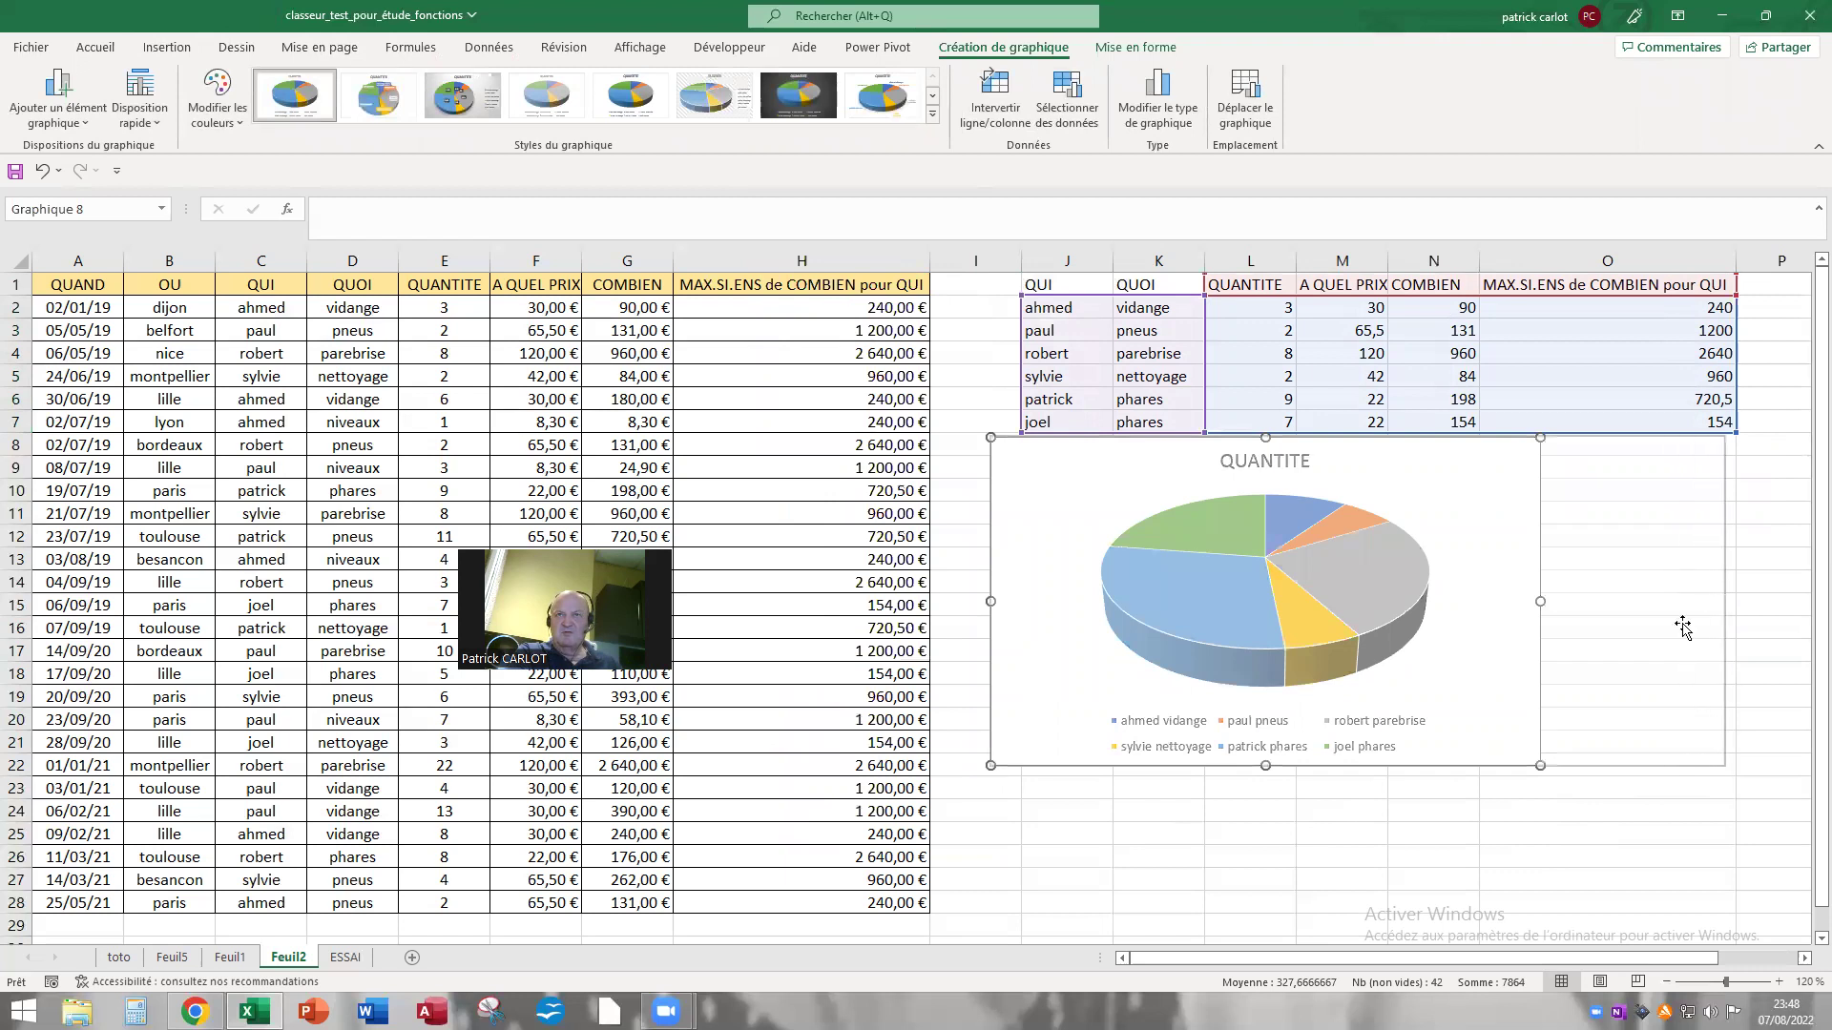